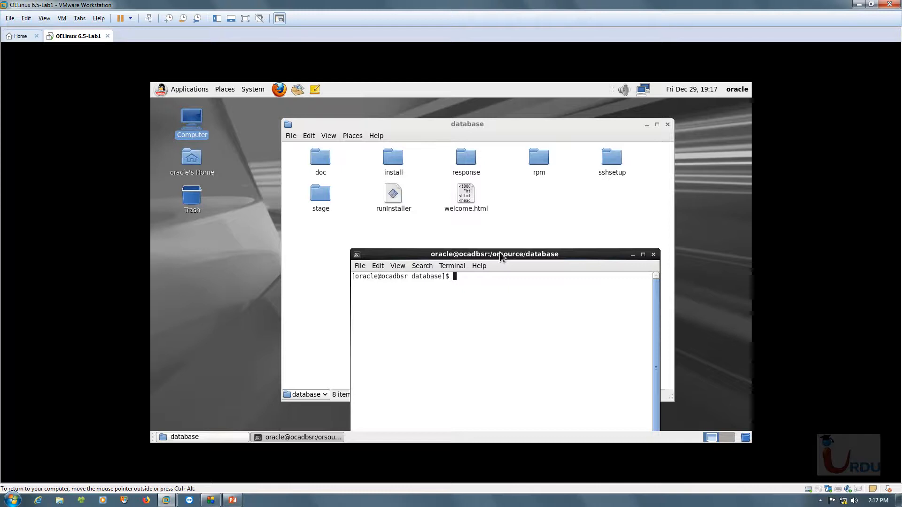
- List the database folder's contents, then run the runInstaller script with sh while showing the virtual machine in full screen
type("ls")
key("Return")
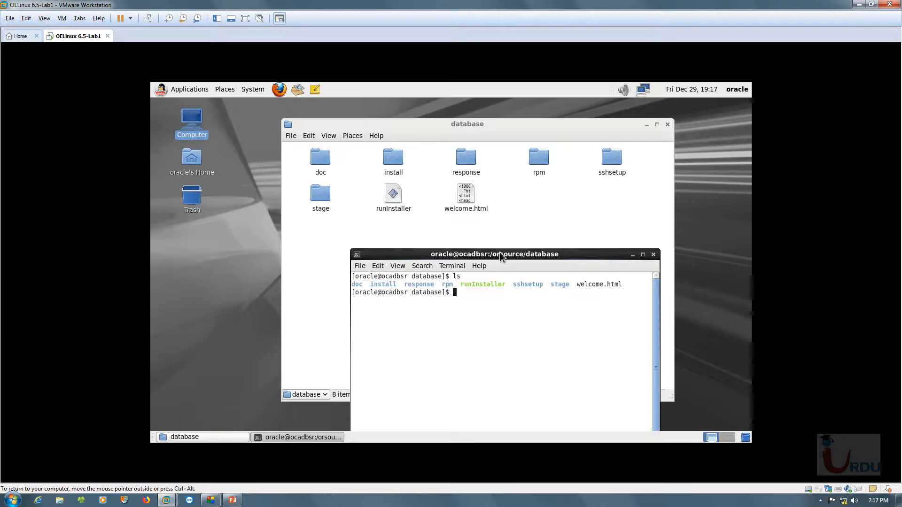
type("sh")
type("run")
key("Tab")
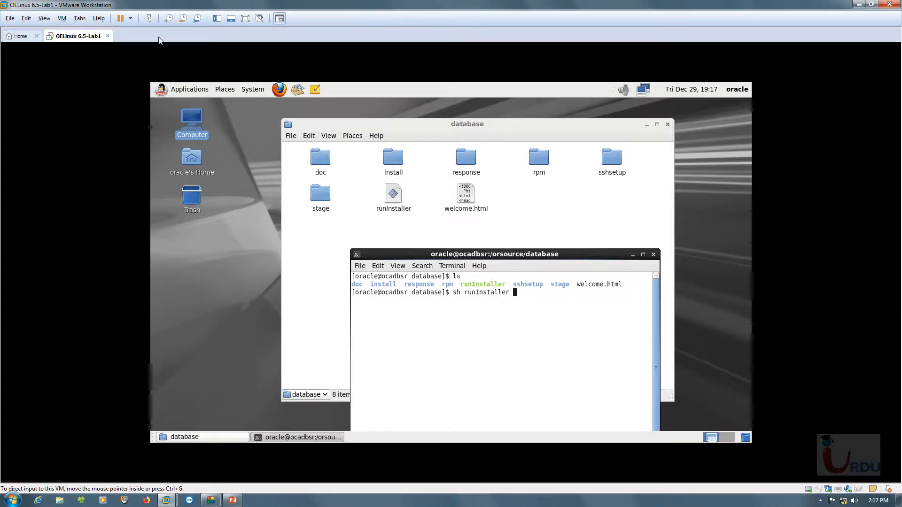
left_click(245, 19)
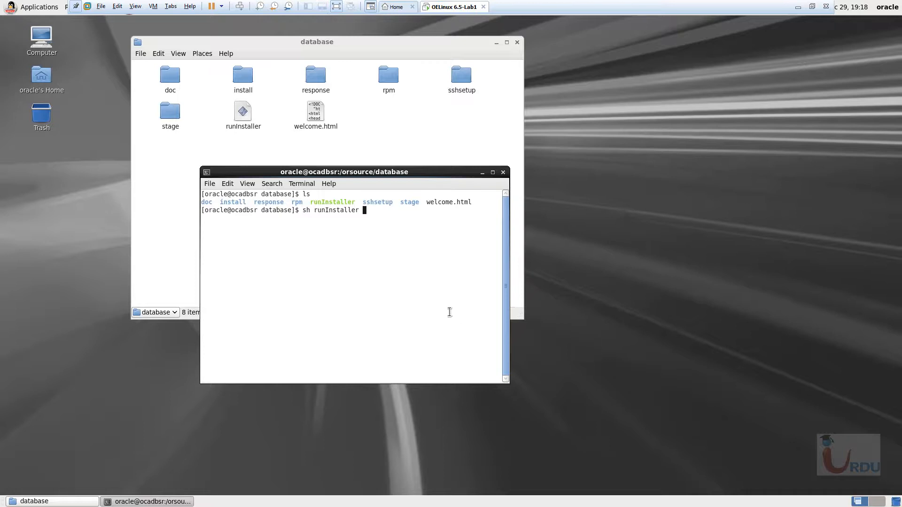
key("Return")
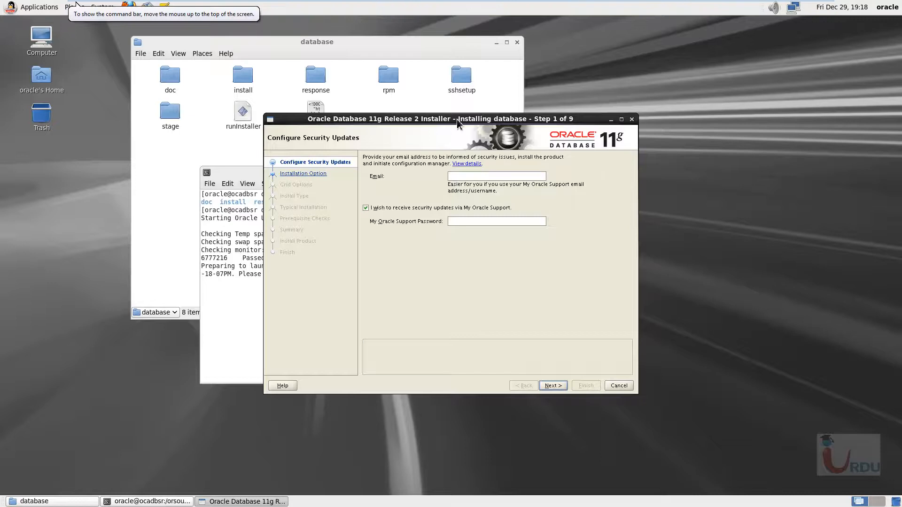
- Decline security updates via My Oracle Support and continue the installer without providing an email address
left_click_drag(444, 122, 545, 101)
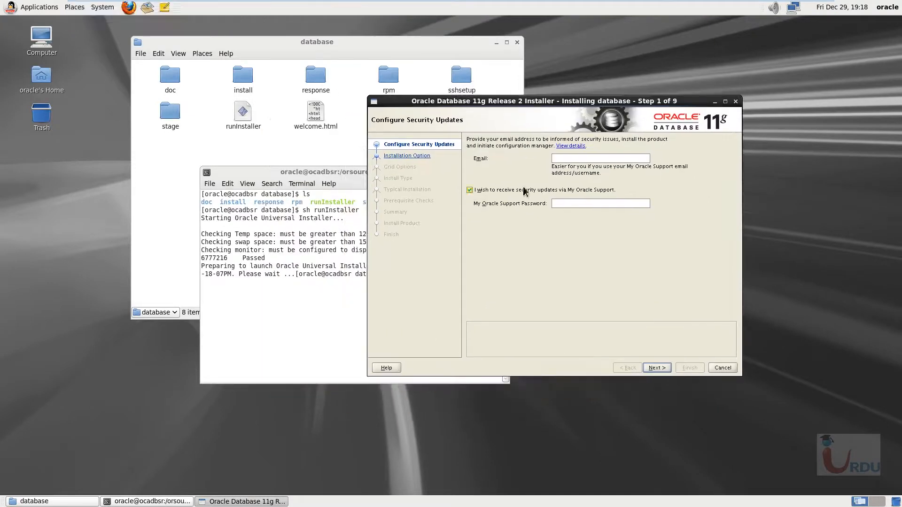
left_click(469, 189)
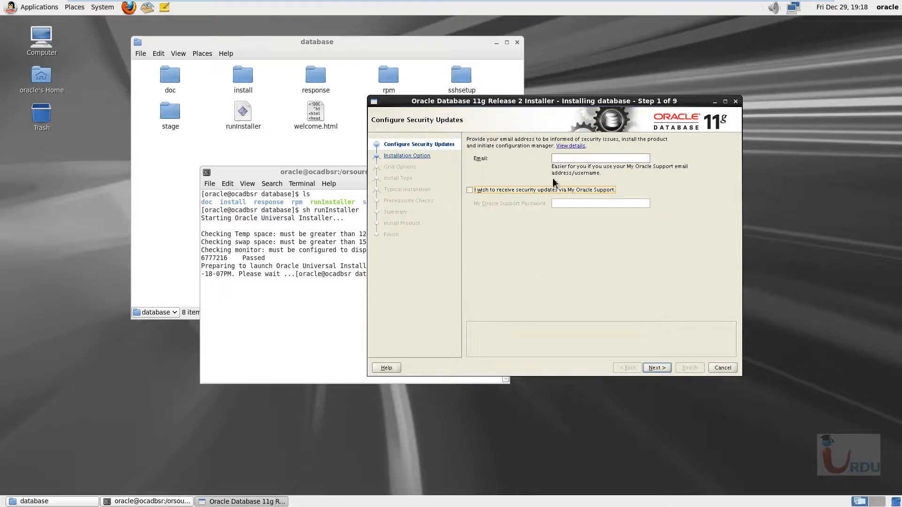
left_click(562, 105)
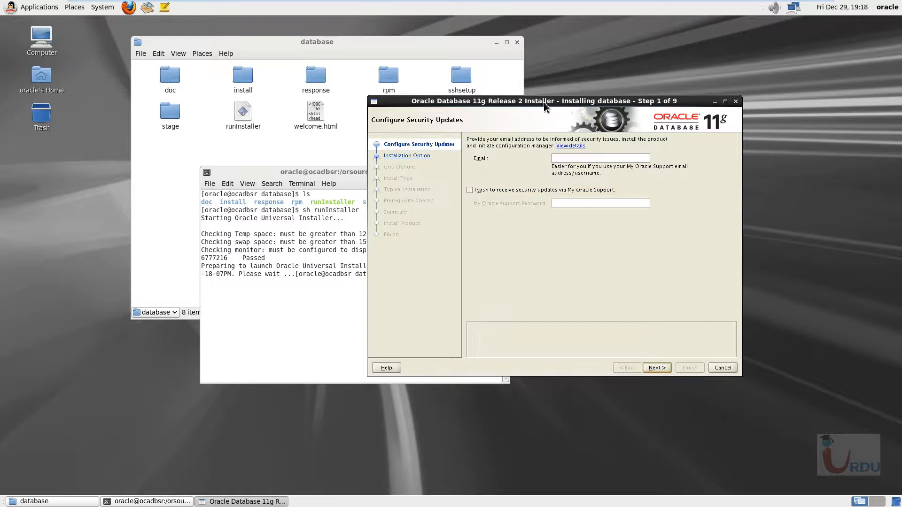
left_click_drag(544, 105, 570, 106)
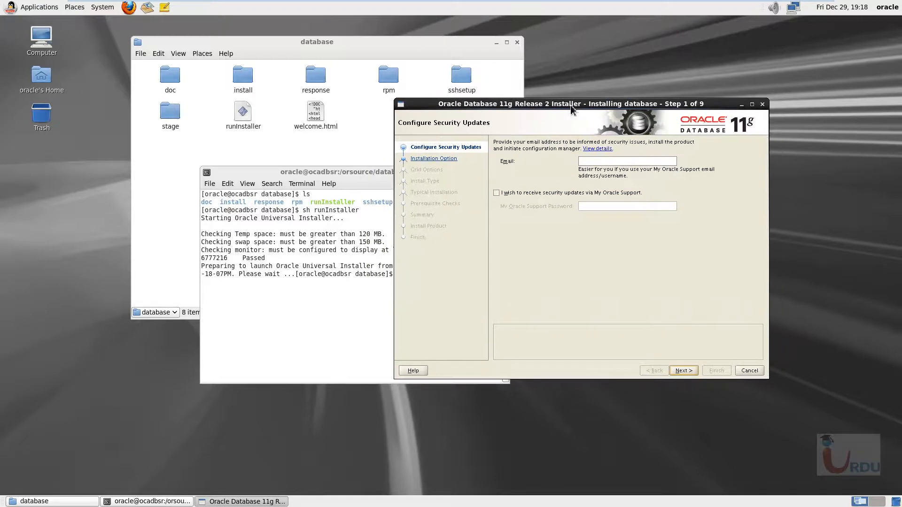
left_click(684, 370)
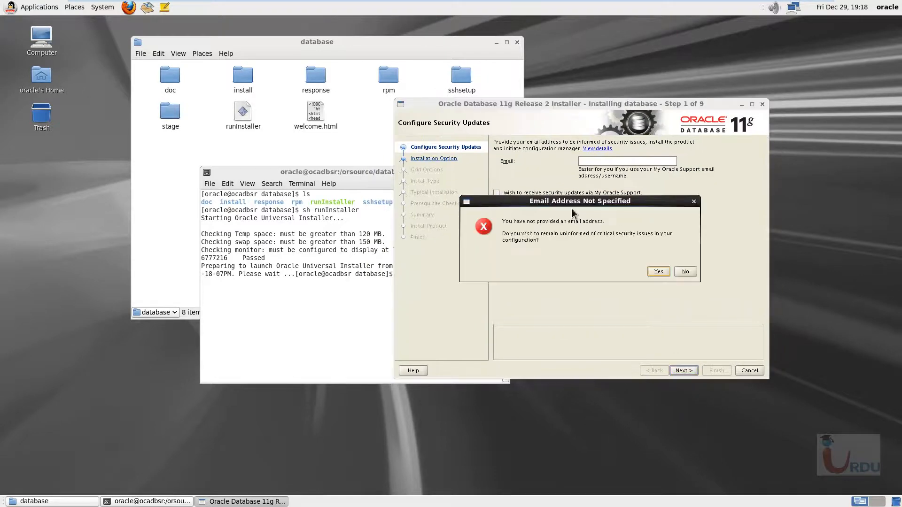
left_click(659, 272)
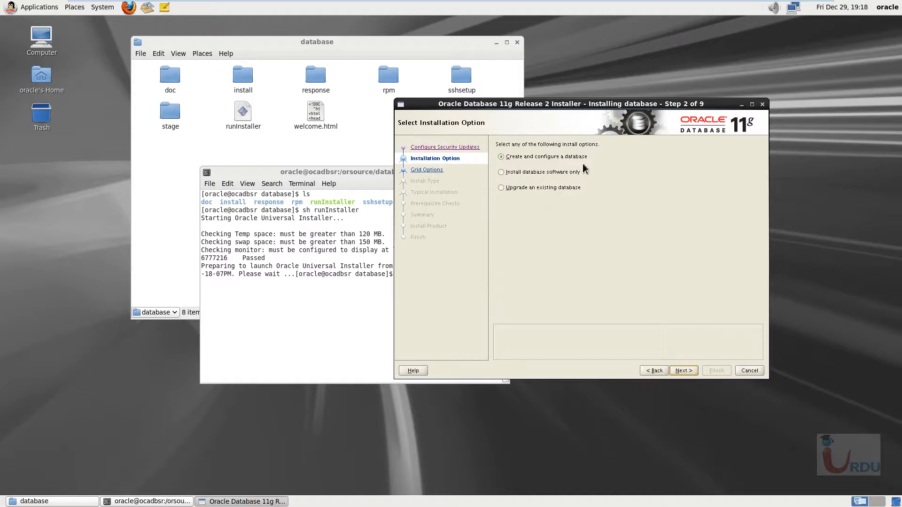
- Choose Create and configure a database, Server Class, Single instance database installation and Typical install in the installer
left_click(686, 371)
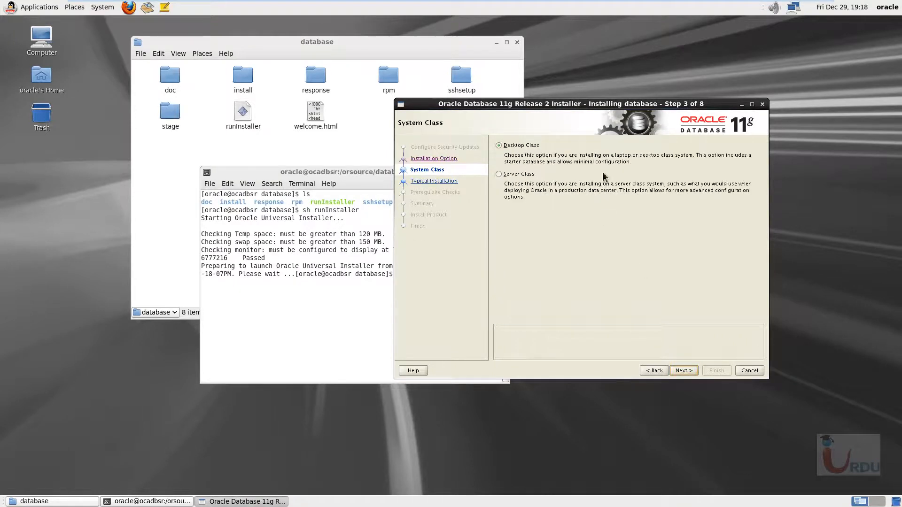
left_click(510, 175)
left_click_drag(539, 107, 559, 128)
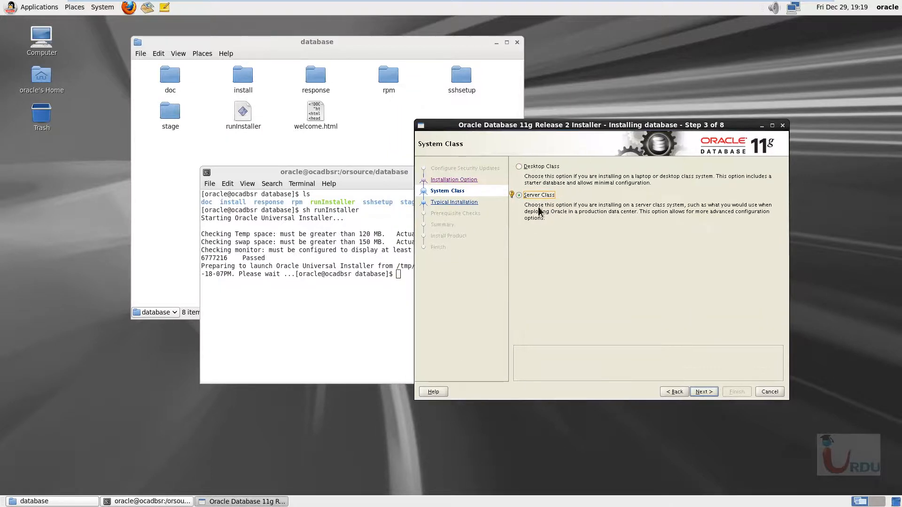
left_click(705, 392)
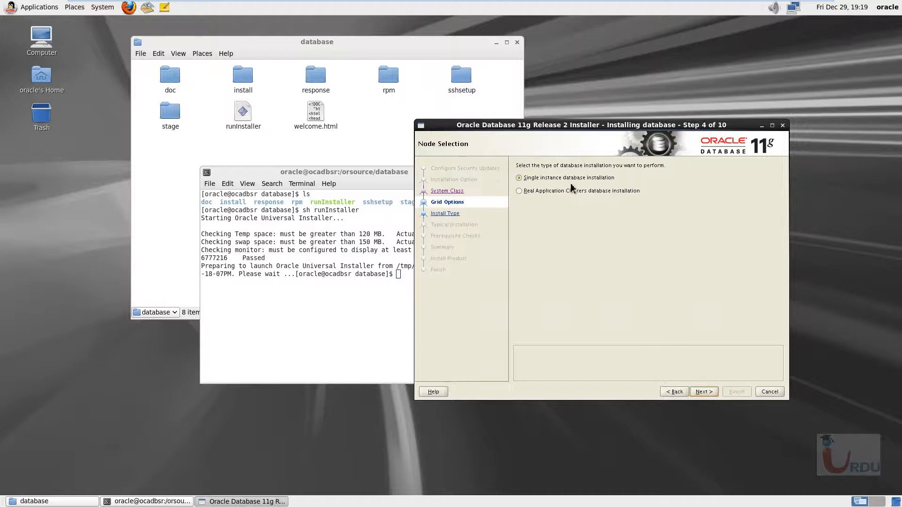
left_click(705, 392)
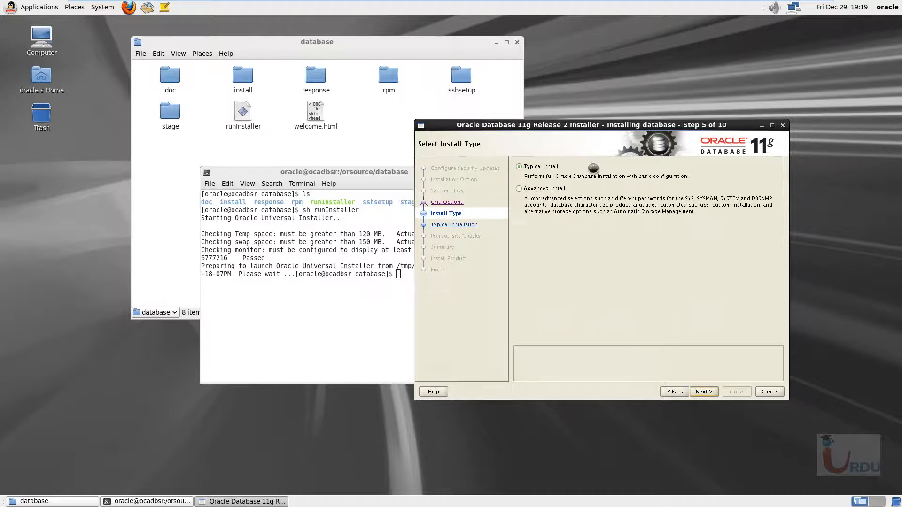
left_click(706, 393)
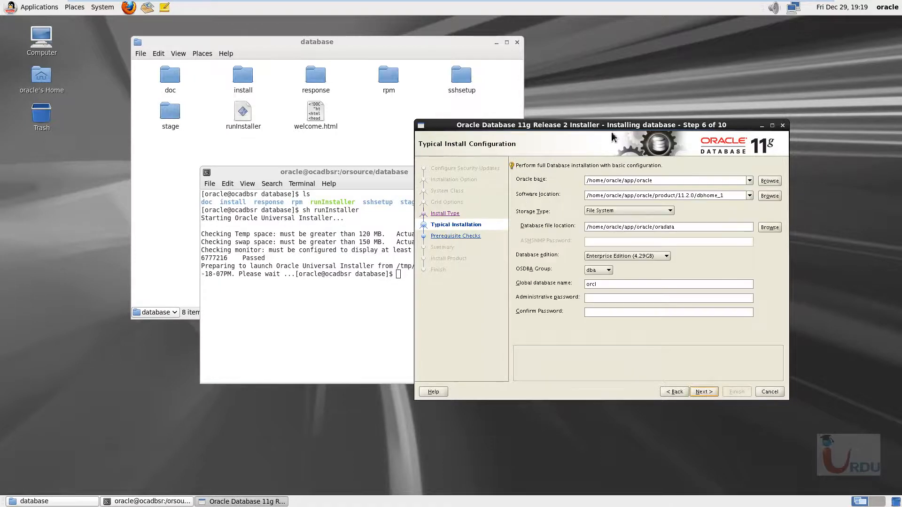
- Exit the installer from the Typical Install Configuration page without moving its log file
left_click_drag(616, 126, 608, 124)
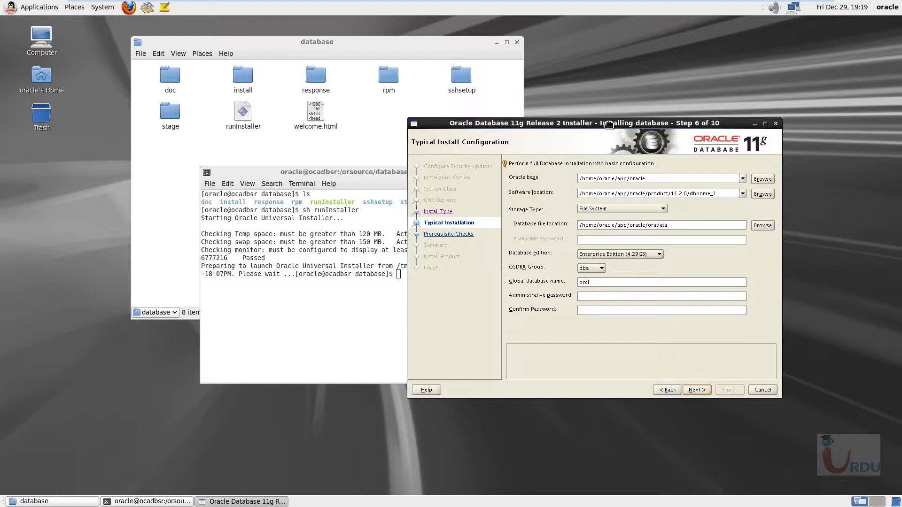
left_click_drag(609, 124, 579, 107)
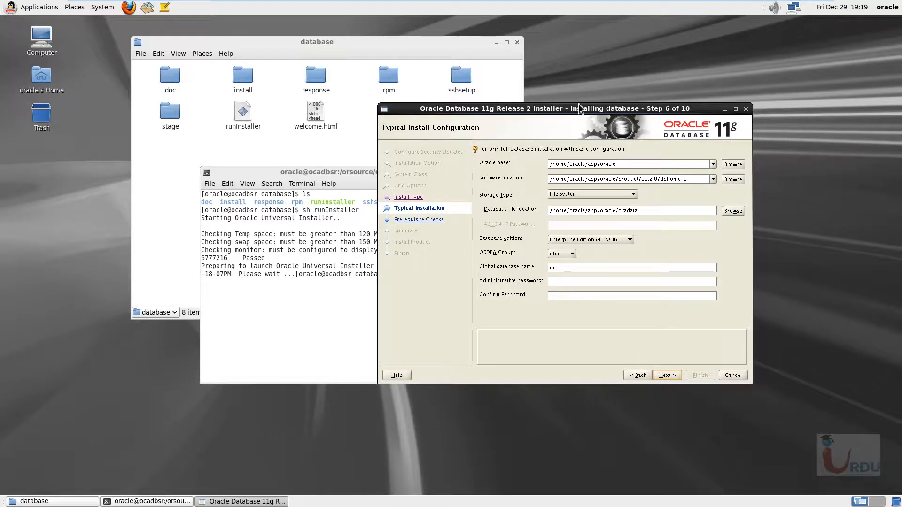
left_click(647, 163)
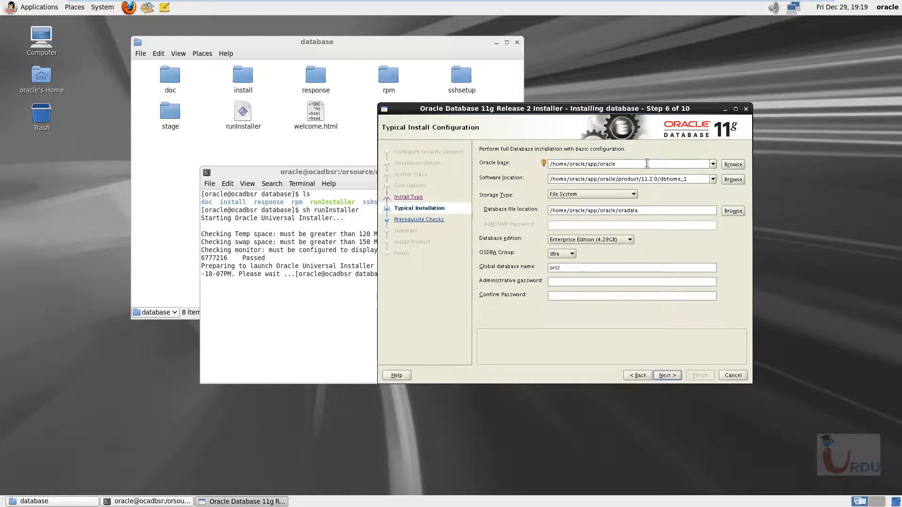
left_click_drag(509, 109, 540, 109)
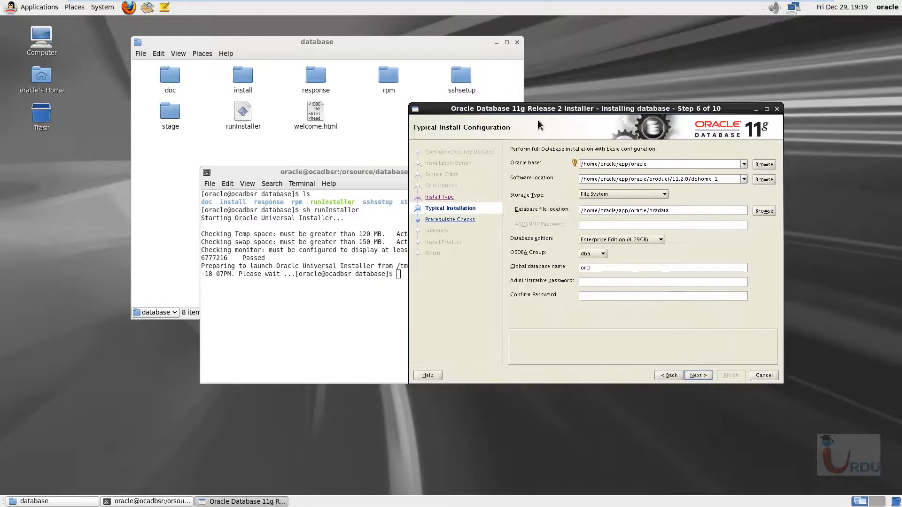
left_click(669, 165)
left_click(698, 229)
left_click(768, 377)
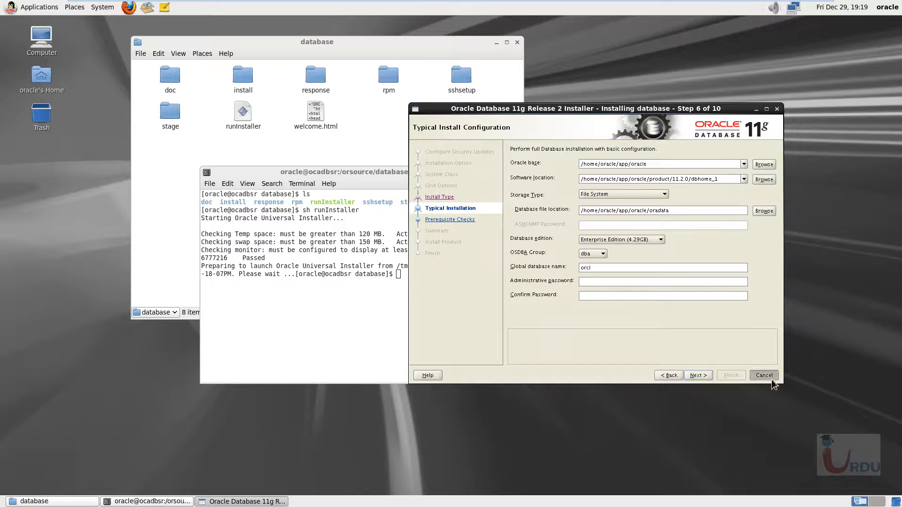
left_click_drag(598, 221, 592, 283)
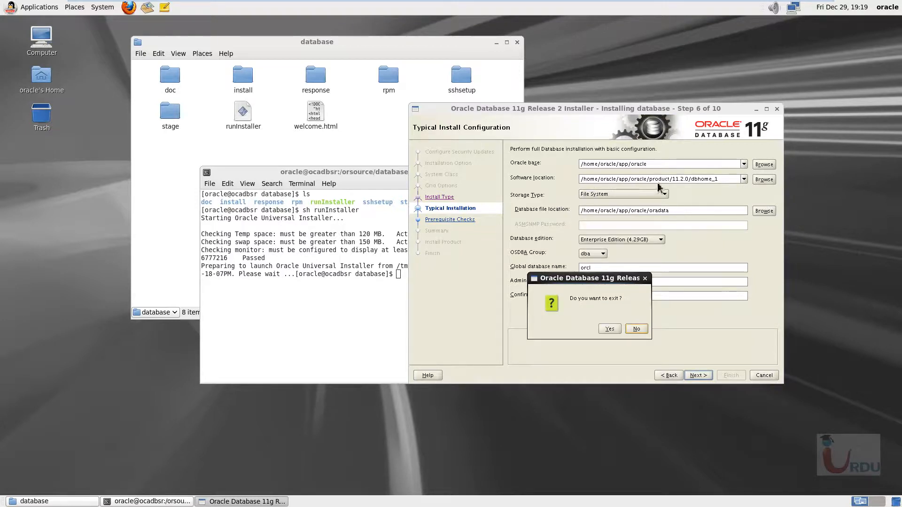
left_click(613, 330)
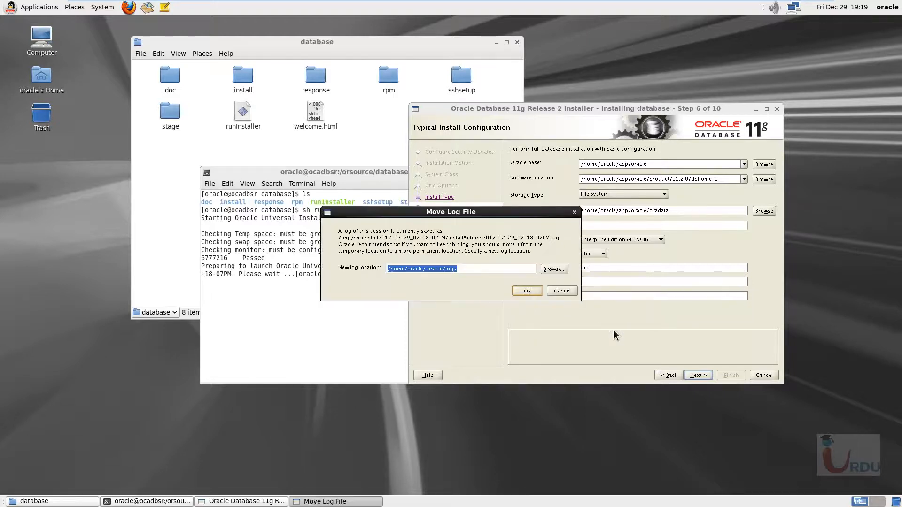
left_click(565, 291)
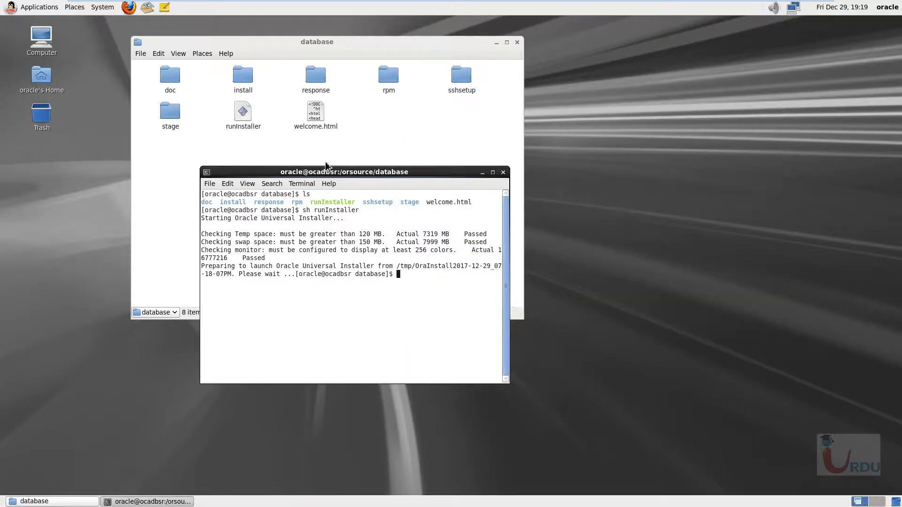
- Open a second terminal from the desktop and change up to the oracle user's home directory
left_click_drag(322, 172, 527, 155)
right_click(40, 205)
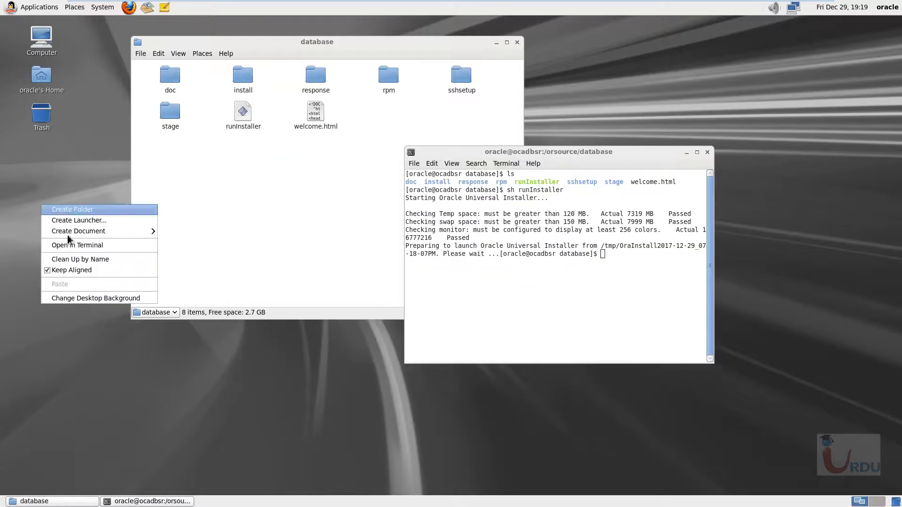
left_click(77, 245)
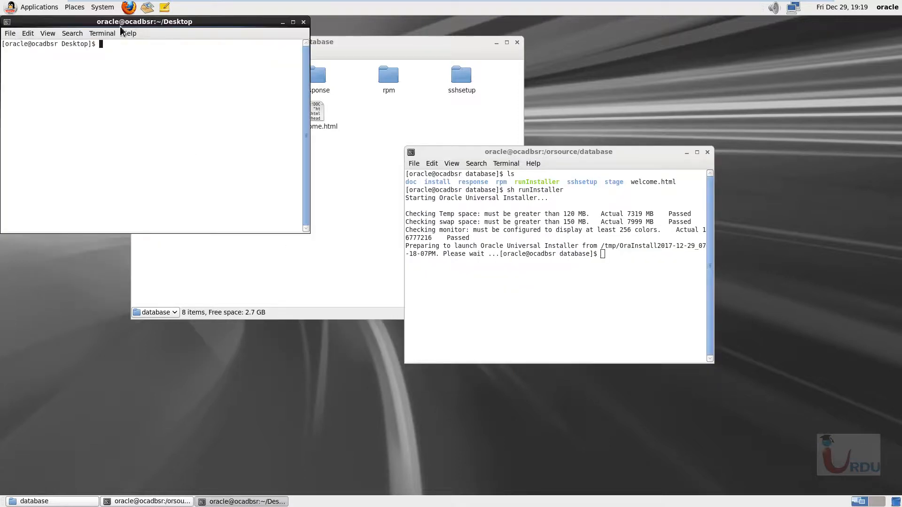
left_click_drag(120, 26, 675, 228)
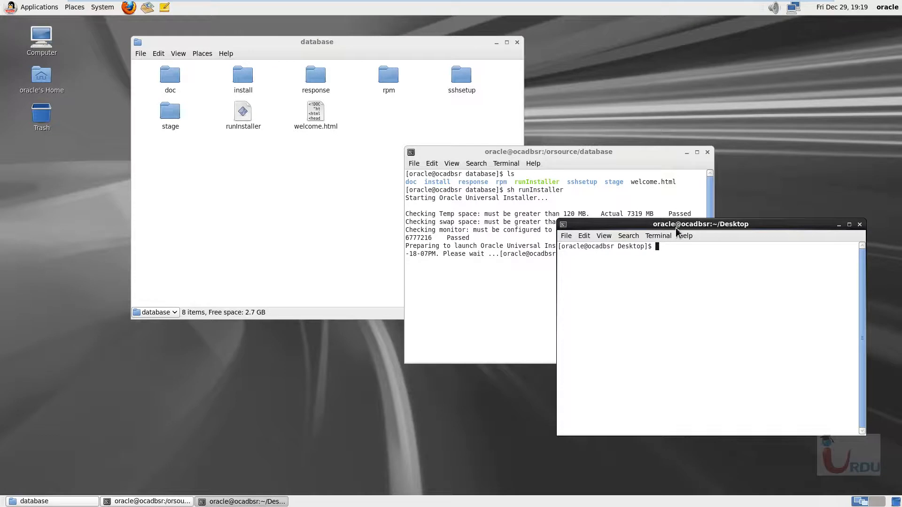
type("cd ..")
key("Return")
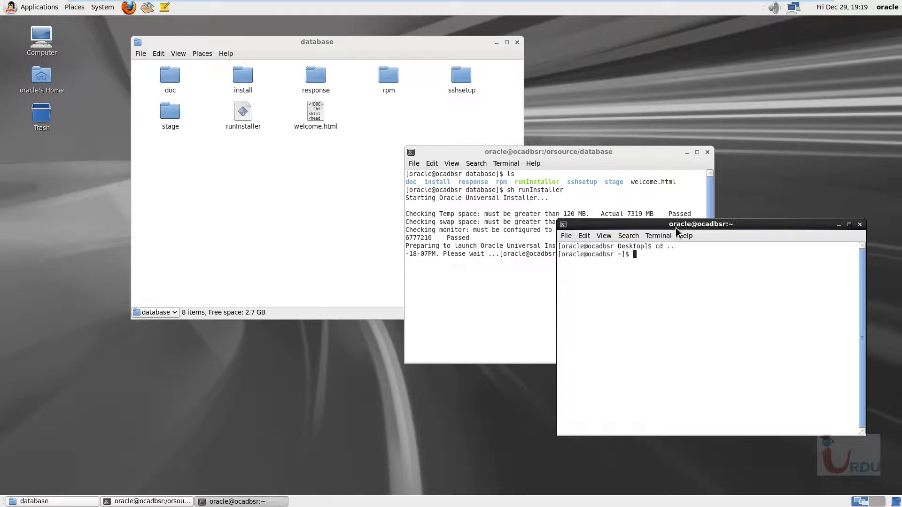
- Display the contents of .bash_profile with cat to check the Oracle environment variables
type("cat ")
type("bash_pr")
key("BackSpace")
key("BackSpace")
key("BackSpace")
key("BackSpace")
key("BackSpace")
key("BackSpace")
key("BackSpace")
type(".bash_p")
key("Tab")
key("Return")
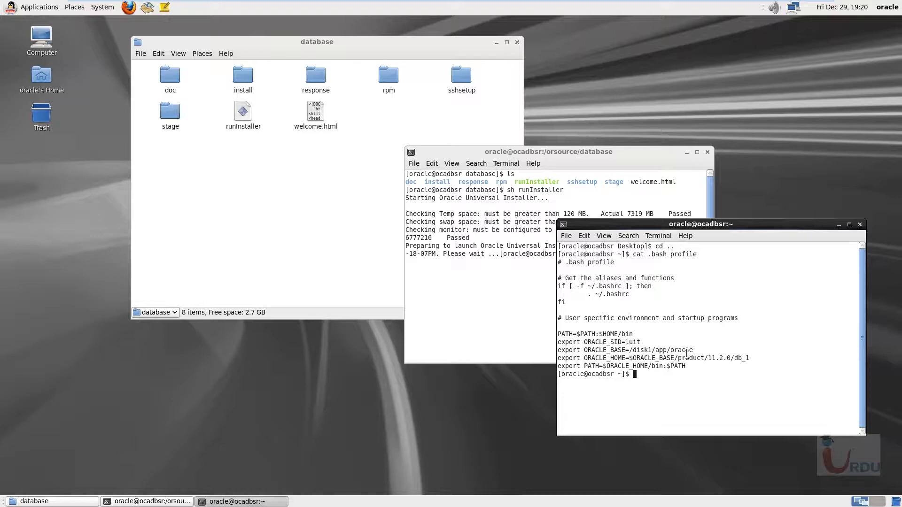
left_click_drag(742, 229, 669, 208)
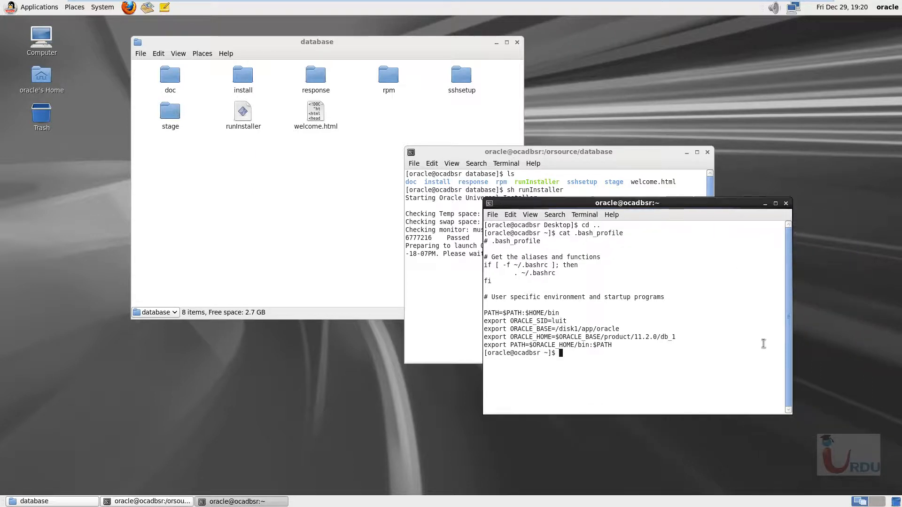
- Close both terminal windows and the database folder window
left_click(785, 203)
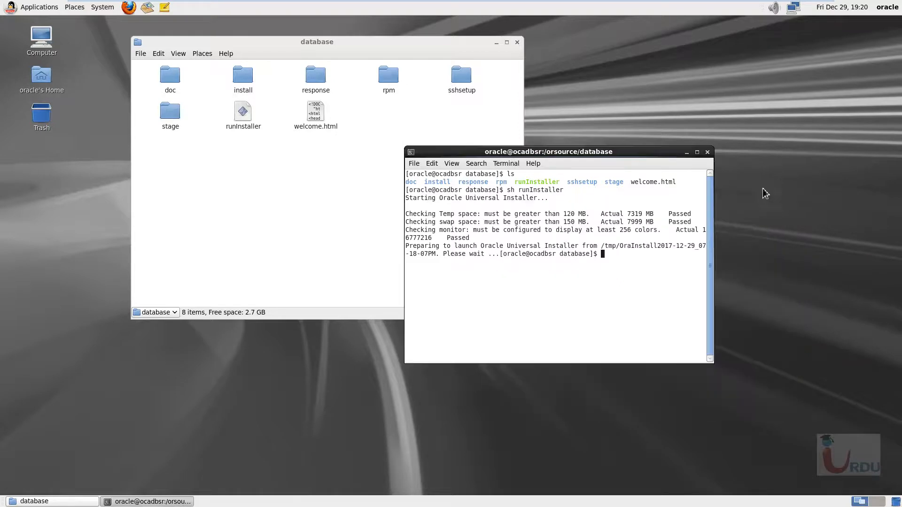
left_click(708, 152)
left_click(516, 42)
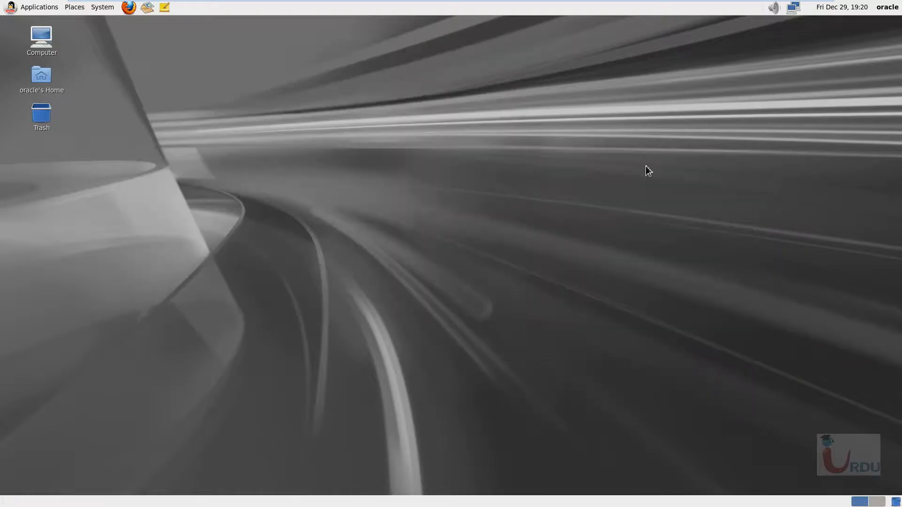
- Restart the Oracle Linux virtual machine
left_click(98, 8)
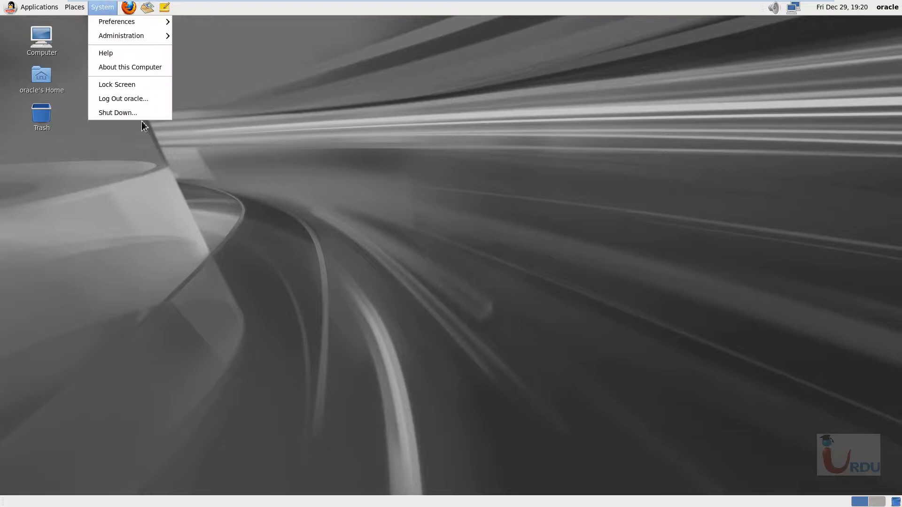
left_click(117, 112)
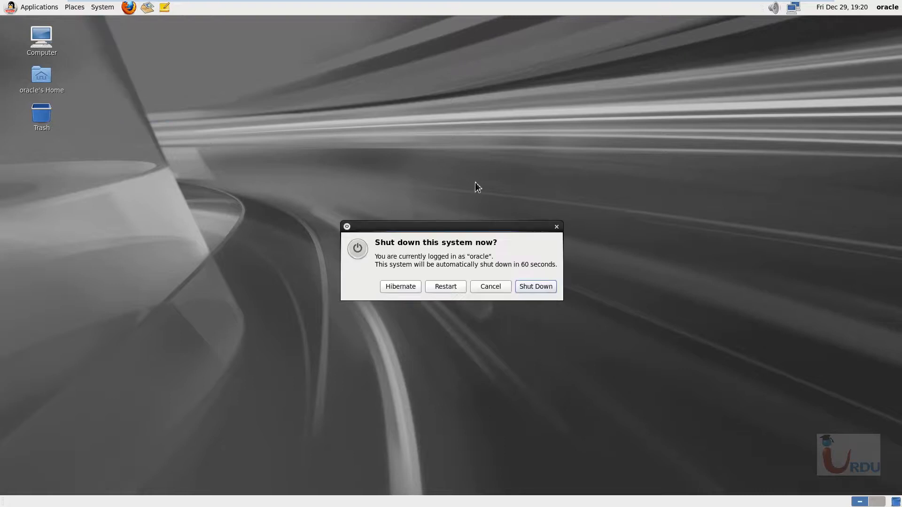
left_click(447, 287)
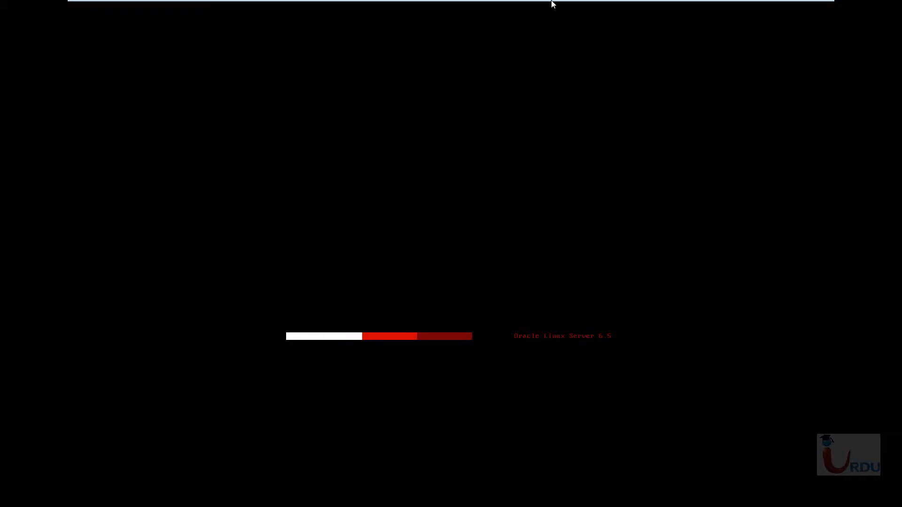
mouse_move(552, 1)
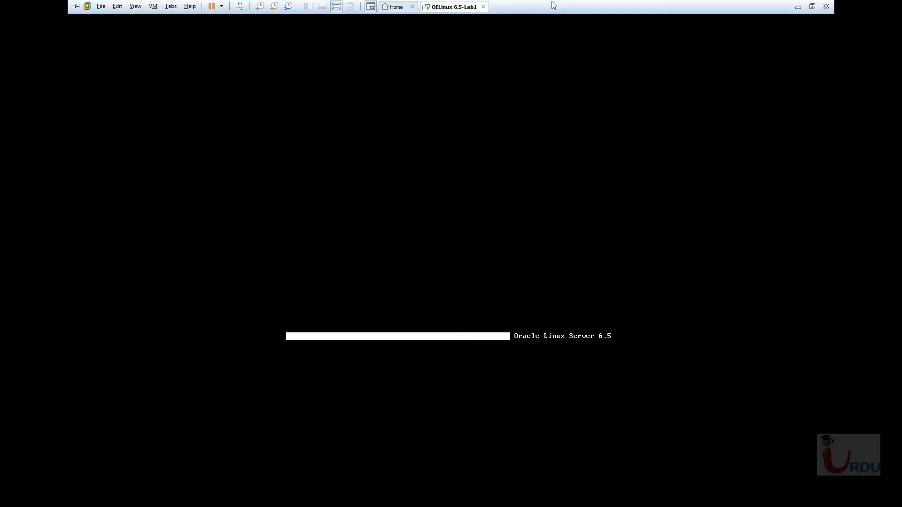
- Leave full-screen mode, minimize the virtual machine and open the 11g Pre-config notes in Notepad at the .bash_profile section, maximized
left_click(812, 6)
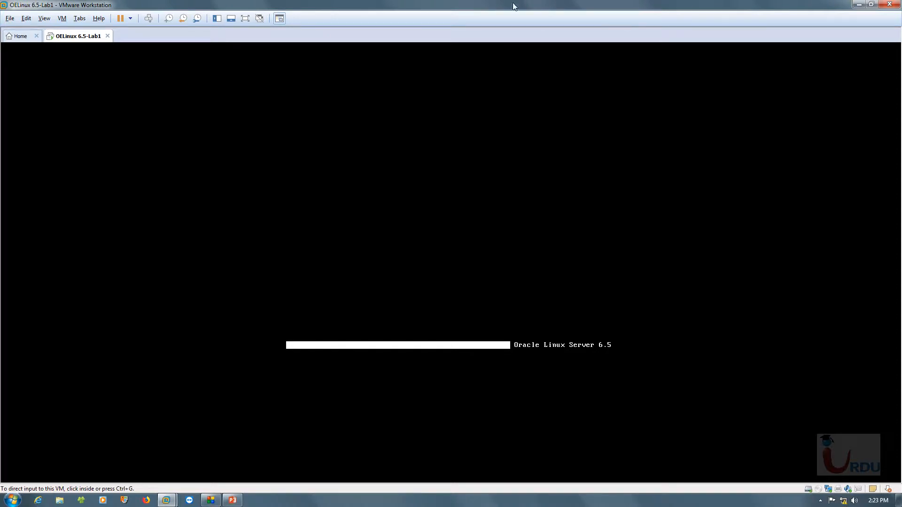
left_click(559, 222)
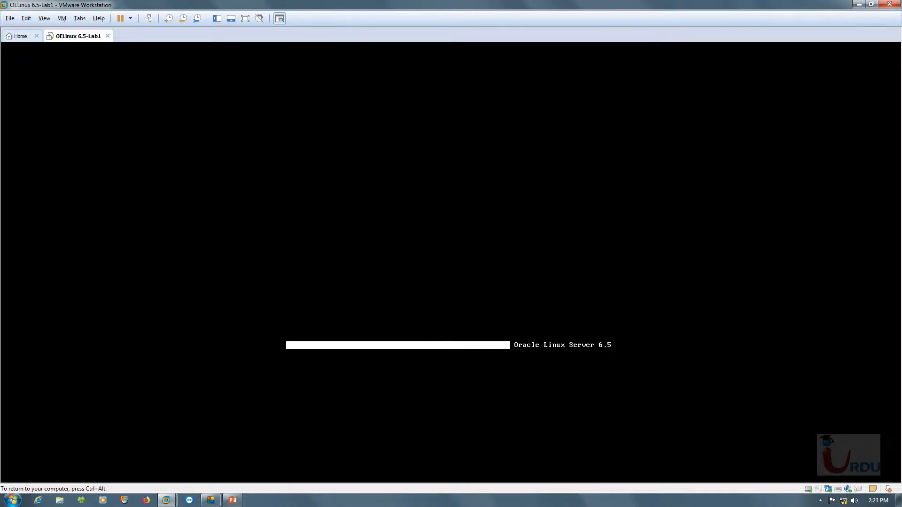
key("ctrl+alt")
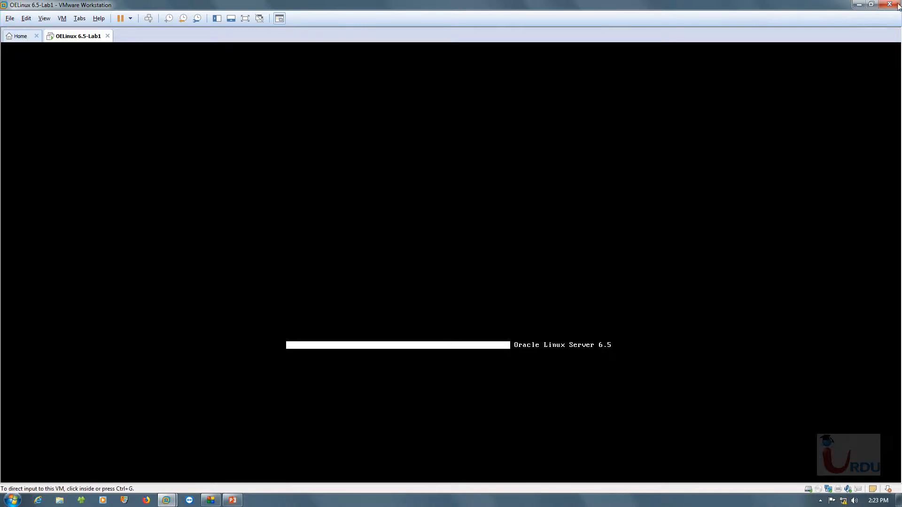
left_click(857, 5)
double_click(17, 181)
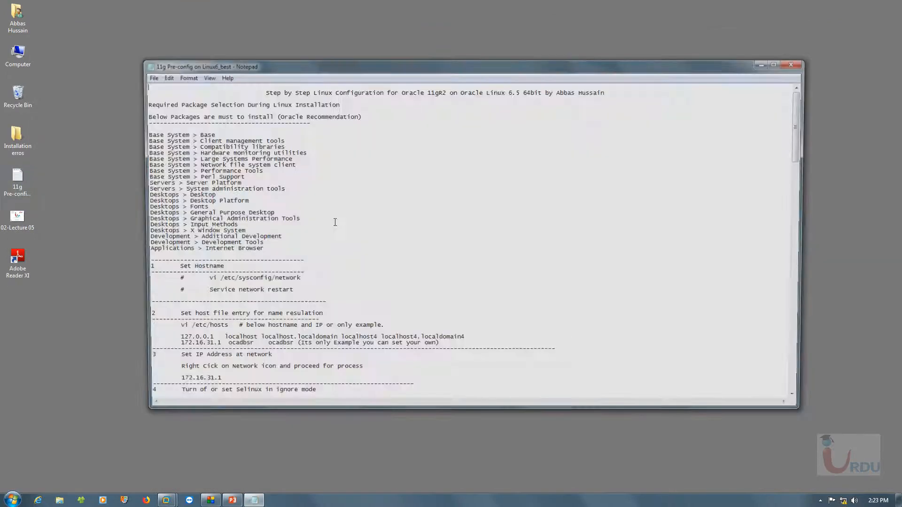
scroll(358, 271, "down", 20)
scroll(358, 271, "down", 20)
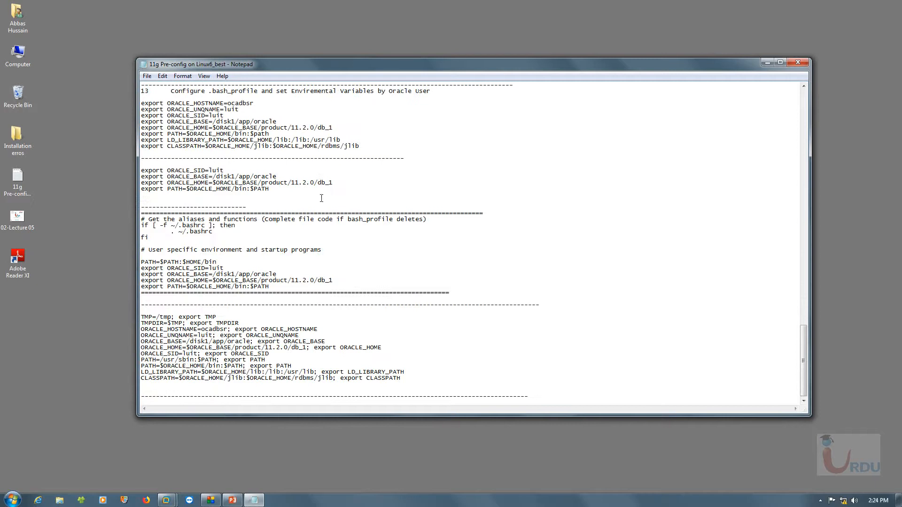
double_click(392, 66)
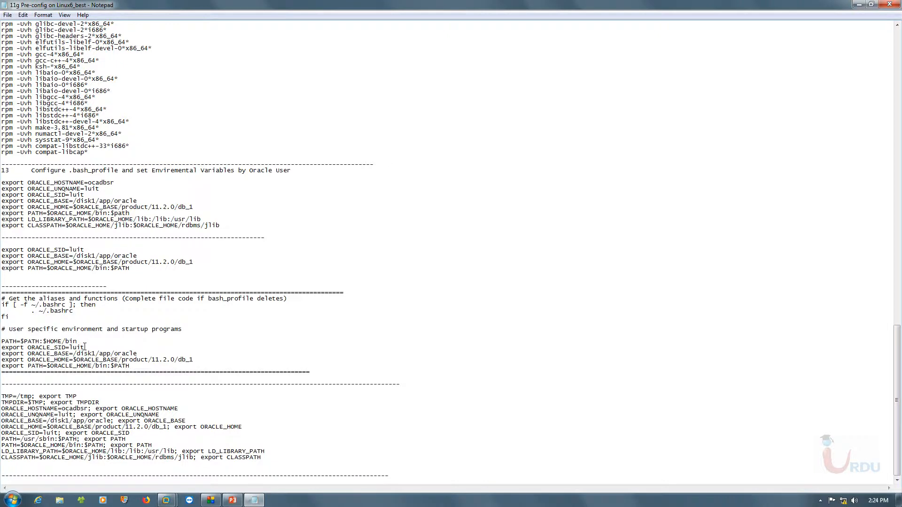
- Examine the ORACLE_SID, ORACLE_BASE, ORACLE_HOME and TMP lines in the notes' .bash_profile section
left_click_drag(84, 348, 70, 347)
left_click(78, 343)
left_click_drag(73, 360, 77, 359)
left_click(150, 357)
left_click_drag(138, 353, 74, 352)
left_click(123, 360)
left_click_drag(75, 359, 193, 360)
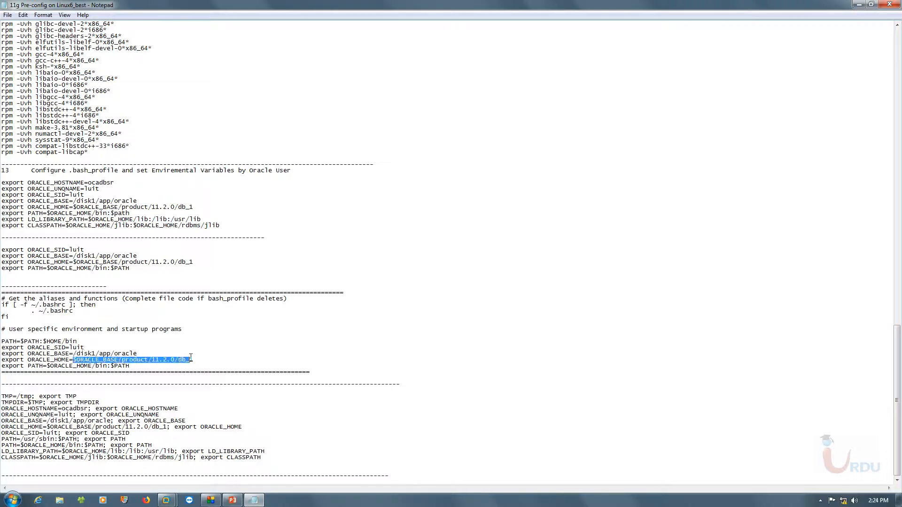
left_click(126, 402)
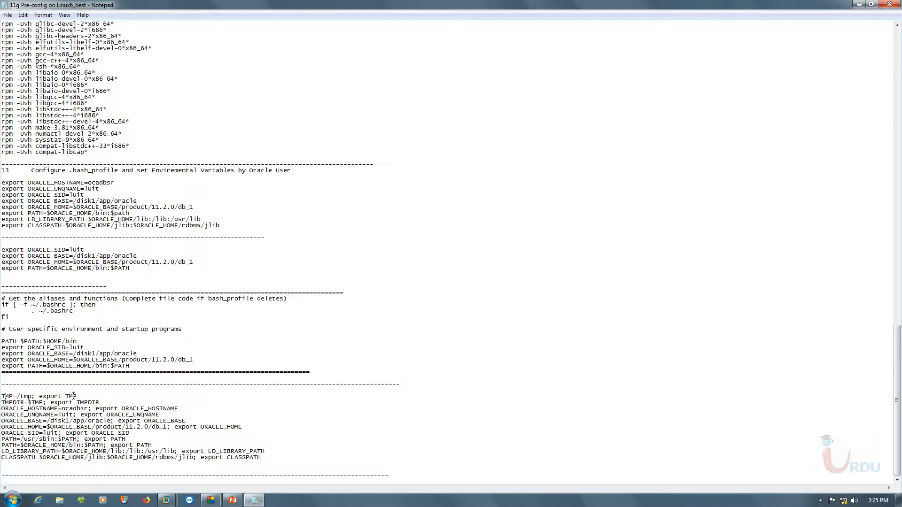
left_click_drag(76, 397, 1, 397)
left_click(88, 402)
left_click(104, 343)
- Switch back to the OELinux 6.5-Lab1 virtual machine and log in as oracle with the account password
mouse_move(166, 501)
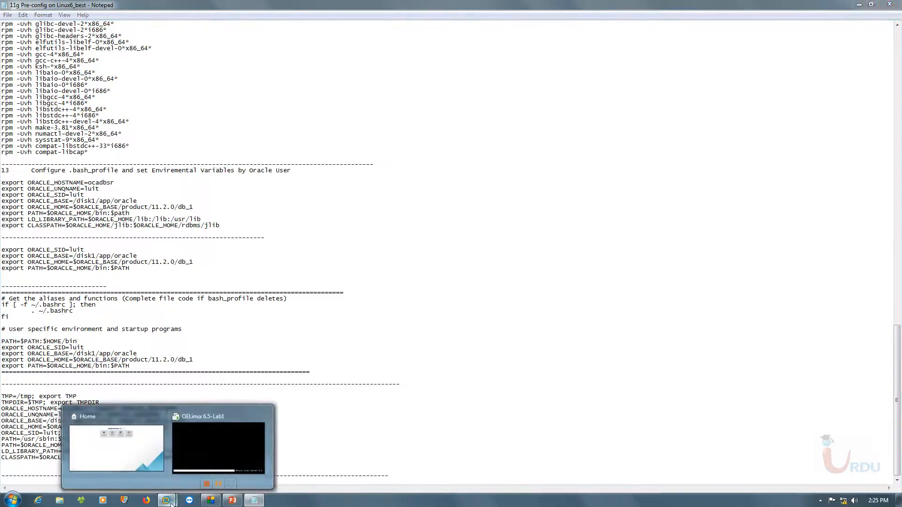
left_click(220, 430)
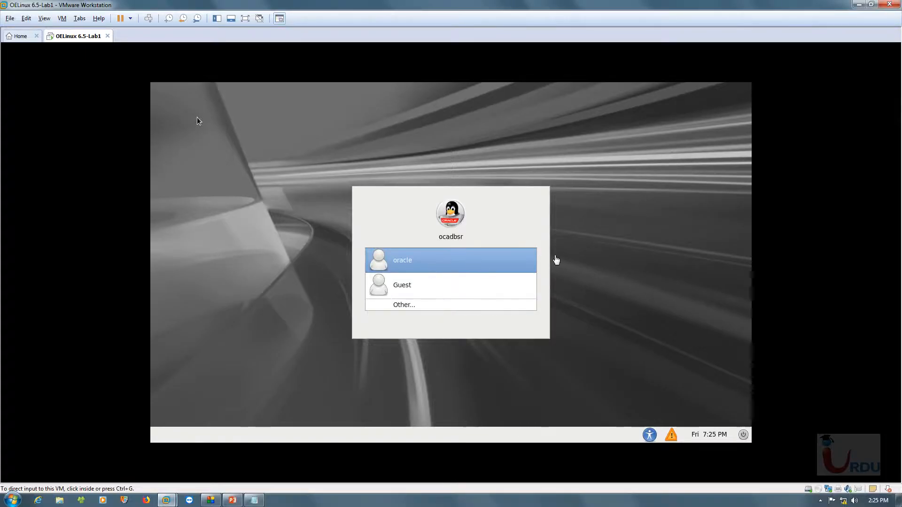
left_click(565, 257)
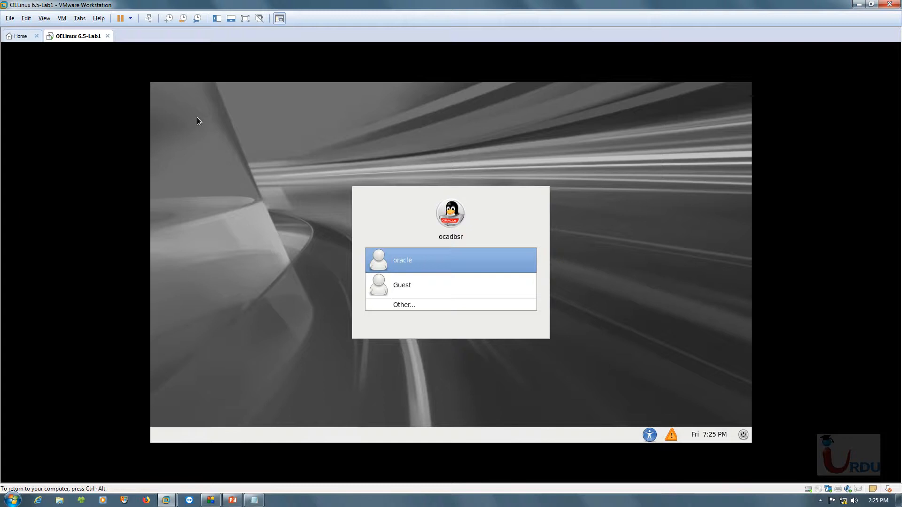
left_click(423, 266)
type("oracle")
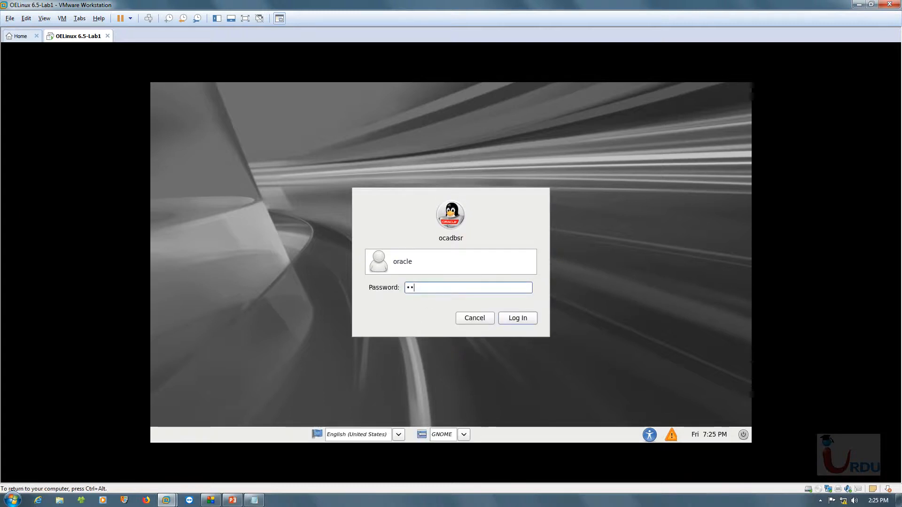
key("Return")
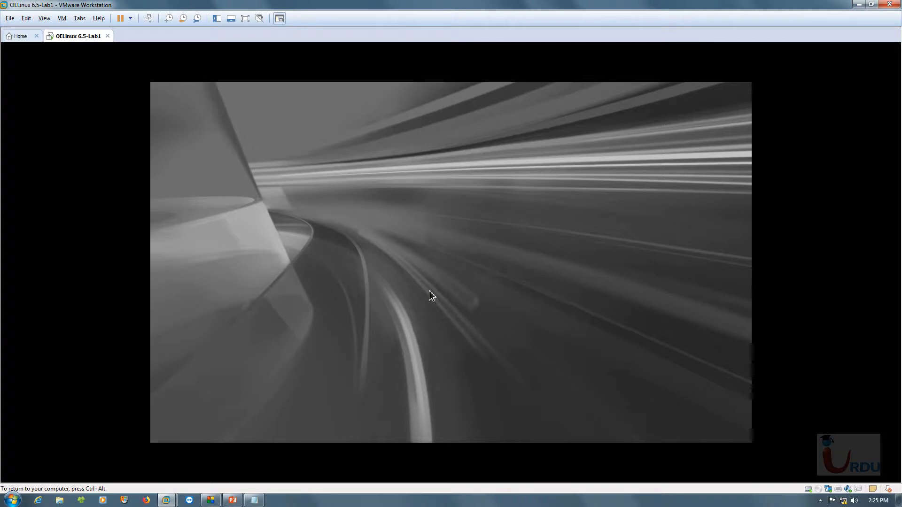
key("ctrl+alt")
right_click(63, 32)
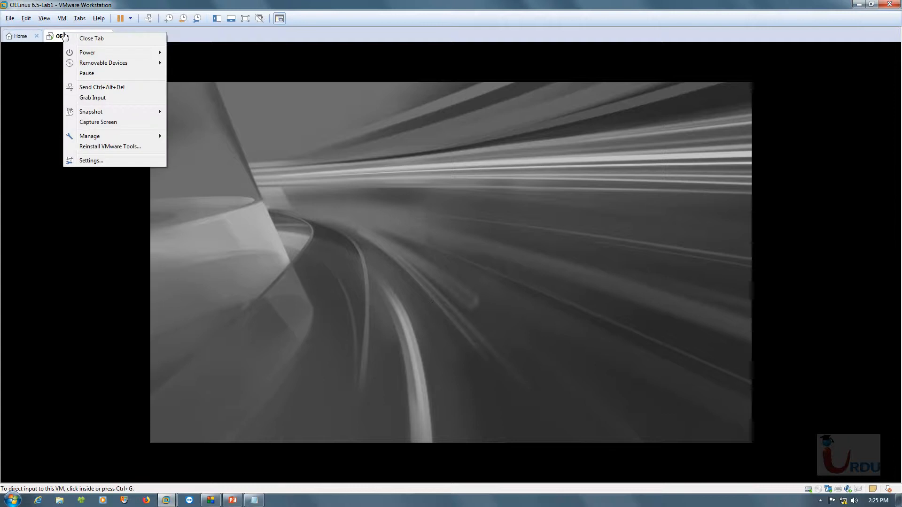
mouse_move(110, 115)
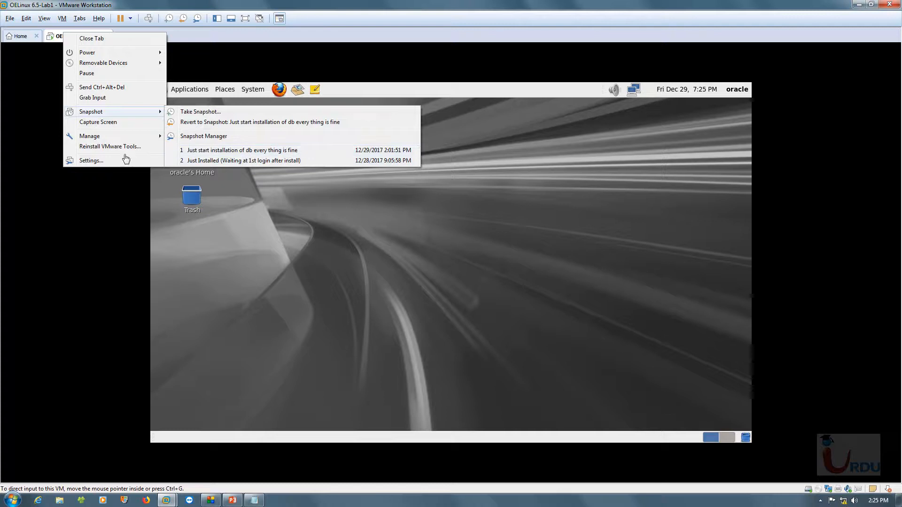
left_click(559, 218)
right_click(361, 176)
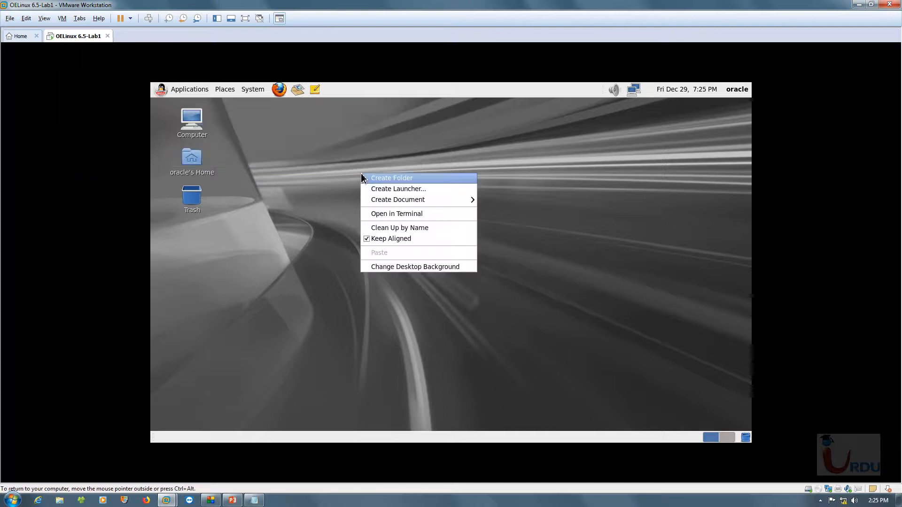
left_click(292, 202)
- Browse from Computer through the filesystem to the database folder inside orsource
double_click(194, 128)
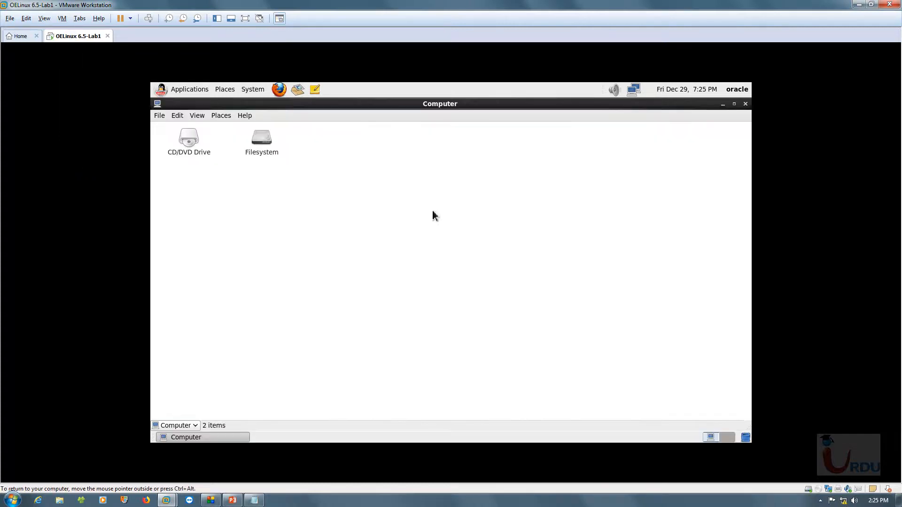
double_click(263, 145)
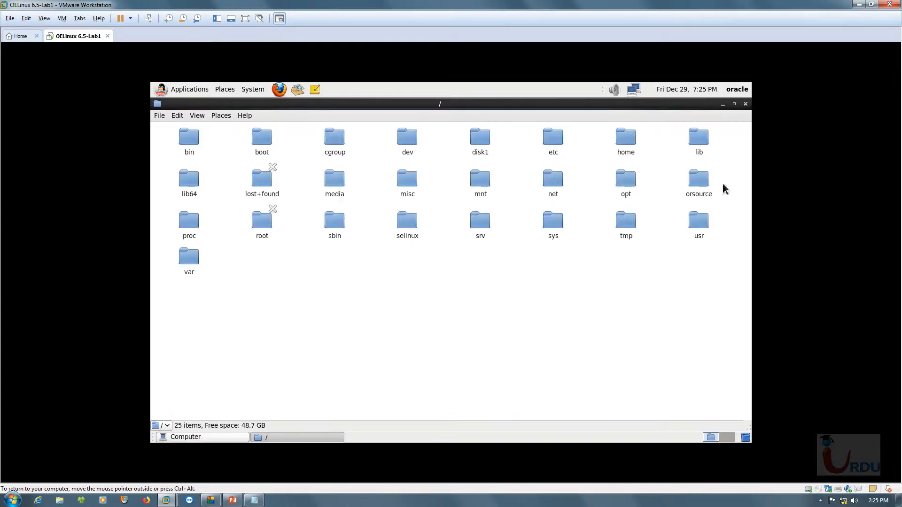
double_click(698, 179)
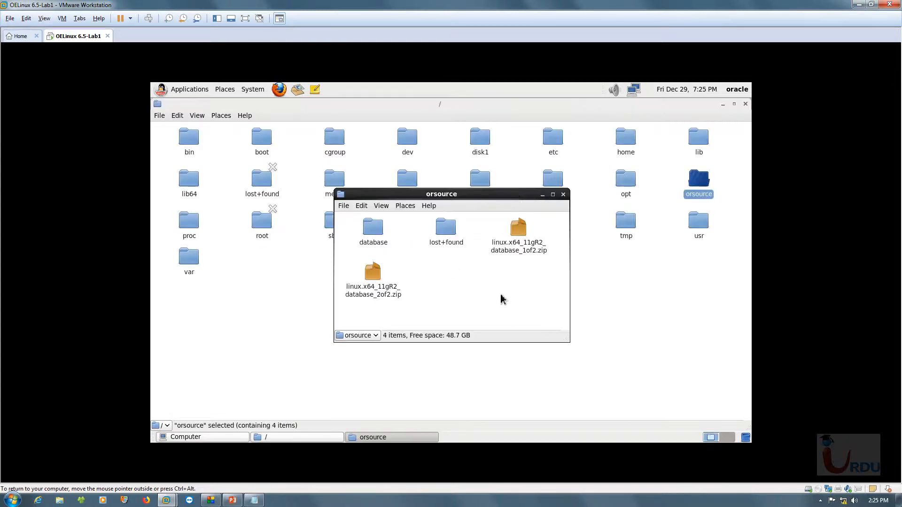
double_click(374, 226)
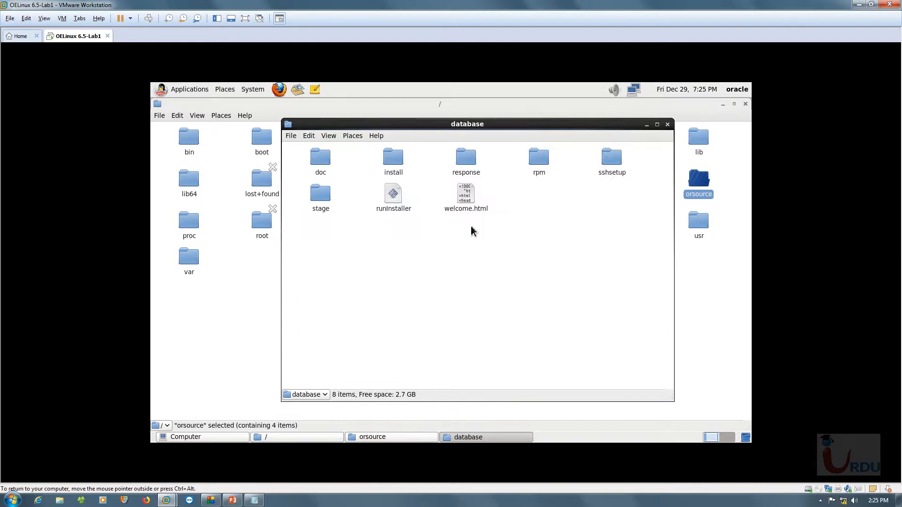
- Open a terminal in the database folder and list its files with ls
right_click(577, 211)
left_click(611, 240)
left_click_drag(540, 275, 541, 278)
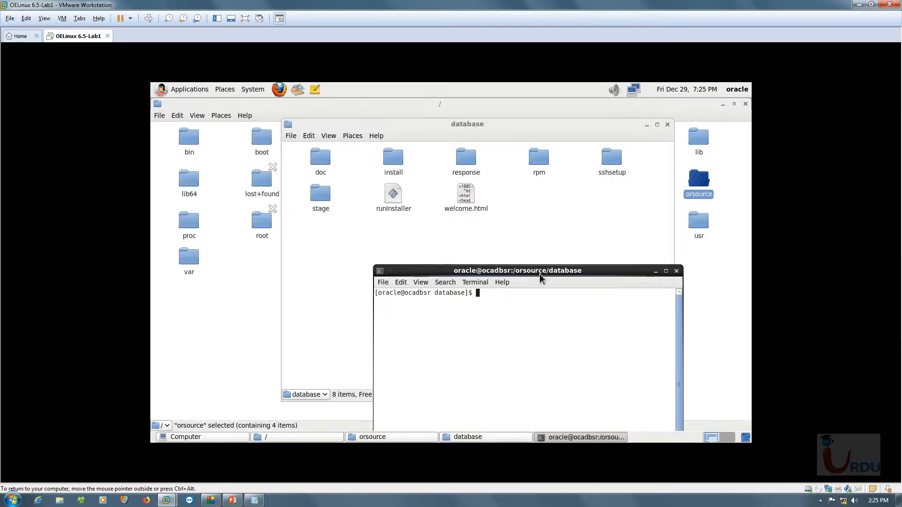
type("ls")
key("Return")
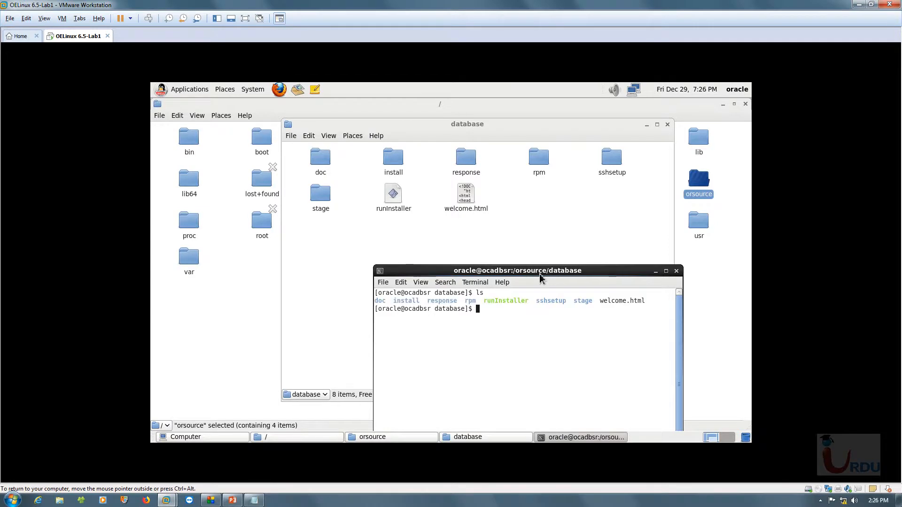
- Enter sh runInstaller without executing it, switch the virtual machine to full screen and move the terminal aside
type("sh run")
key("Tab")
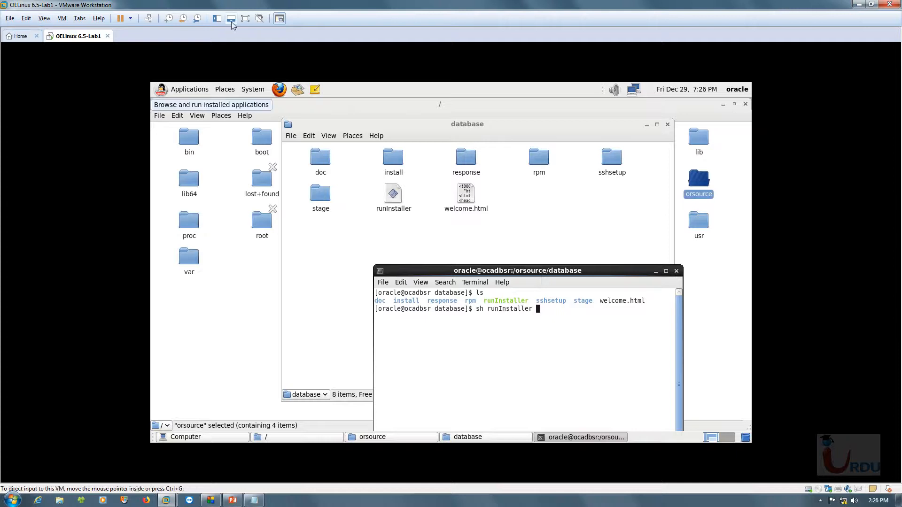
left_click(246, 19)
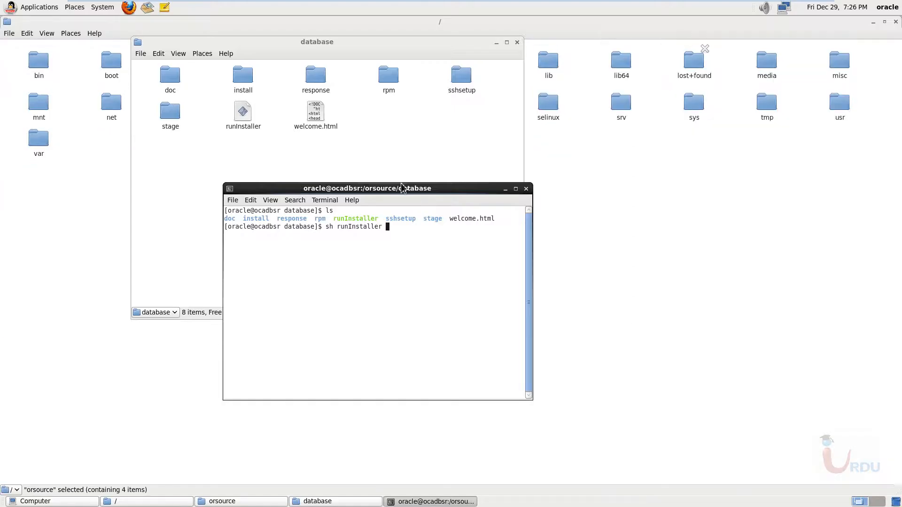
left_click_drag(369, 193, 522, 197)
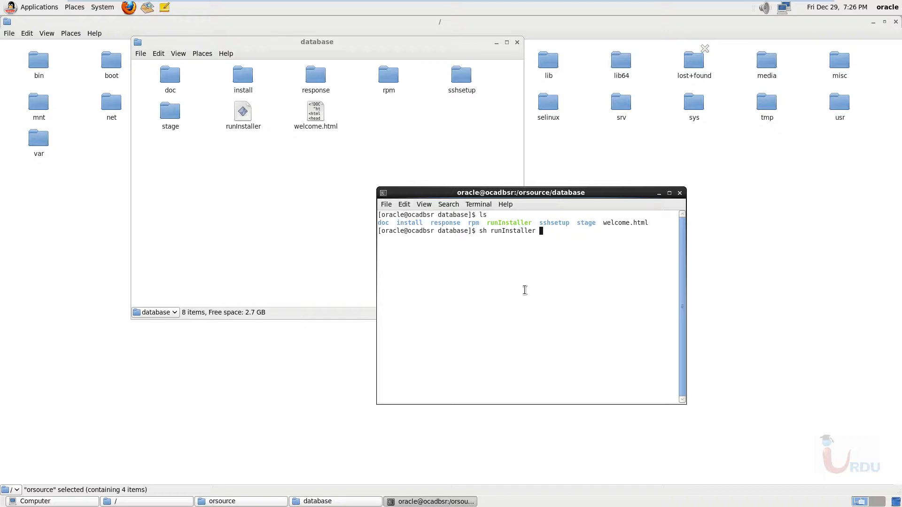
- Clear the pending command line, add a few blank prompts and launch the database installer with sh runInstaller
key("BackSpace")
key("BackSpace")
key("BackSpace")
key("BackSpace")
key("BackSpace")
key("BackSpace")
key("BackSpace")
key("BackSpace")
key("BackSpace")
key("BackSpace")
key("BackSpace")
key("BackSpace")
key("BackSpace")
key("BackSpace")
key("BackSpace")
key("BackSpace")
key("Return")
key("Return")
key("Return")
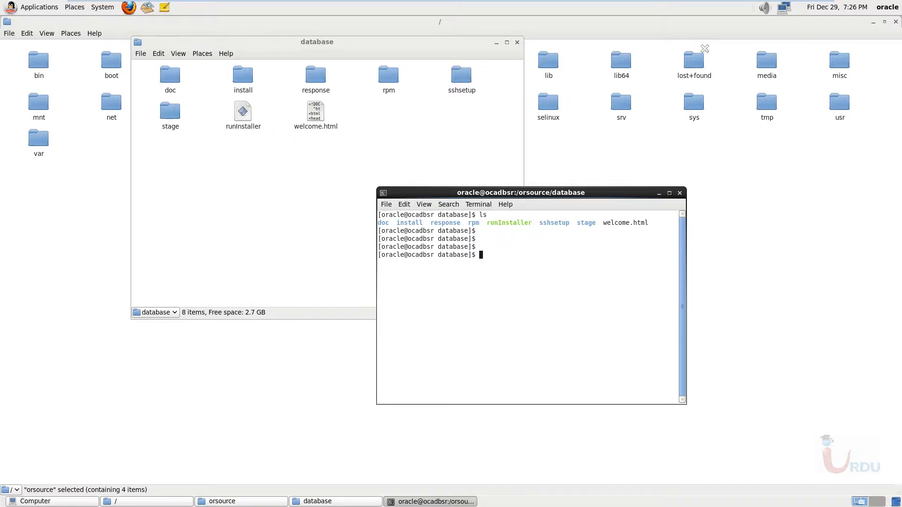
type("sh ru")
key("Tab")
key("Return")
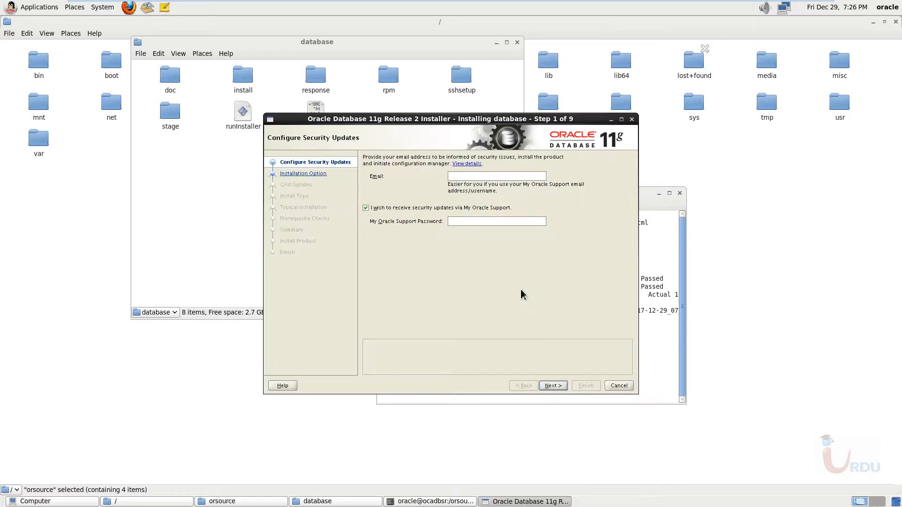
- Decline security updates via My Oracle Support and continue without providing an email address
left_click(374, 210)
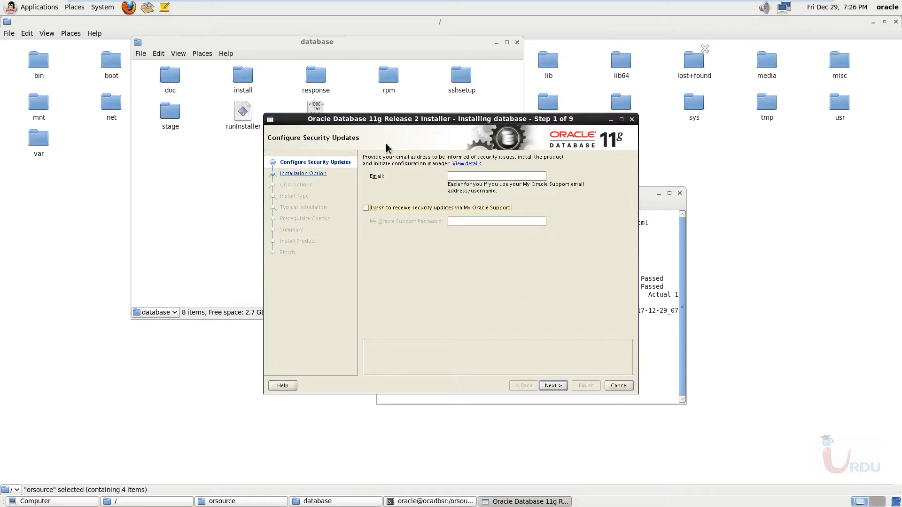
left_click_drag(427, 125, 388, 84)
left_click(515, 346)
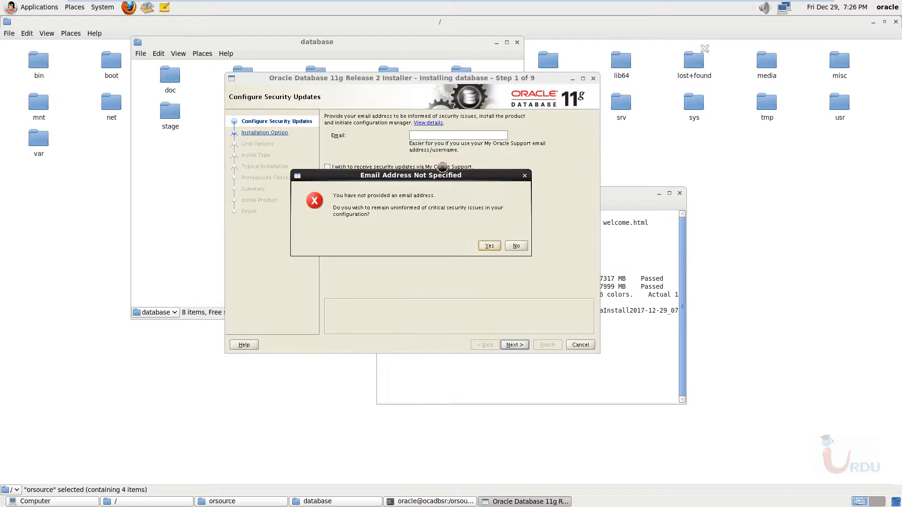
left_click(488, 246)
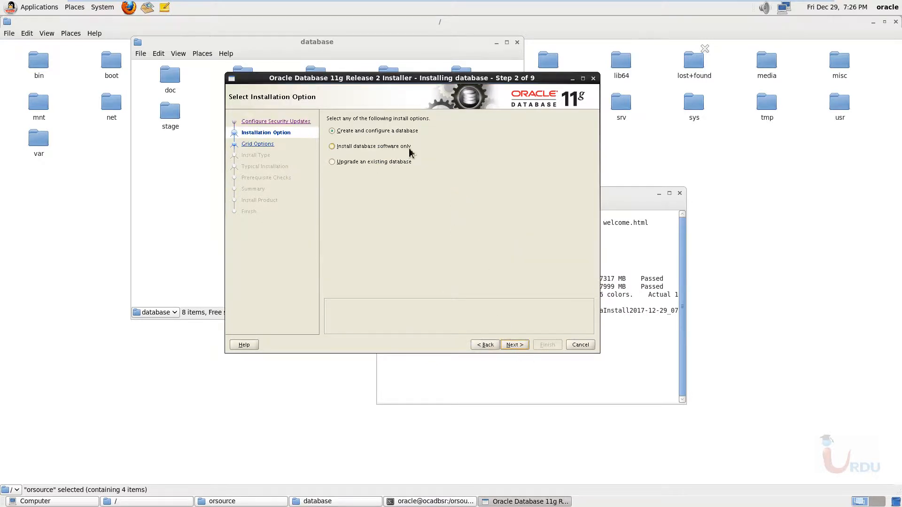
- Keep Create and configure a database, choose Server Class and accept the default grid option
left_click(517, 346)
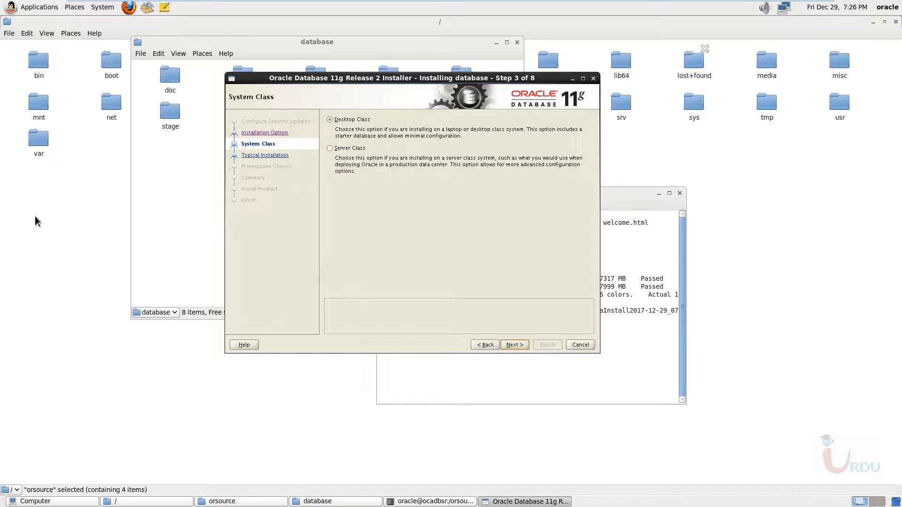
left_click(338, 150)
left_click(514, 346)
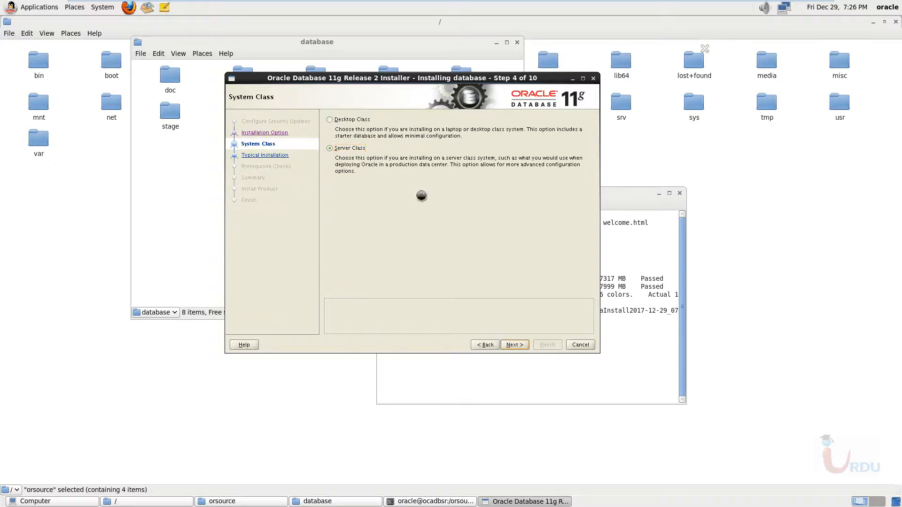
left_click(516, 346)
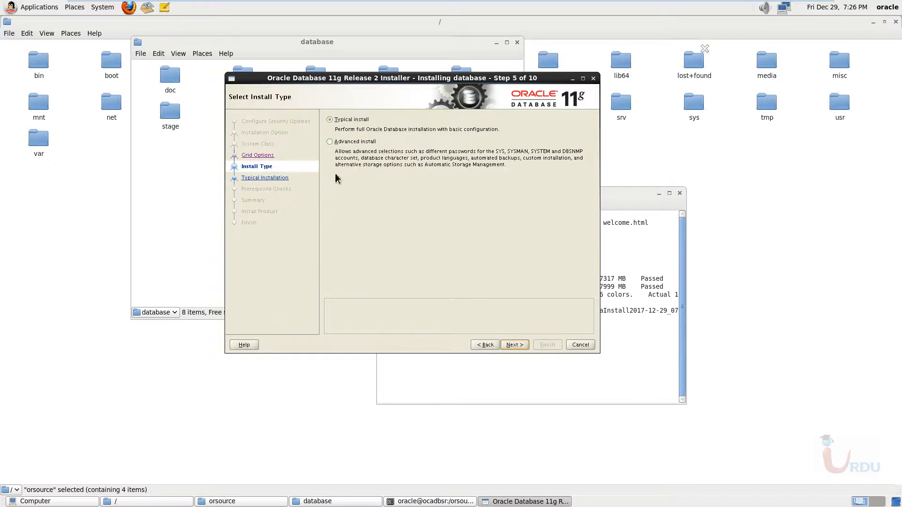
- Choose Typical install as the install type and continue to the typical install configuration
left_click(343, 141)
left_click(348, 122)
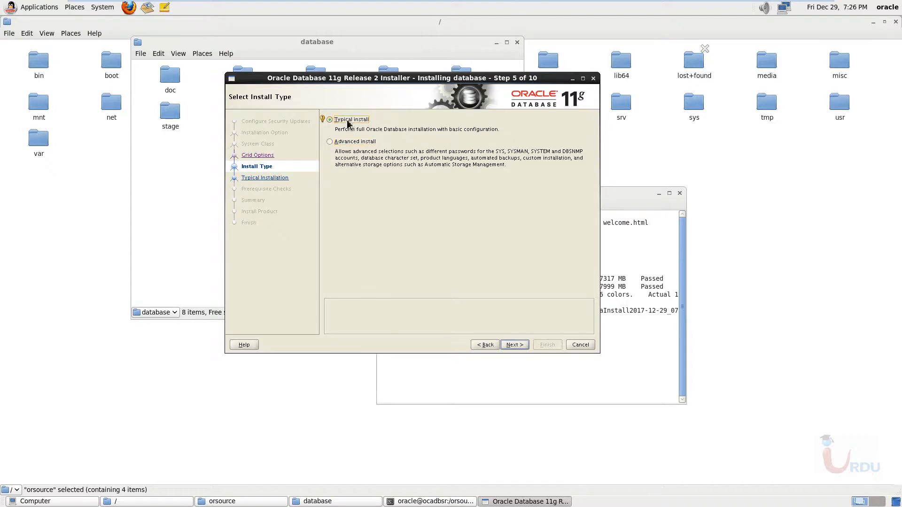
left_click(515, 346)
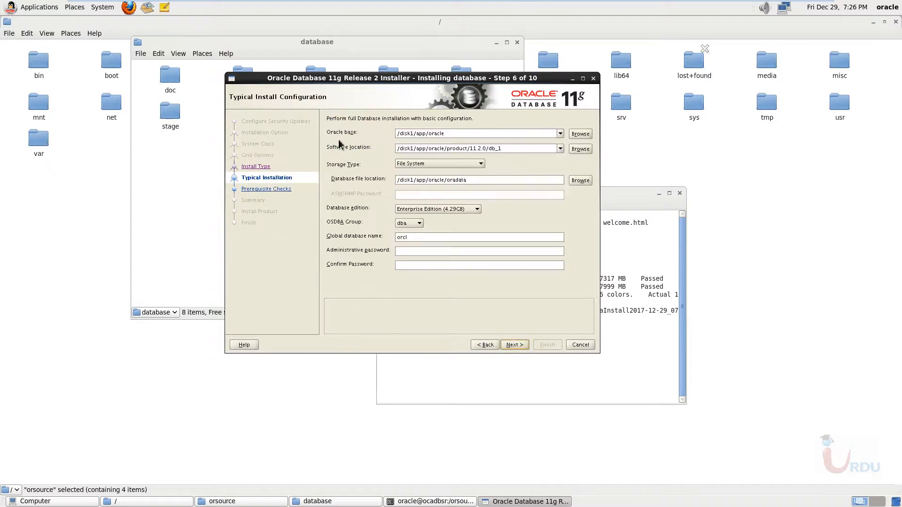
- Keep the default installation paths, set the OSDBA Group to oinstall and select the existing global database name for replacement
left_click(453, 136)
left_click(508, 178)
left_click_drag(367, 79, 401, 80)
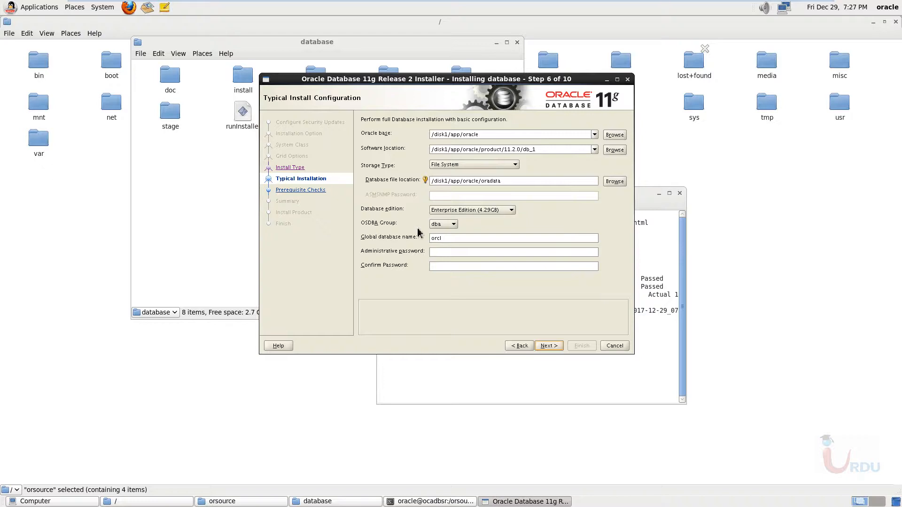
left_click(454, 224)
left_click(444, 237)
left_click_drag(419, 242, 411, 242)
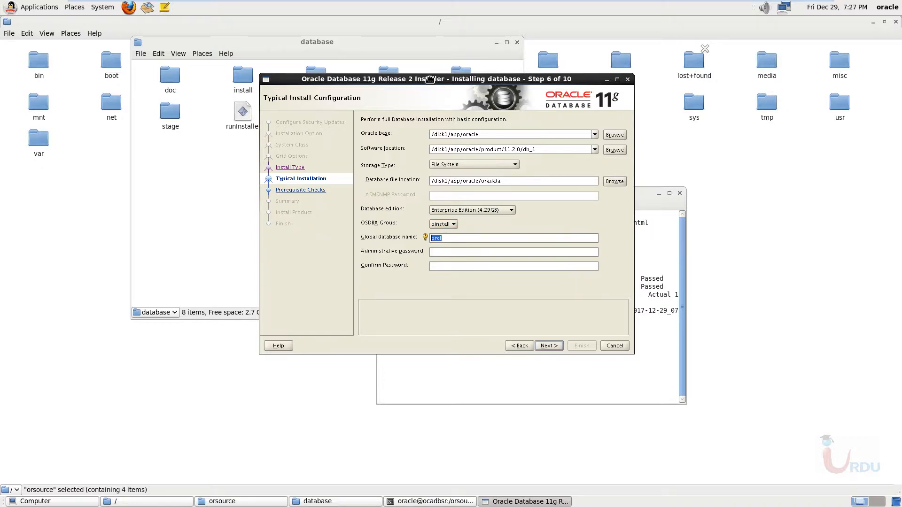
left_click_drag(430, 79, 444, 93)
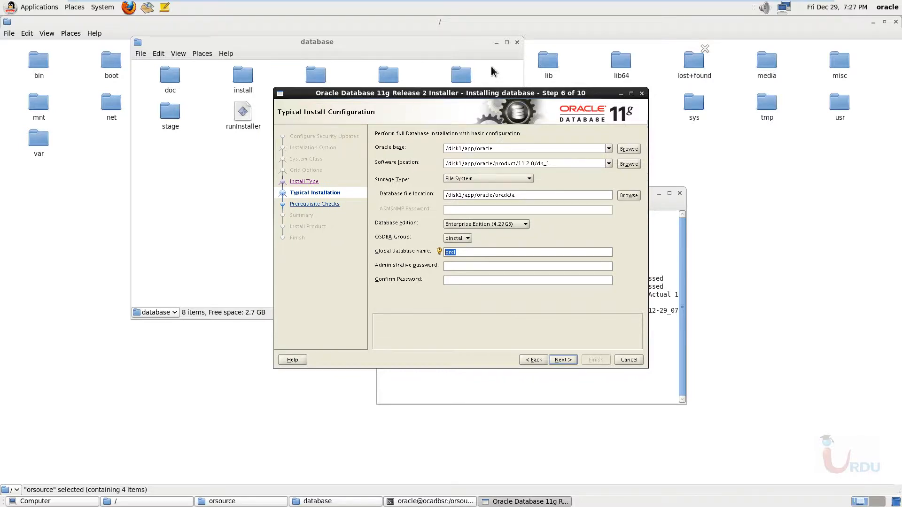
- Minimize the root and Computer file browser windows and open a new terminal from the desktop
left_click(430, 501)
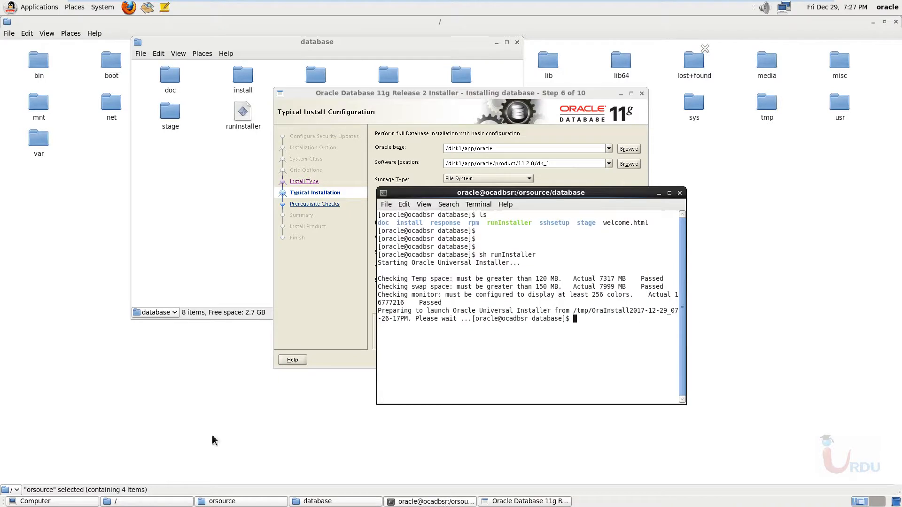
right_click(17, 341)
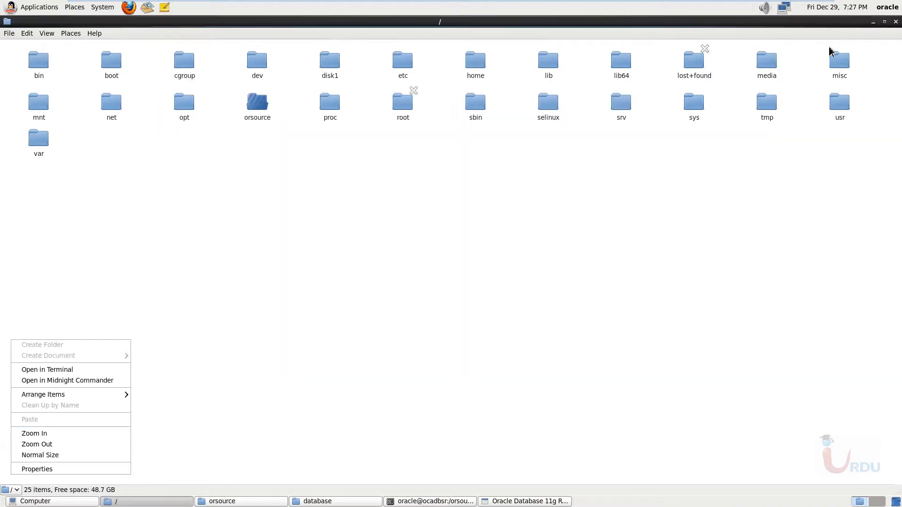
left_click(873, 22)
left_click(872, 22)
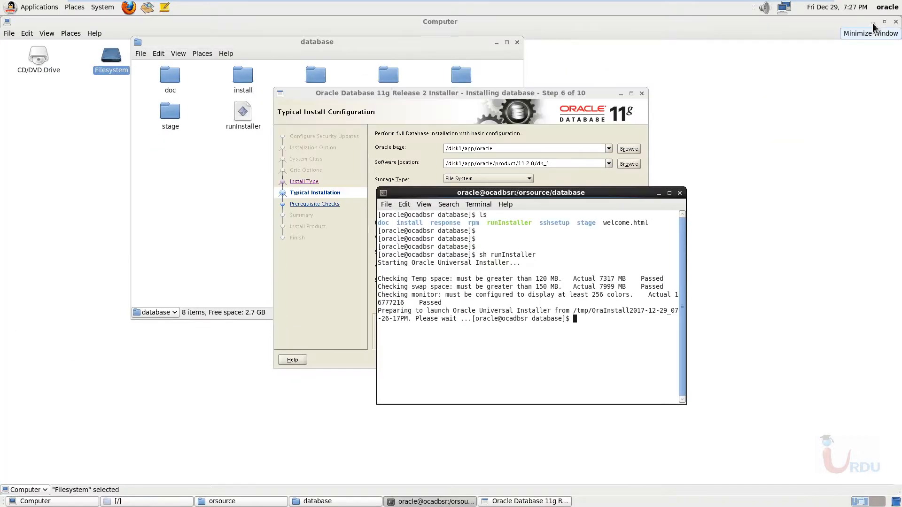
left_click(873, 21)
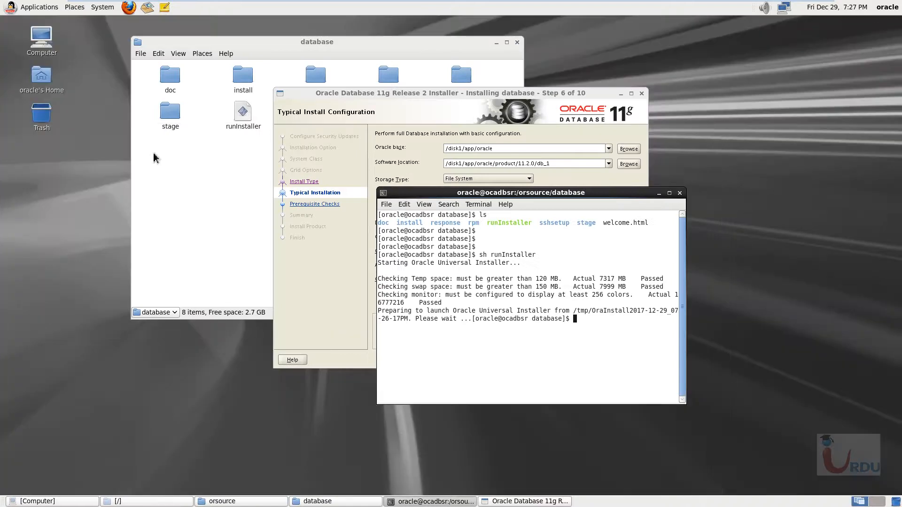
right_click(32, 179)
left_click(58, 220)
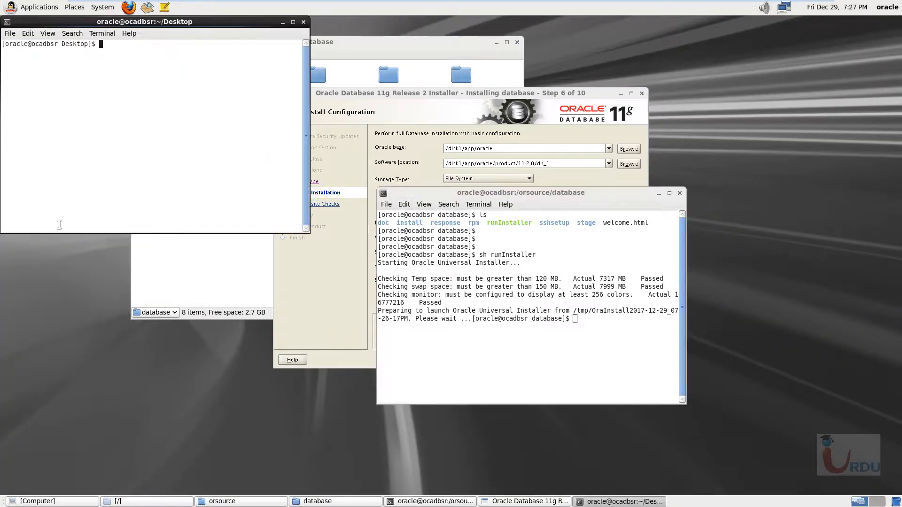
- Move up to the oracle home directory and display .bash_profile with cat to check the ORACLE_SID
type("cd ..")
key("Return")
type("c")
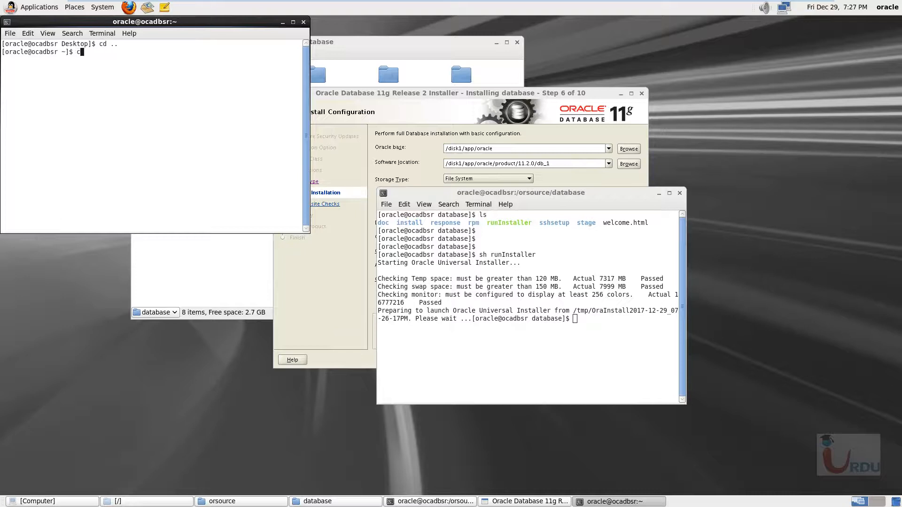
type("at .bash_profile")
key("Return")
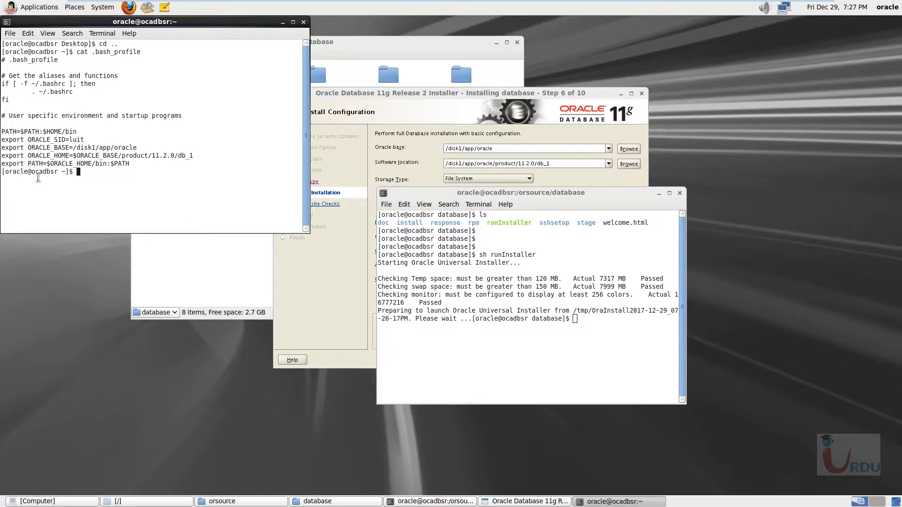
- Set the global database name to luit in the installer, then enter and confirm the administrative password
left_click(433, 100)
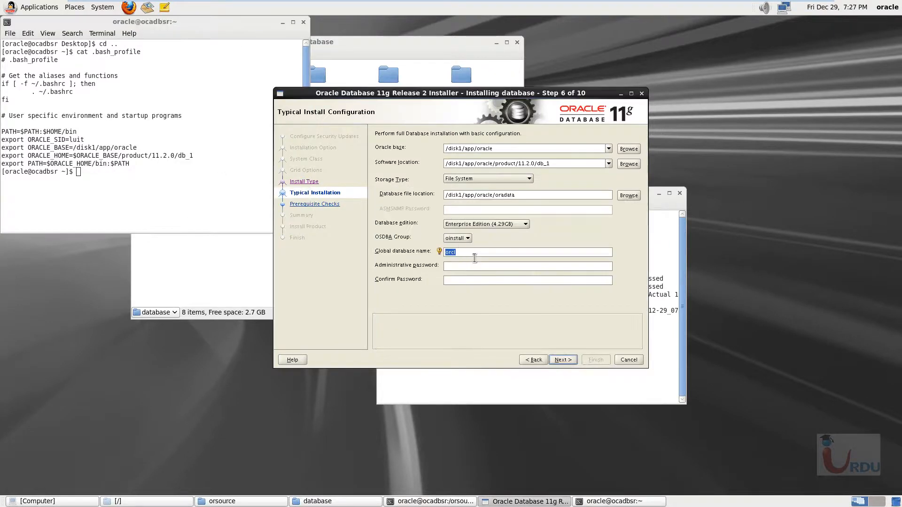
type("luit")
left_click(474, 266)
type("**")
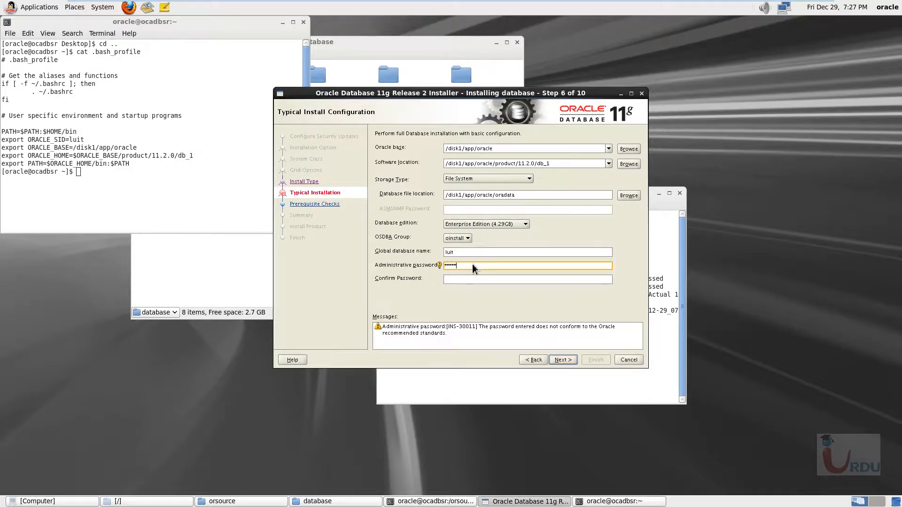
key("Tab")
type("*****")
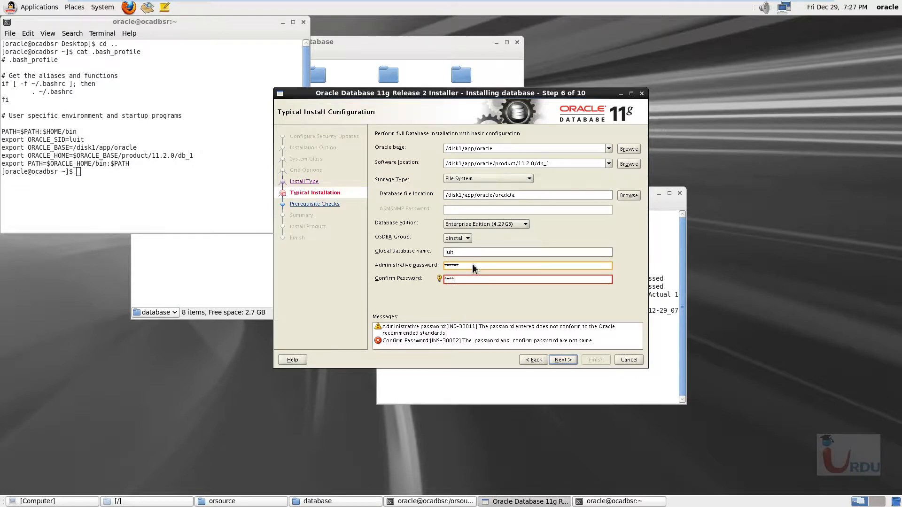
type("**")
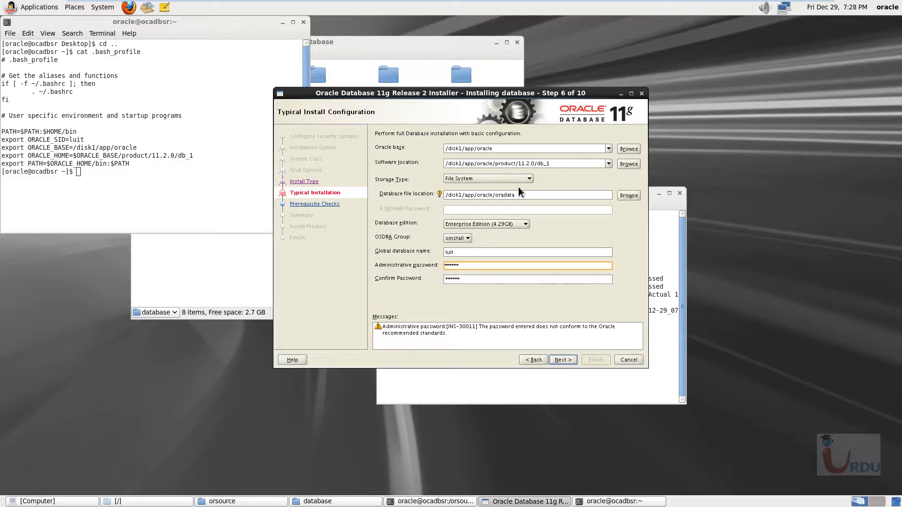
- Continue with the entered password despite the warning and accept /disk1/app/oraInventory with the oinstall group as the inventory settings
left_click(564, 362)
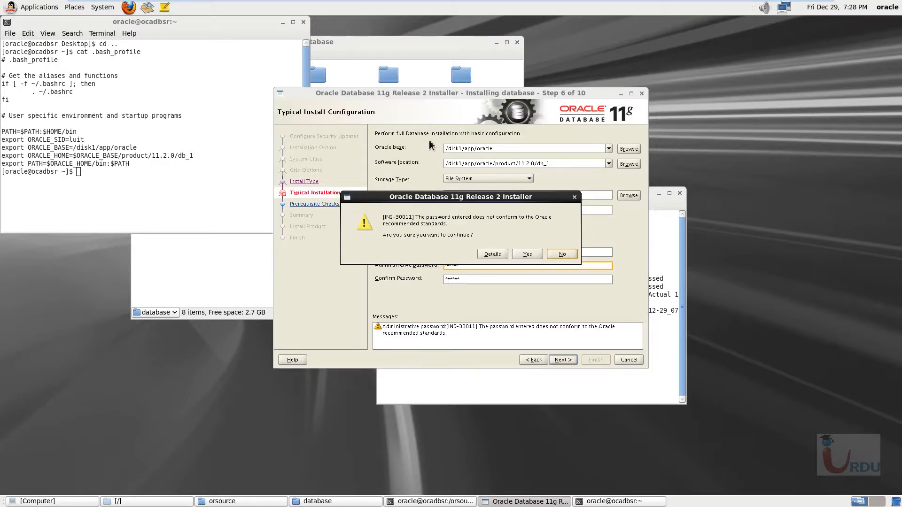
left_click_drag(456, 199, 456, 150)
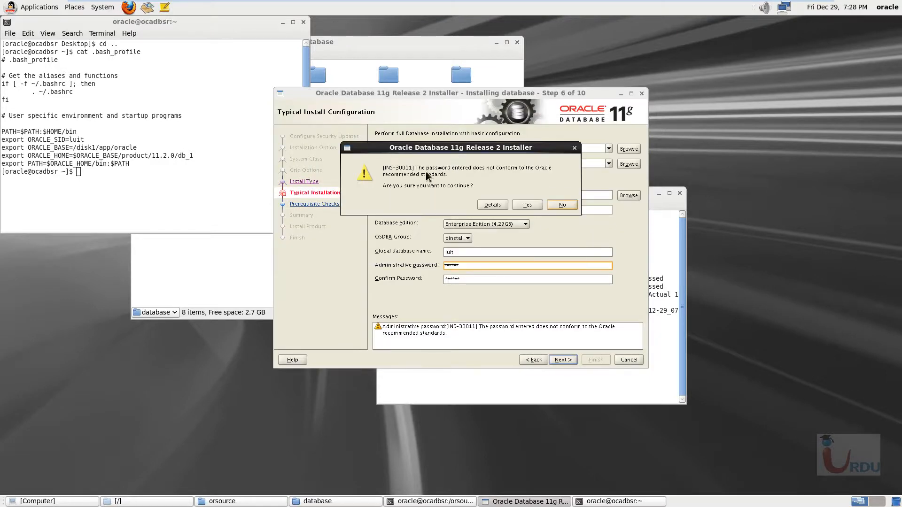
left_click(528, 206)
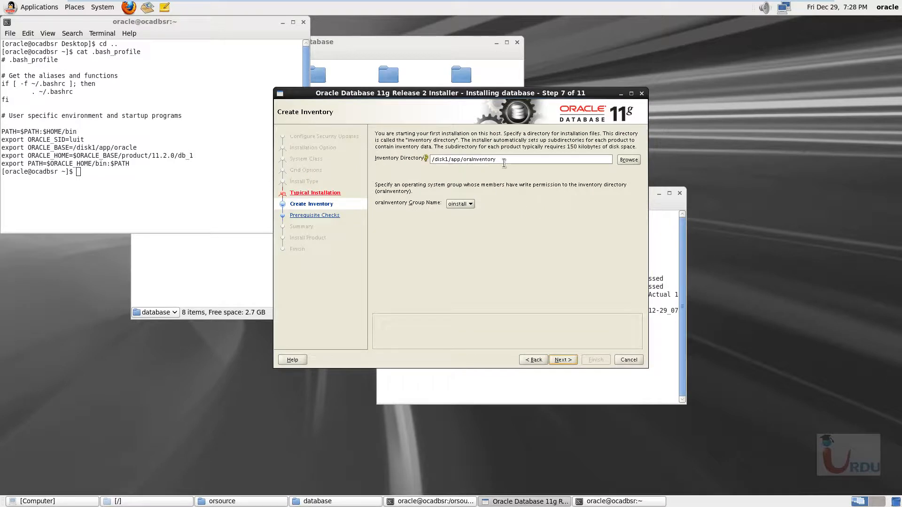
left_click_drag(492, 94, 495, 84)
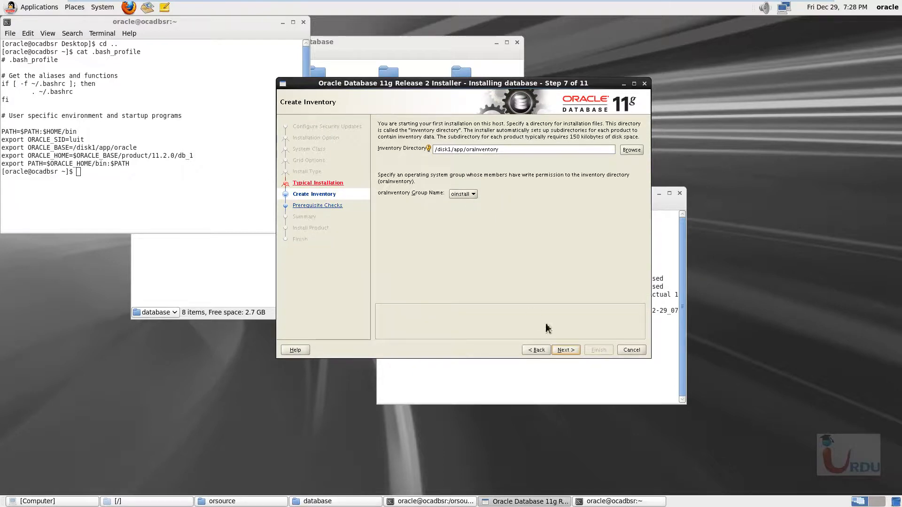
left_click(565, 350)
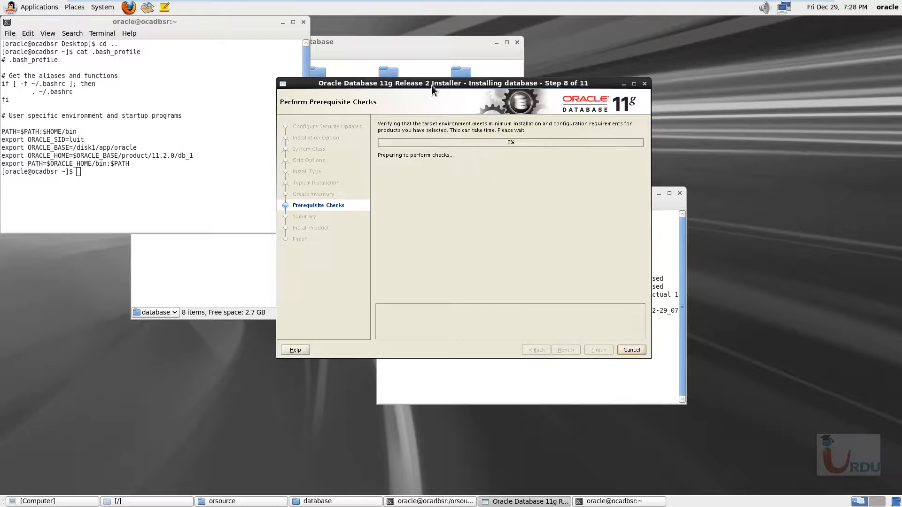
- Arrange the installer and the runInstaller terminal side by side to examine the prerequisite check results
left_click_drag(431, 86, 569, 89)
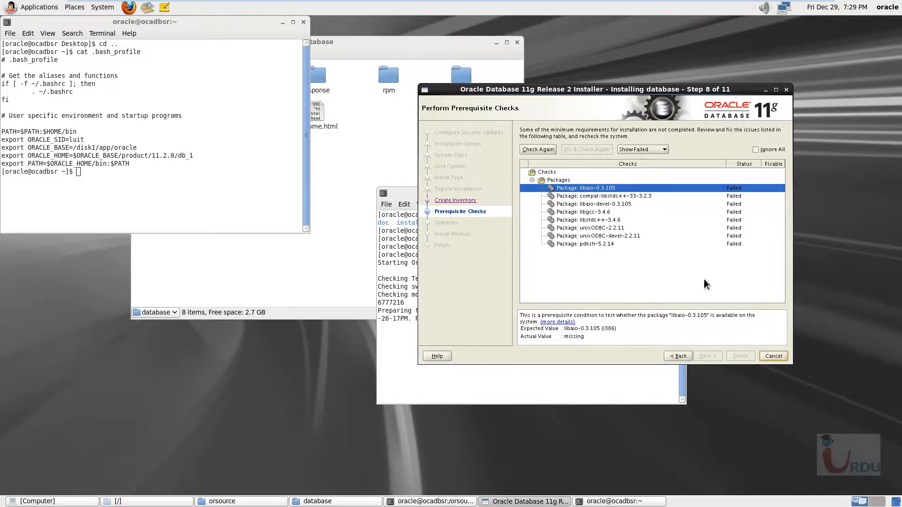
left_click_drag(605, 90, 528, 85)
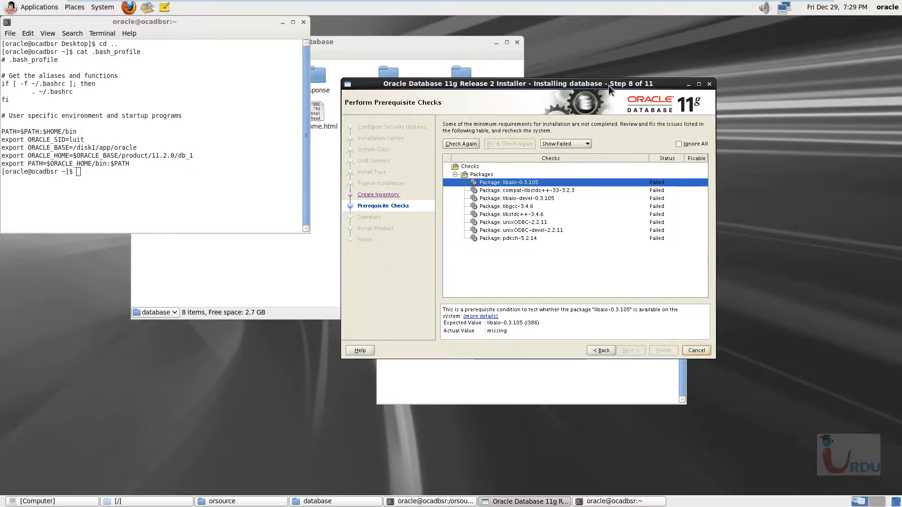
left_click_drag(640, 86, 659, 88)
left_click_drag(440, 195, 208, 214)
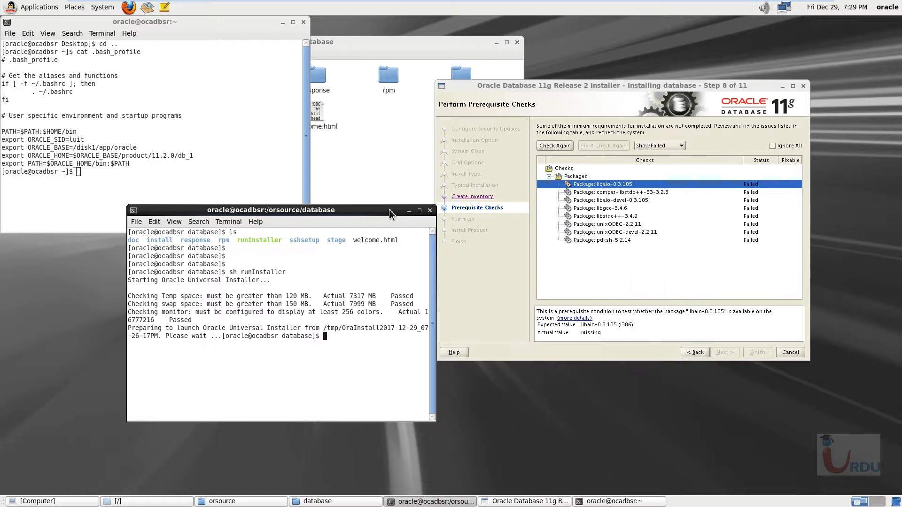
left_click_drag(389, 211, 346, 184)
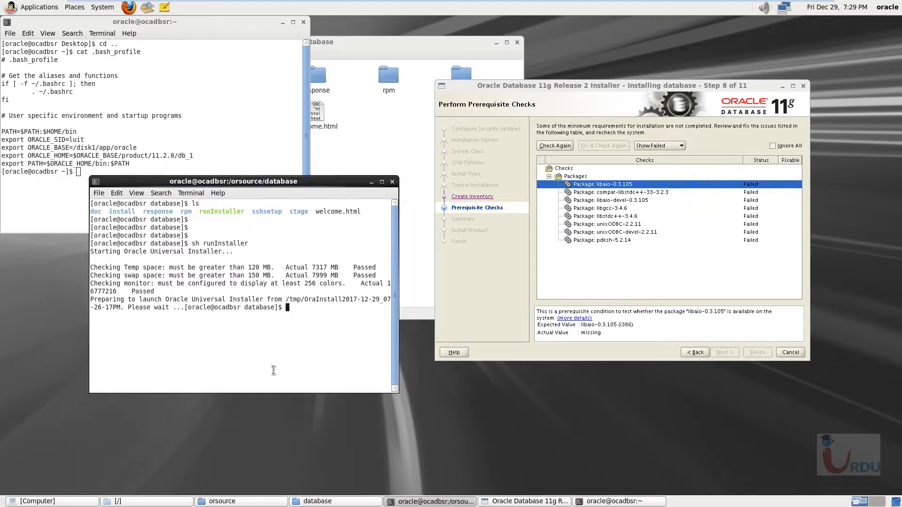
- Switch to the Notepad pre-configuration notes, review the package, limits.conf and sysctl.conf requirements, and return to the virtual machine
mouse_move(463, 2)
left_click(798, 4)
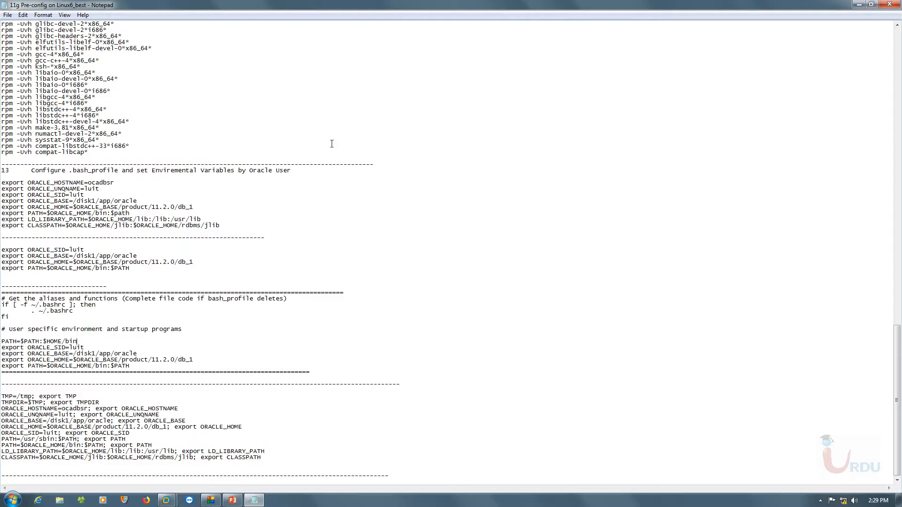
scroll(257, 337, "up", 18)
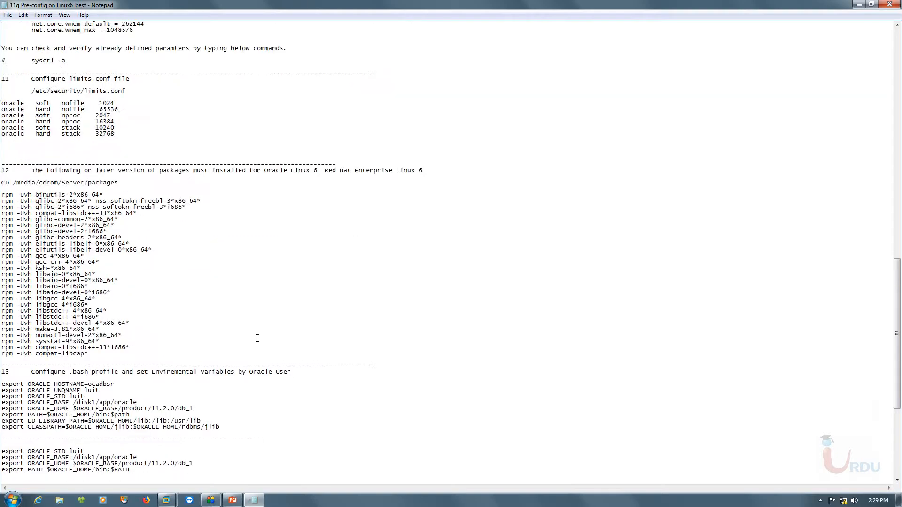
left_click_drag(125, 220, 31, 220)
left_click_drag(115, 263, 2, 232)
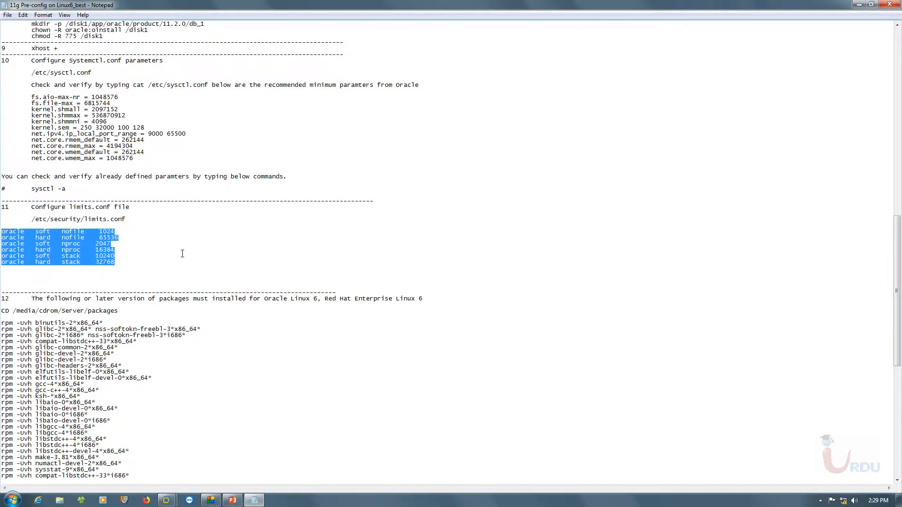
scroll(141, 264, "up", 5)
left_click(132, 200)
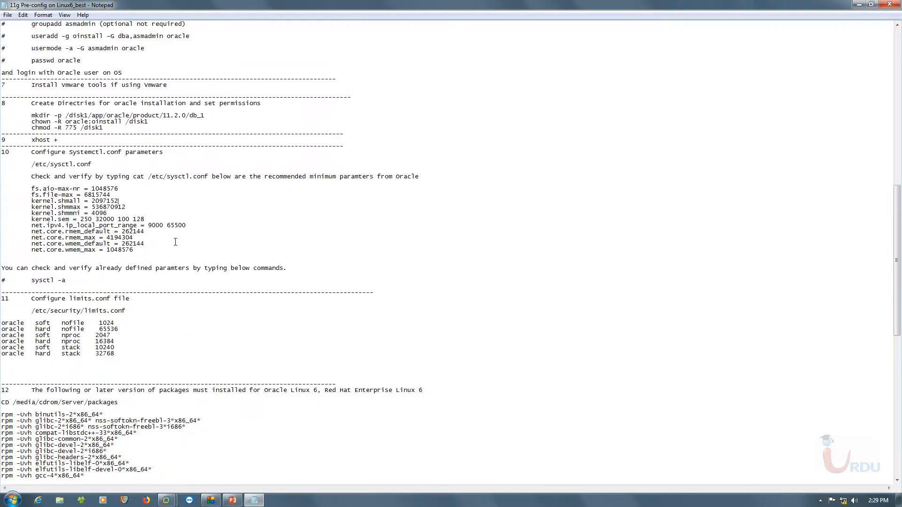
left_click_drag(179, 246, 29, 189)
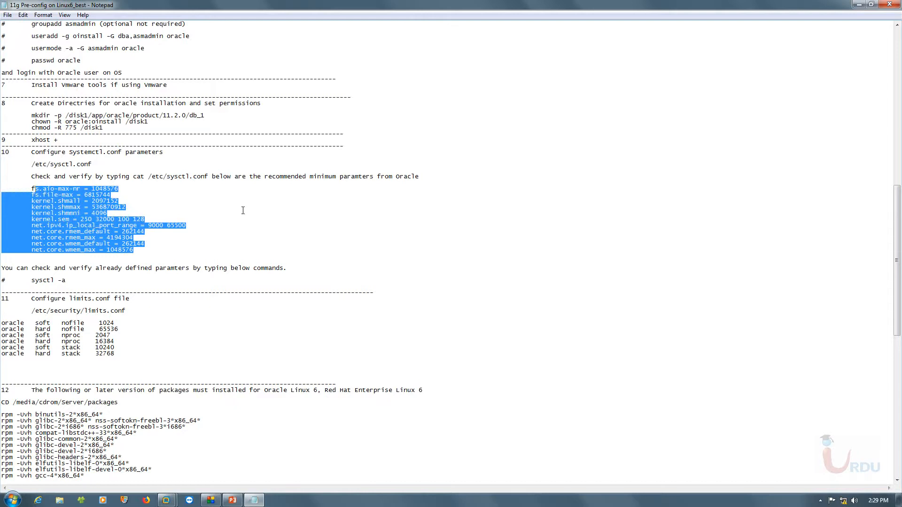
left_click(160, 215)
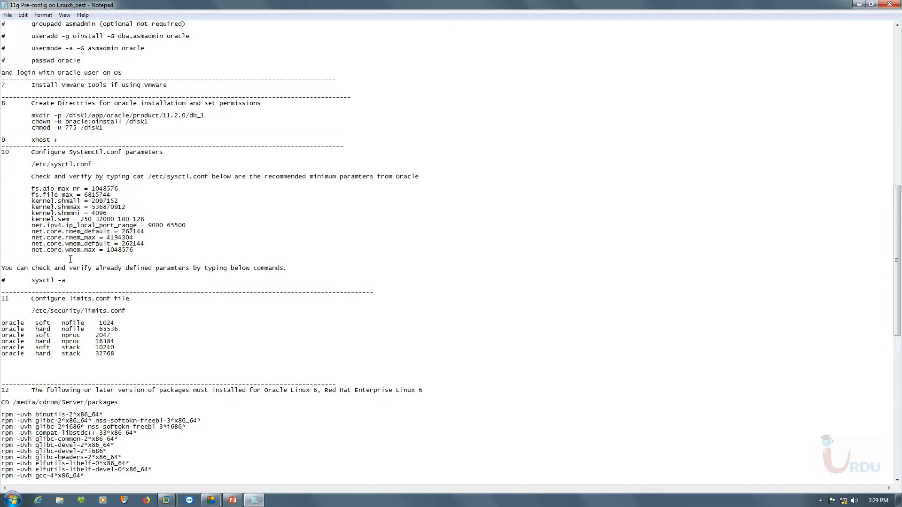
left_click(169, 501)
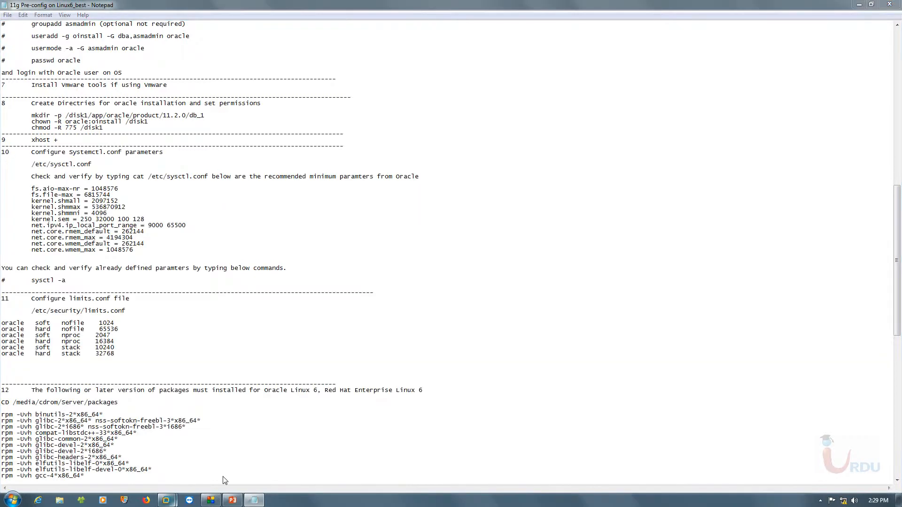
left_click(222, 480)
- Ignore all failed prerequisite package checks and continue to the installation summary
left_click_drag(597, 87, 584, 85)
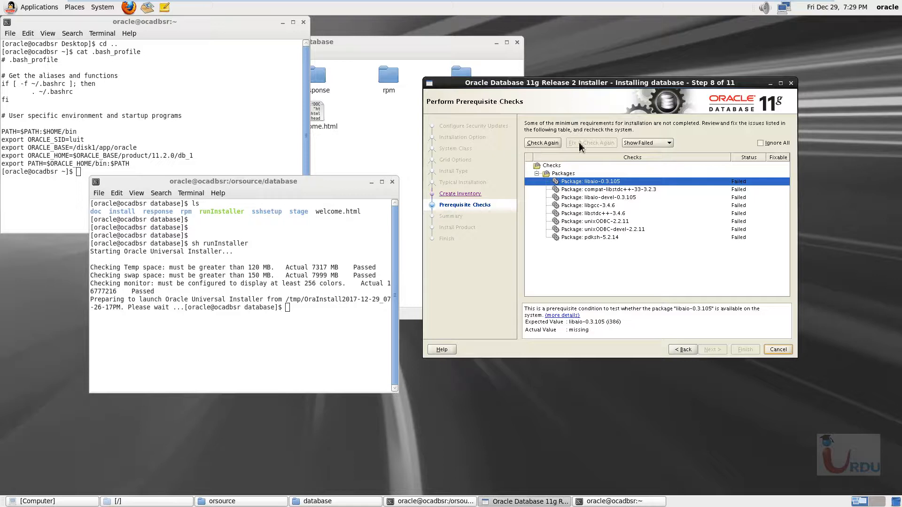
left_click(761, 143)
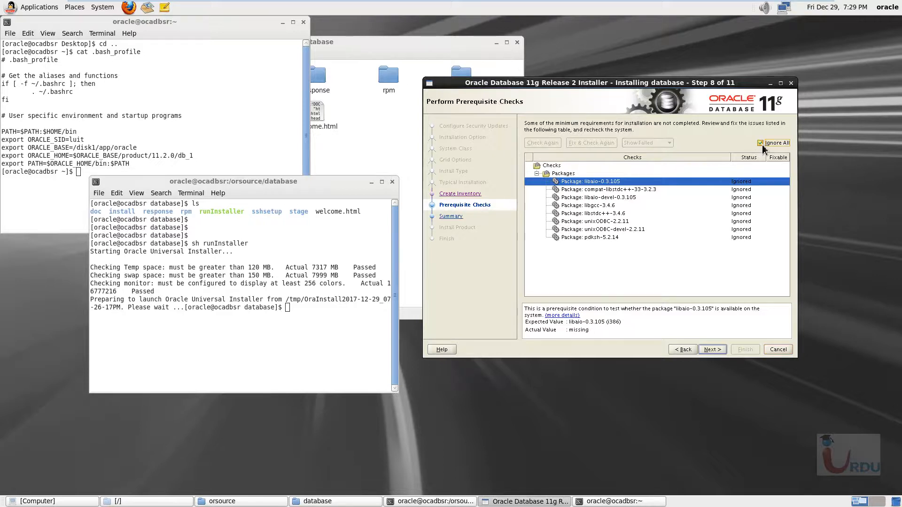
left_click(713, 351)
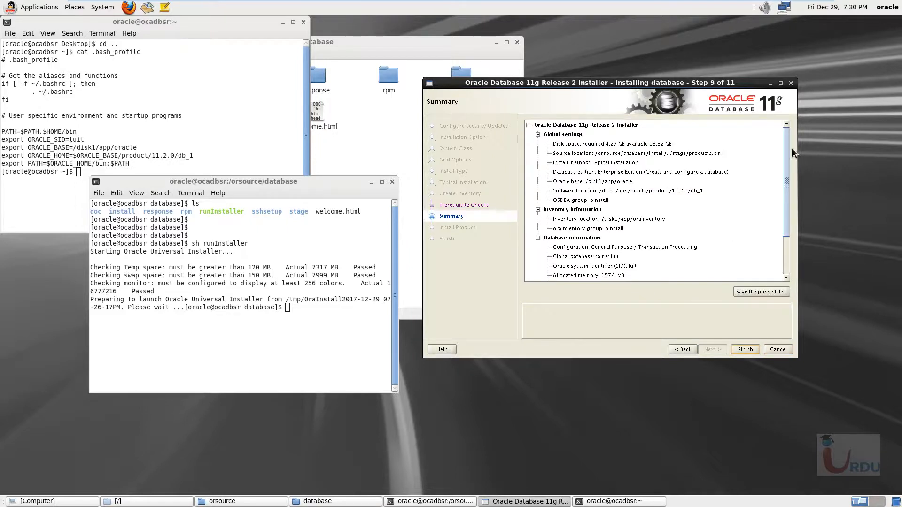
- Review the installation summary and save the response file as db.rsp in the Desktop folder
scroll(785, 268, "down", 2)
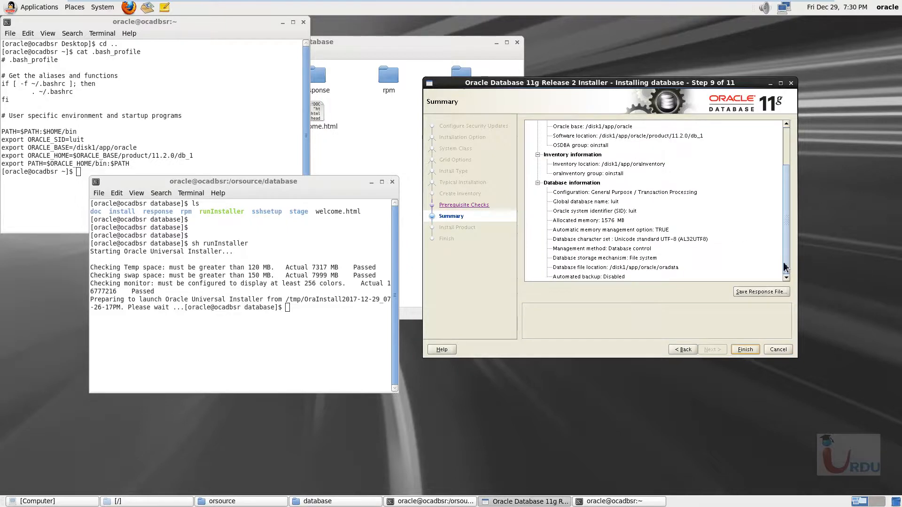
scroll(784, 268, "up", 3)
scroll(783, 268, "down", 3)
left_click(761, 296)
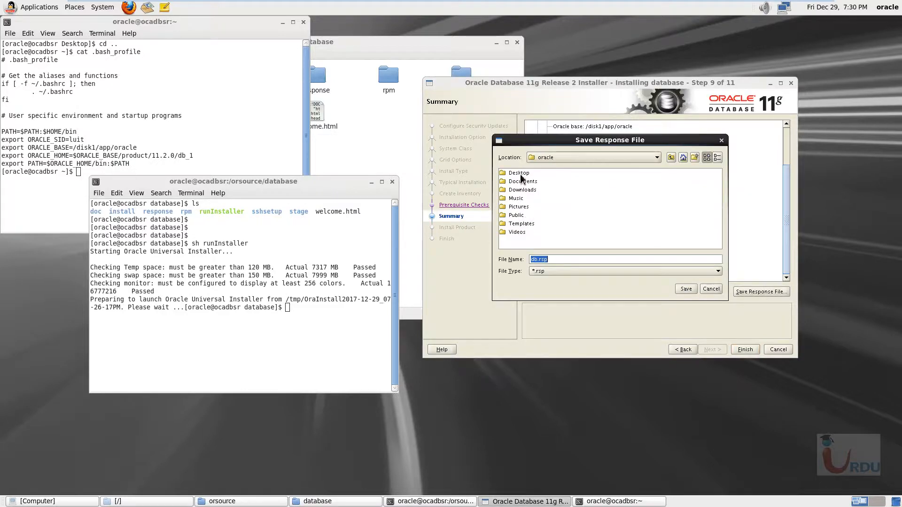
left_click(518, 173)
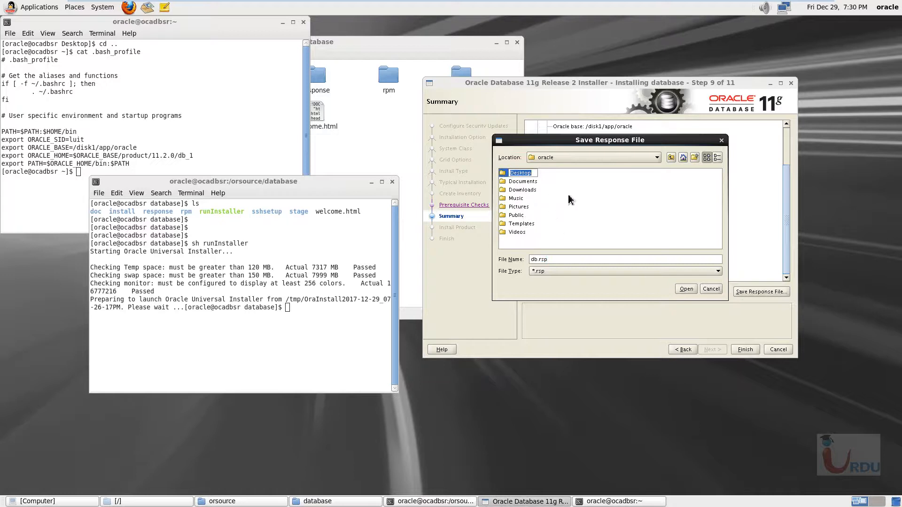
double_click(518, 172)
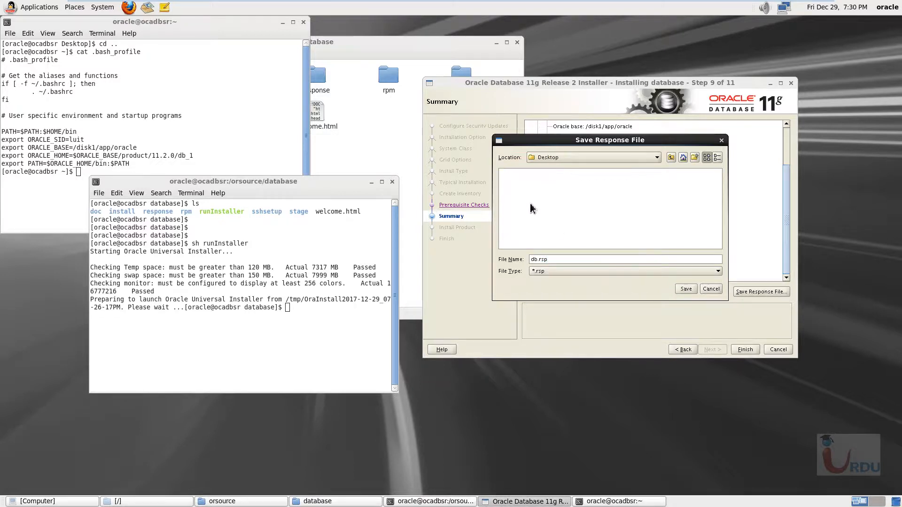
left_click(686, 289)
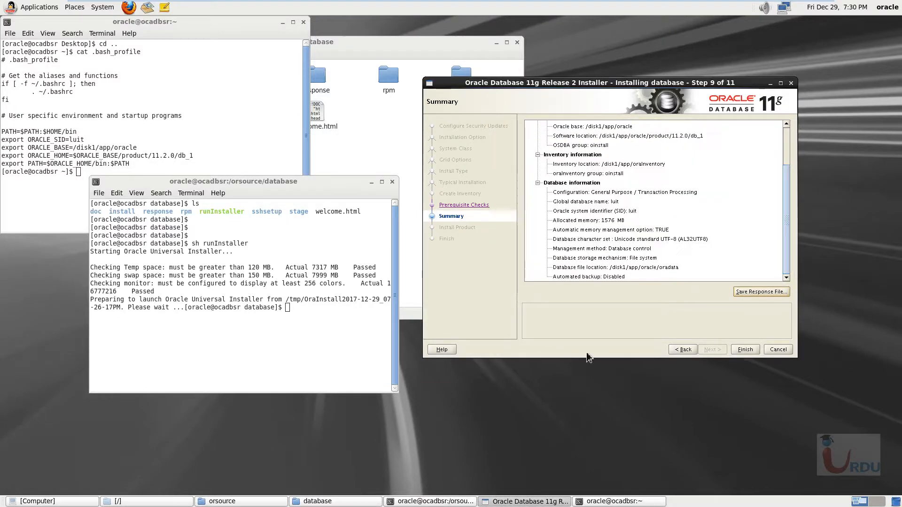
- Uncover the saved response file on the desktop, minimize the database folder window and start the product installation
left_click_drag(188, 25, 326, 38)
left_click(379, 264)
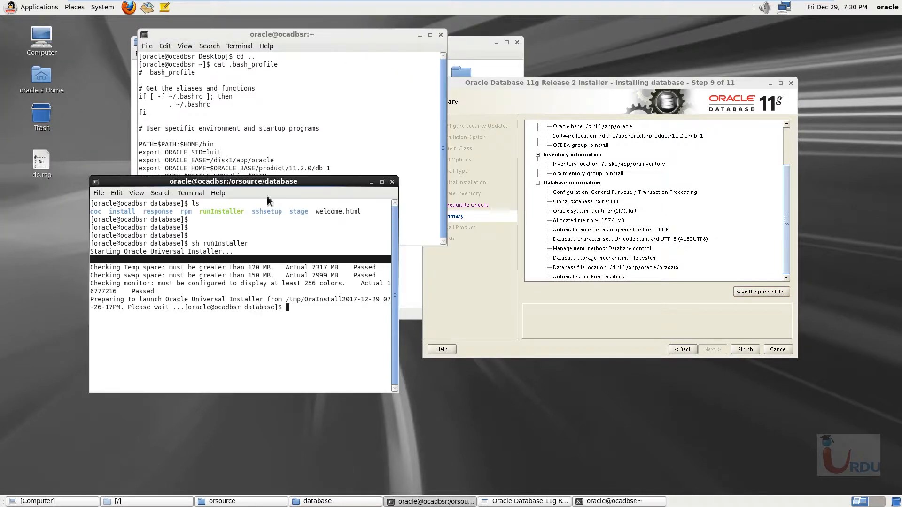
left_click(464, 49)
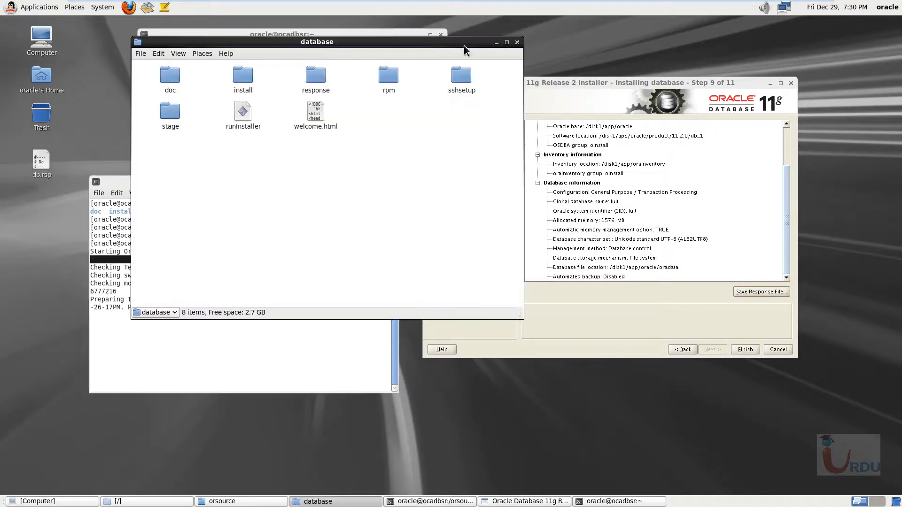
left_click(495, 43)
left_click(776, 357)
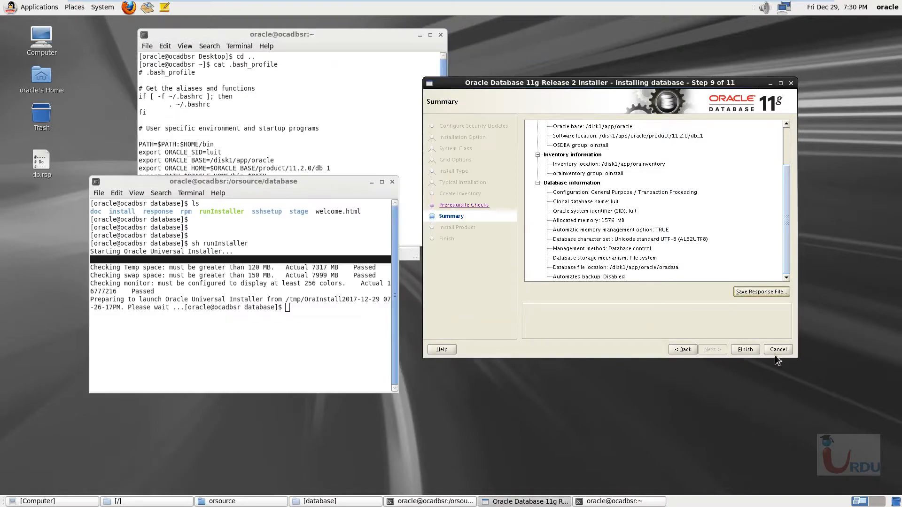
left_click(746, 350)
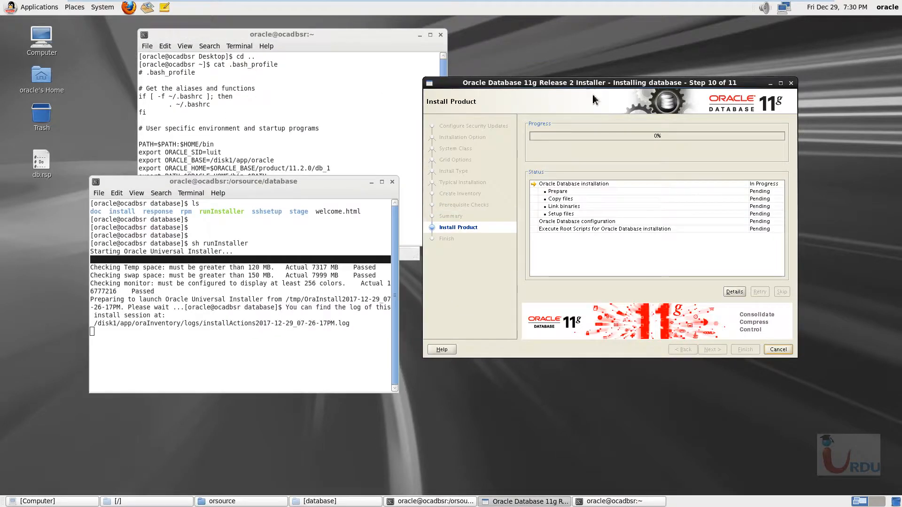
- Close the terminal showing .bash_profile and arrange the runInstaller terminal beside the installer window
left_click_drag(591, 84, 646, 53)
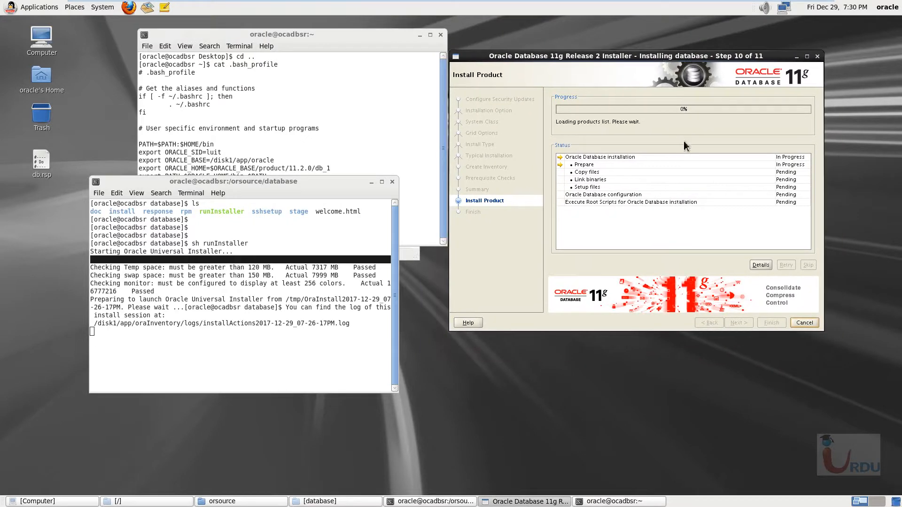
left_click(380, 120)
left_click(128, 185)
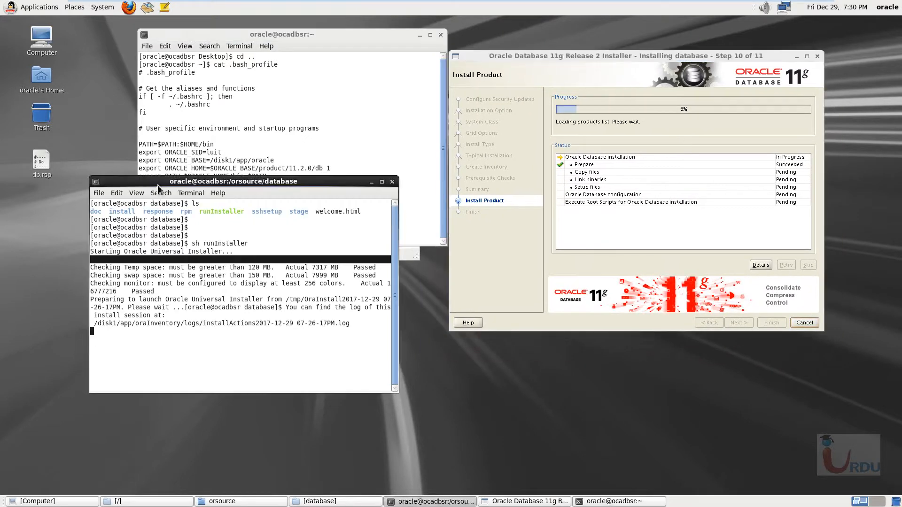
left_click_drag(158, 188, 252, 199)
left_click(314, 70)
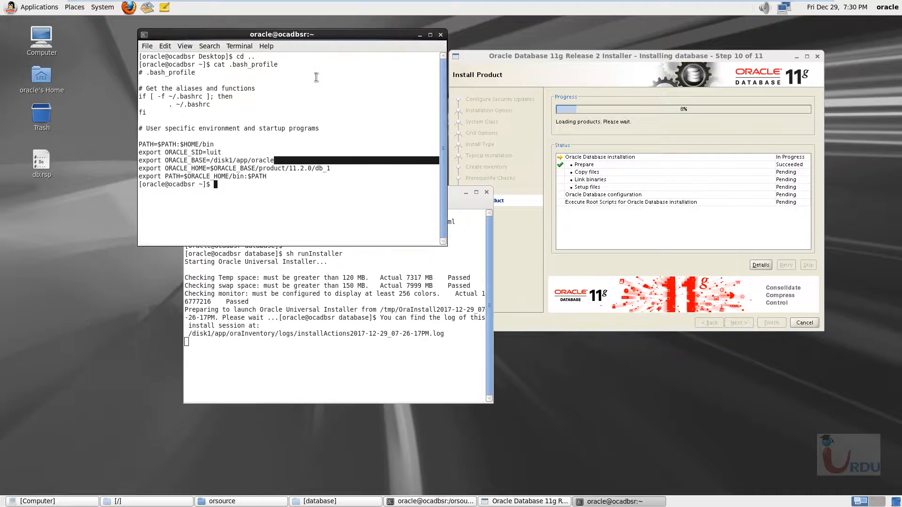
left_click(441, 35)
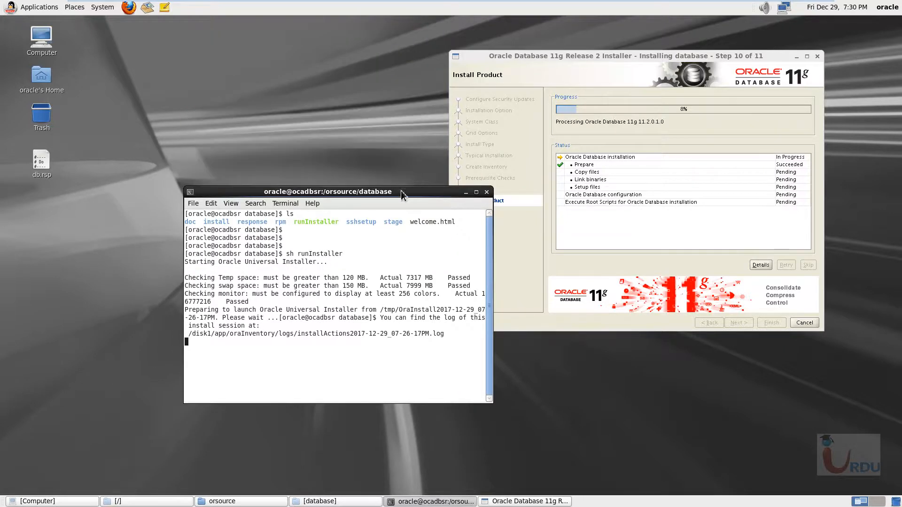
left_click_drag(401, 191, 321, 71)
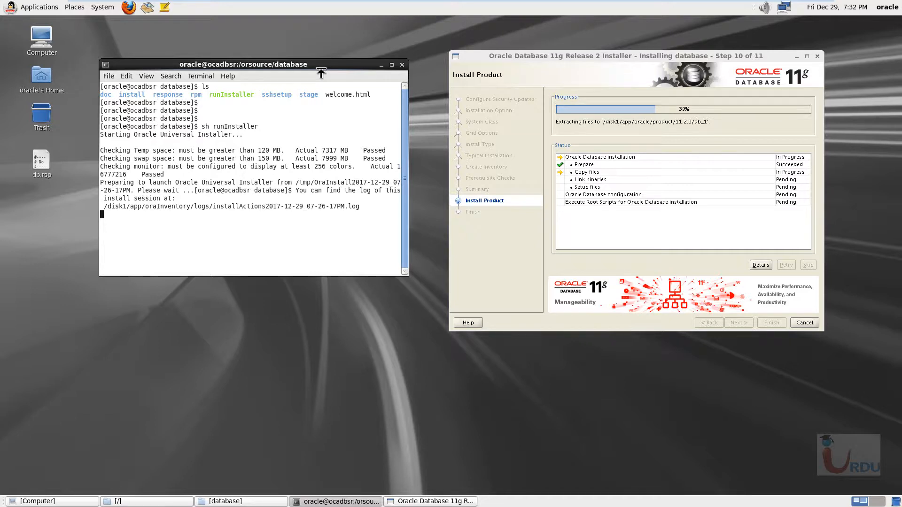
left_click_drag(279, 66, 289, 61)
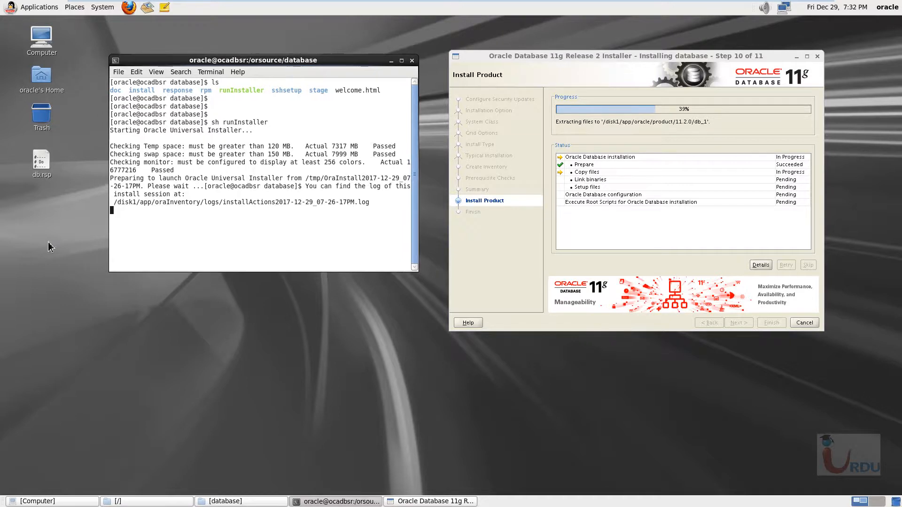
- Create an empty file on the desktop, open it in gedit and place its window between the terminal and the installer
right_click(49, 242)
mouse_move(94, 269)
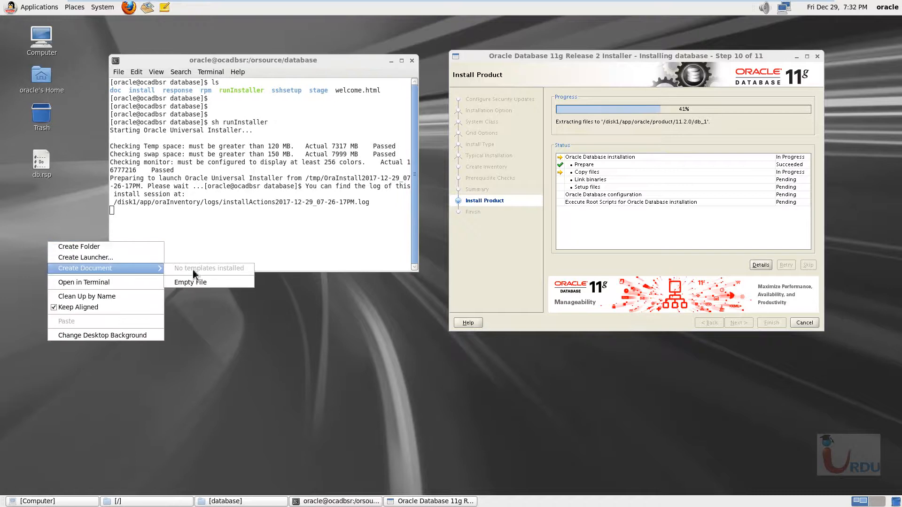
left_click(191, 282)
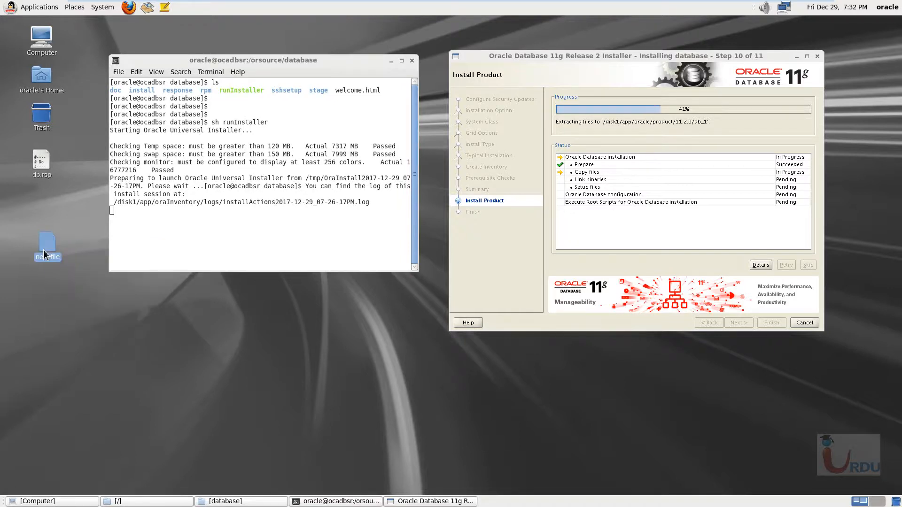
double_click(44, 254)
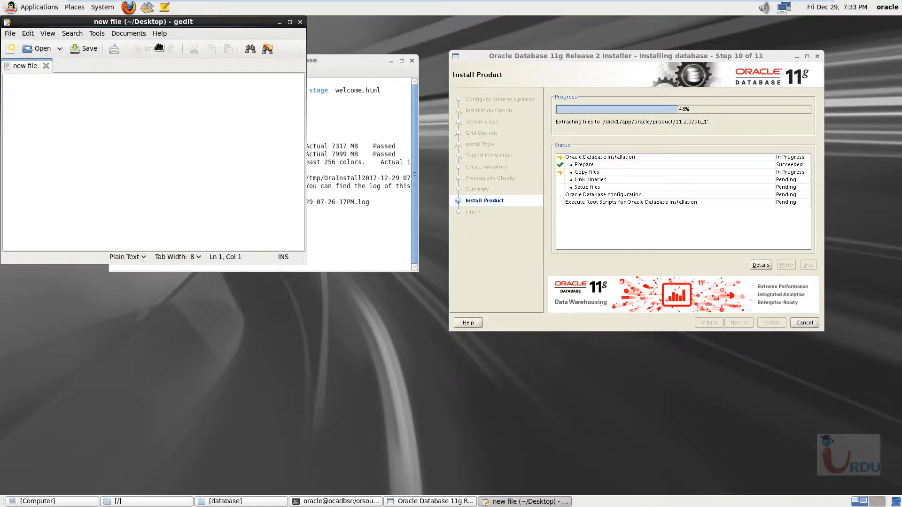
left_click_drag(138, 23, 303, 166)
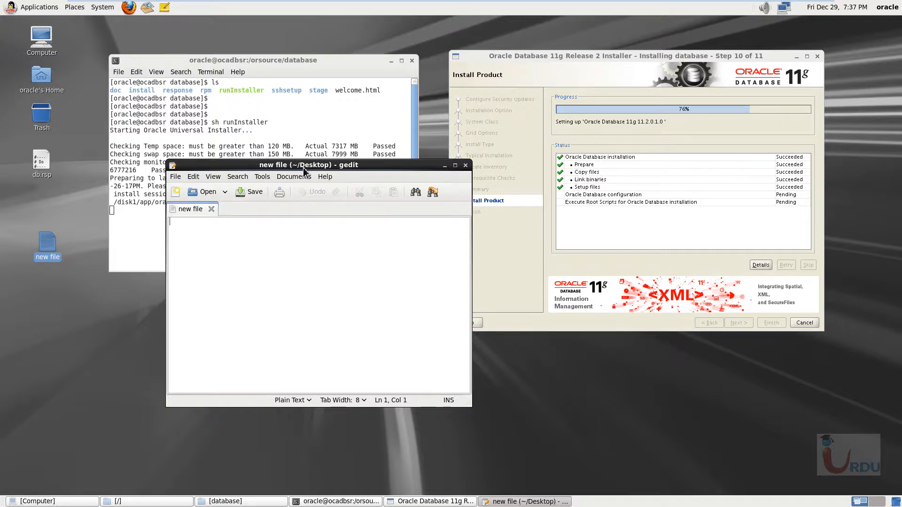
- Write the heading "History of linux" in the new file with a dashed line beneath it
type("Hist")
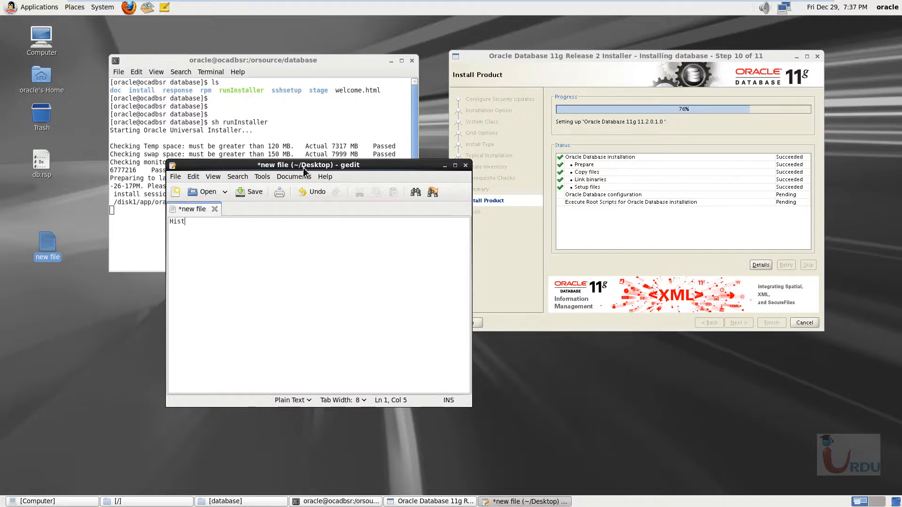
type("ory o")
type("f linux ")
type("-----------------")
key("Return")
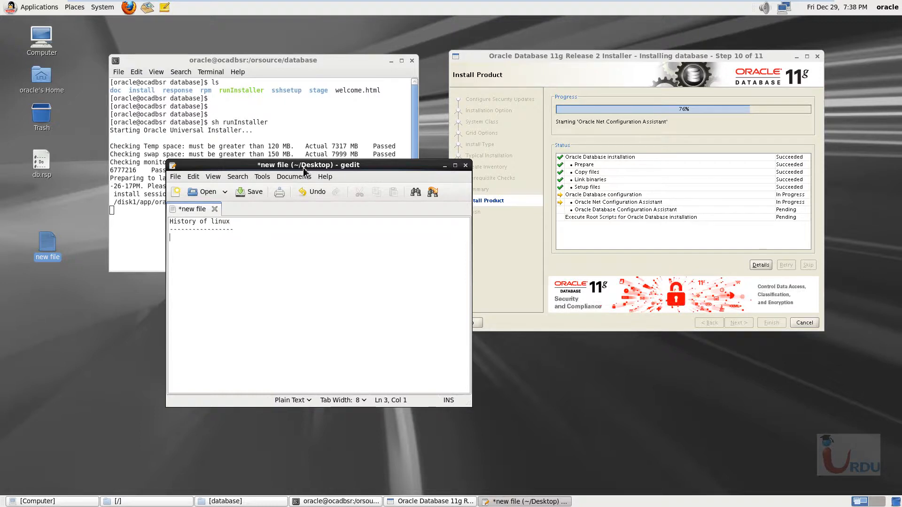
- Add the topic "What is defference between Windows and Linux OS." followed by a dashed separator line
type("What is d")
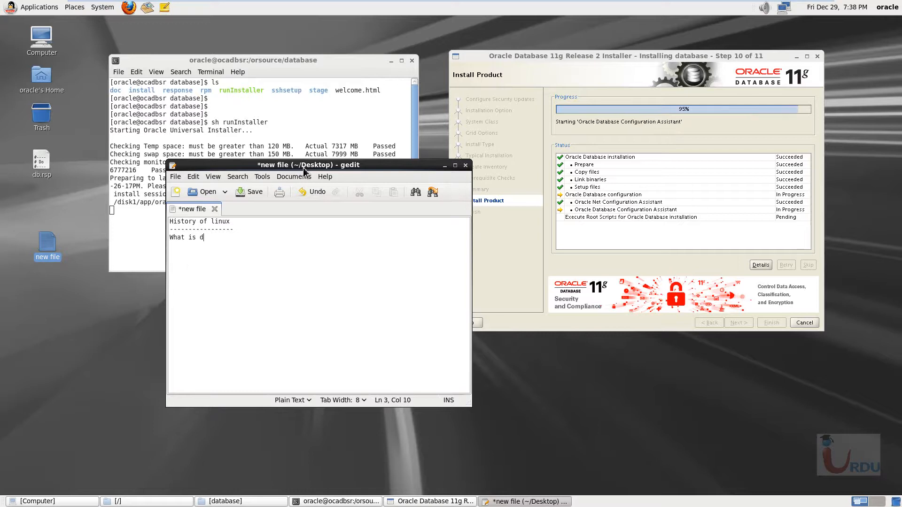
type("effre")
key("BackSpace")
key("BackSpace")
type("erence between Windows and")
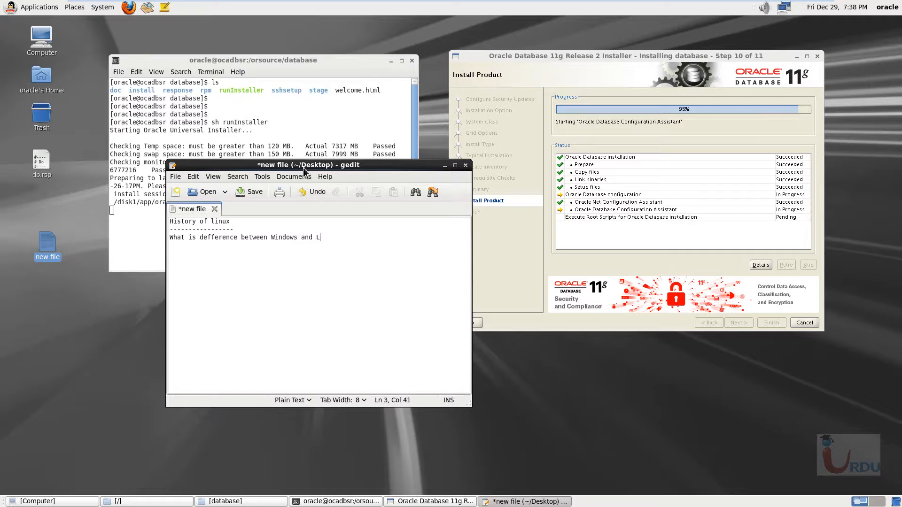
type(" Linux OS.")
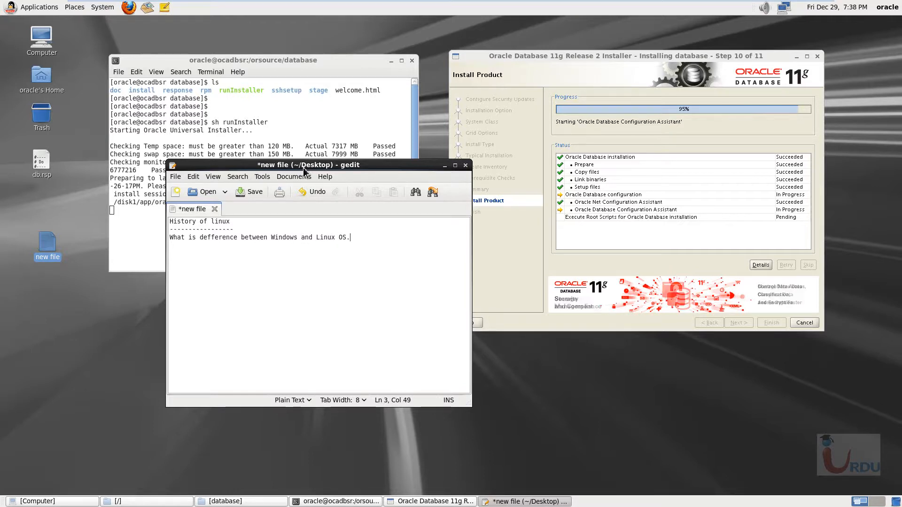
key("Return")
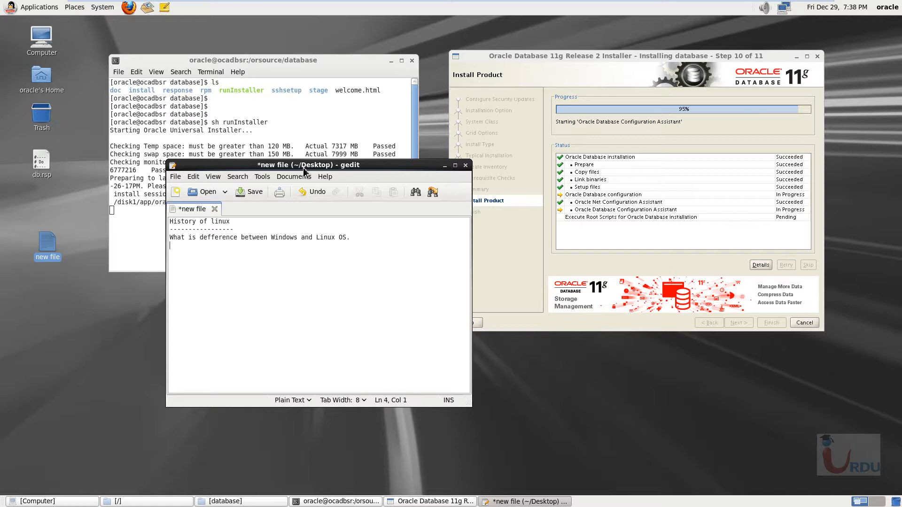
type("---------------------------------------------------")
key("Return")
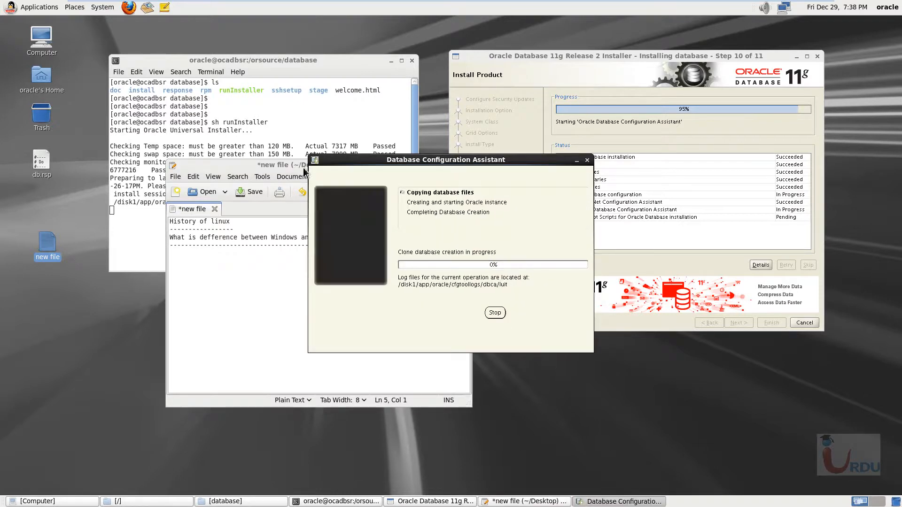
- Move the Database Configuration Assistant window off the notes and add the topic "How linux work/how windows work" with a dashed separator
left_click_drag(441, 160, 696, 172)
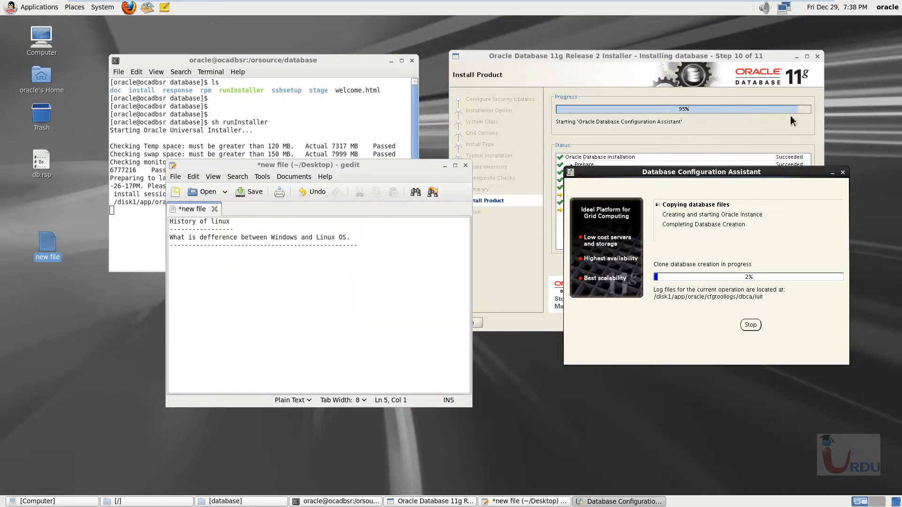
left_click(257, 286)
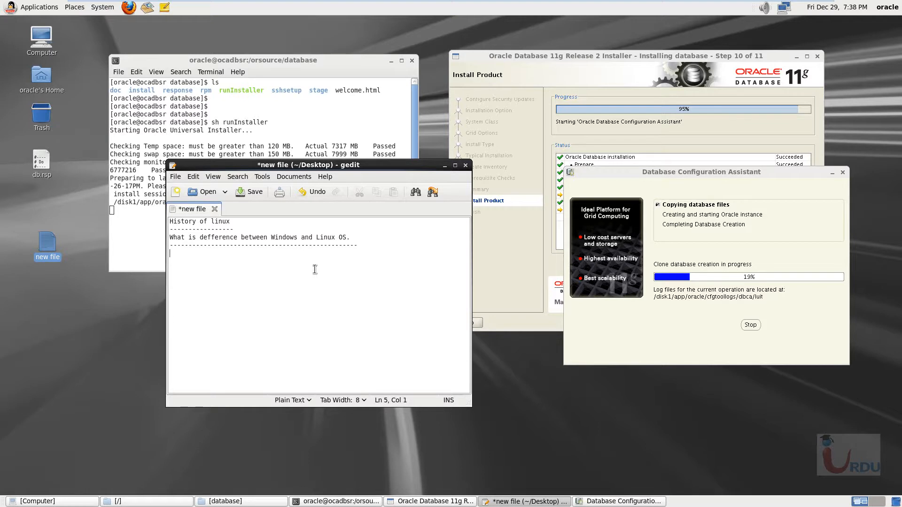
type("How linux work/ ")
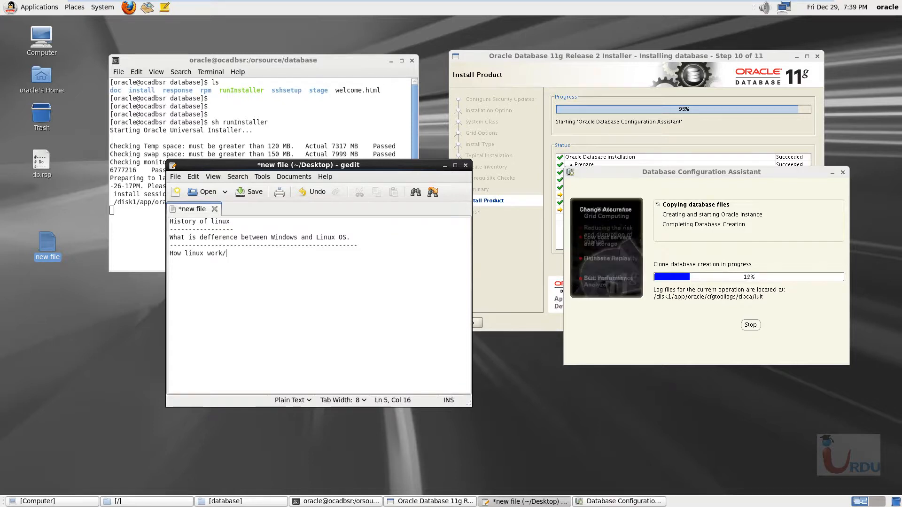
type("how wind")
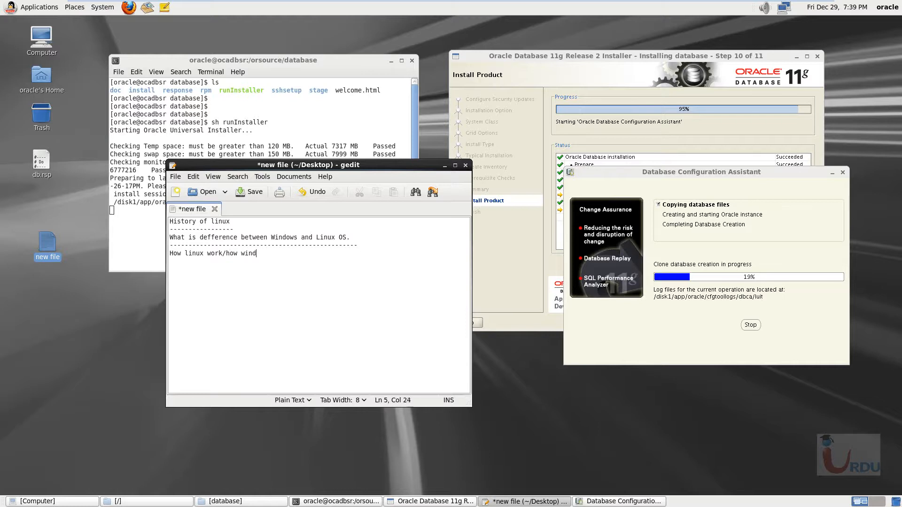
type("ows work")
key("Return")
type("-------------------------------------------------")
key("Return")
key("Return")
key("Return")
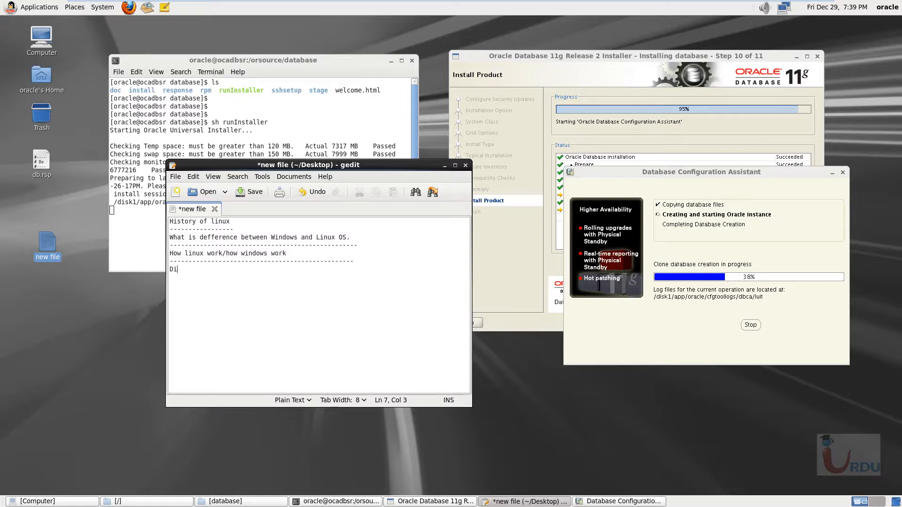
- Add the topic "File system" to the notes followed by a dashed separator line
type("File systen")
key("BackSpace")
type("m")
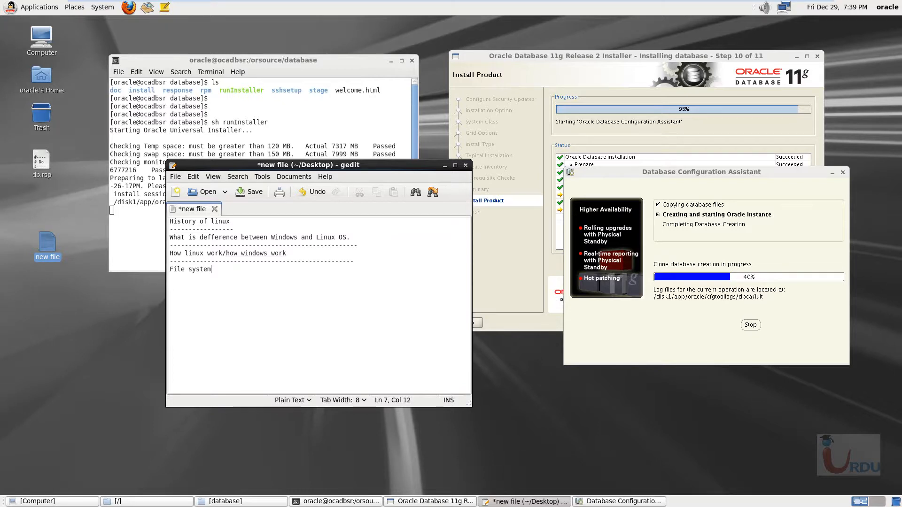
type(">")
key("Return")
key("BackSpace")
key("BackSpace")
key("Return")
type("--------------------------------------------")
key("Return")
- Add the topic "Directory structure" to the notes followed by a dashed separator line
type("Directio")
type("y structure")
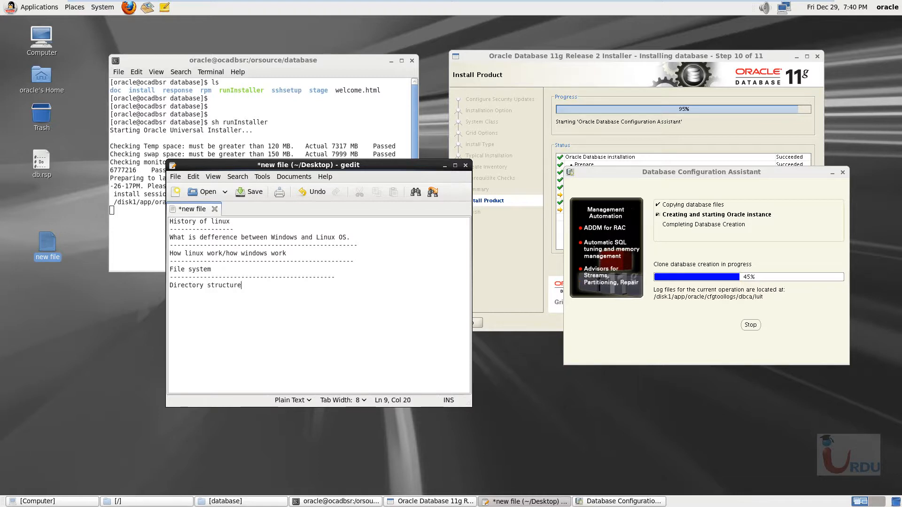
key("Return")
type("-----------------------------------------------")
key("Return")
- Add the topic "Installation" beneath the last separator in the notes
type("Installat")
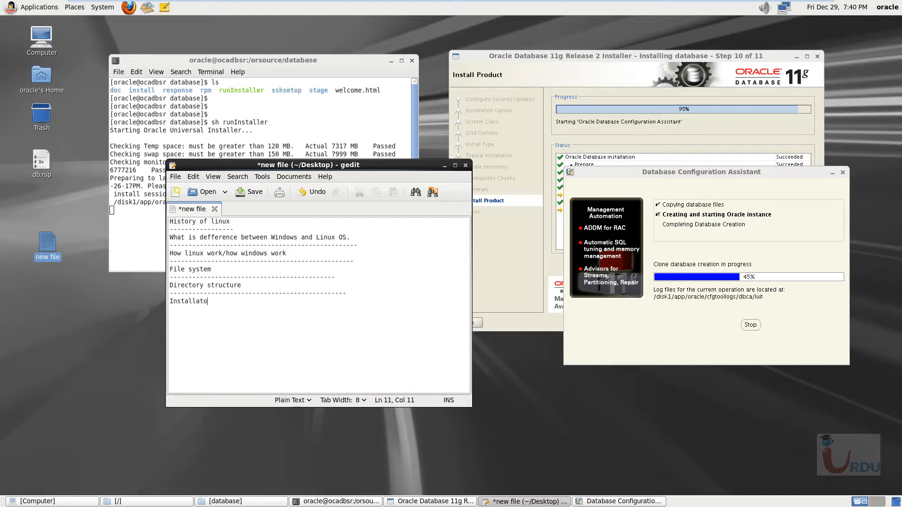
type("o")
type("on")
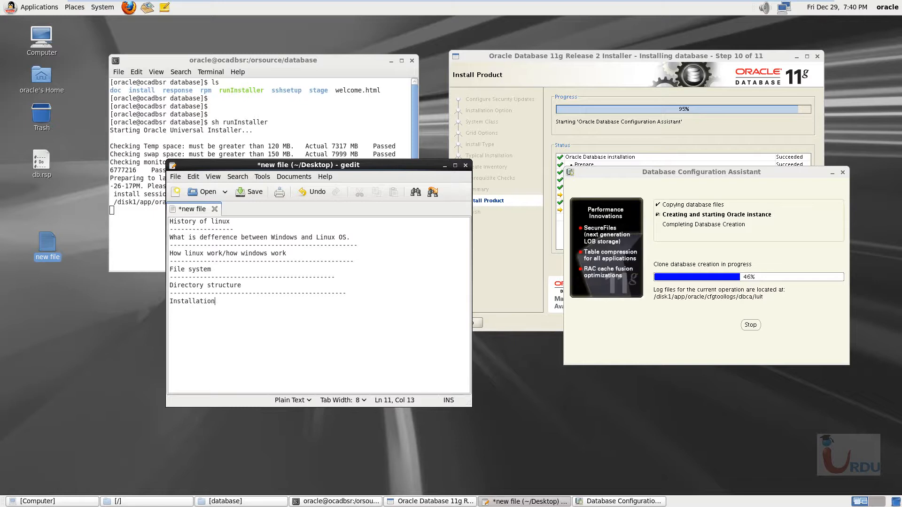
type(" ---------------------------------------------")
- Add a dashed separator line beneath the topic "Installation" in the notes
key("Return")
- Add the topic "Directory creation/removal/update/copy/search/" beneath the separator under "Installation"
type("Directory creation/removal")
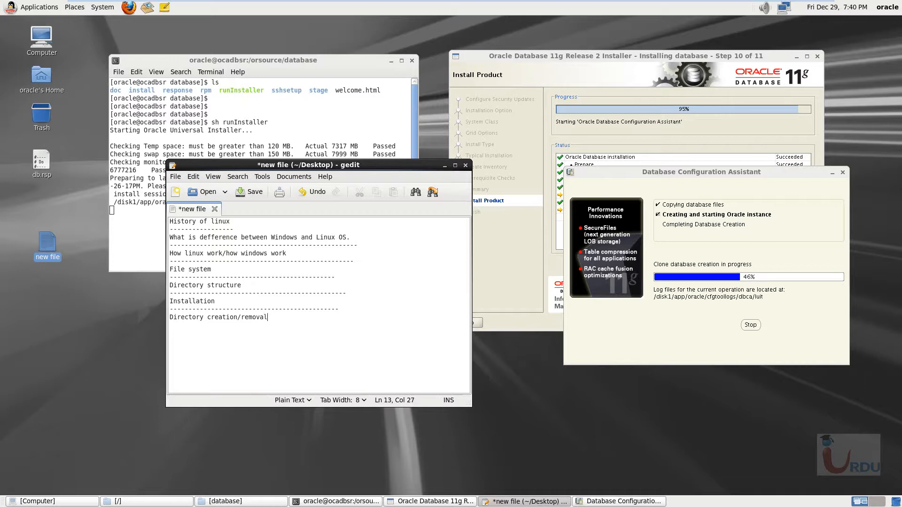
type(".")
type("/up")
type("date/ci")
key("BackSpace")
type("opy/search")
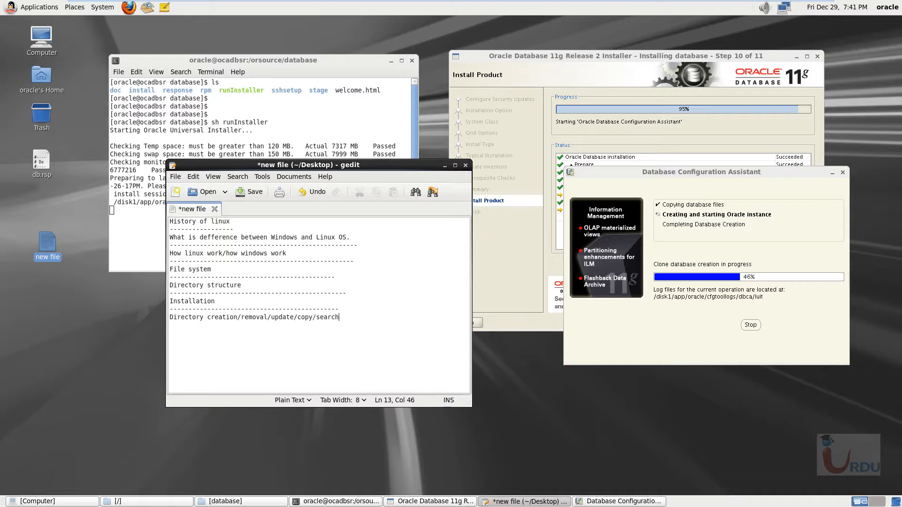
type("/")
- Underline the directory creation topic with a dashed separator and start a new line
key("Return")
type("-------------------------------------------")
left_click(205, 319)
left_click(355, 319)
type("--")
key("Return")
- Add the topic "User and Groups" to the notes followed by a dashed separator line
type("Permissions")
key("BackSpace")
key("BackSpace")
key("BackSpace")
key("BackSpace")
key("BackSpace")
key("BackSpace")
key("BackSpace")
key("BackSpace")
key("BackSpace")
key("BackSpace")
key("BackSpace")
type("User and Groups-Permissions")
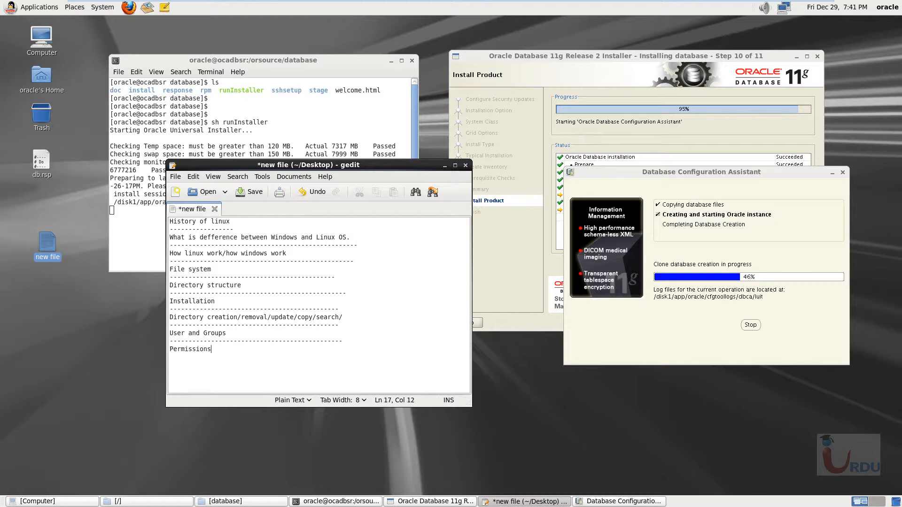
type("---------------------------------------------Update")
- Add the topic "Support" to the notes followed by a dashed separator line
key("BackSpace")
key("BackSpace")
key("BackSpace")
key("BackSpace")
key("BackSpace")
key("BackSpace")
type("Support")
key("Return")
type("--------------------")
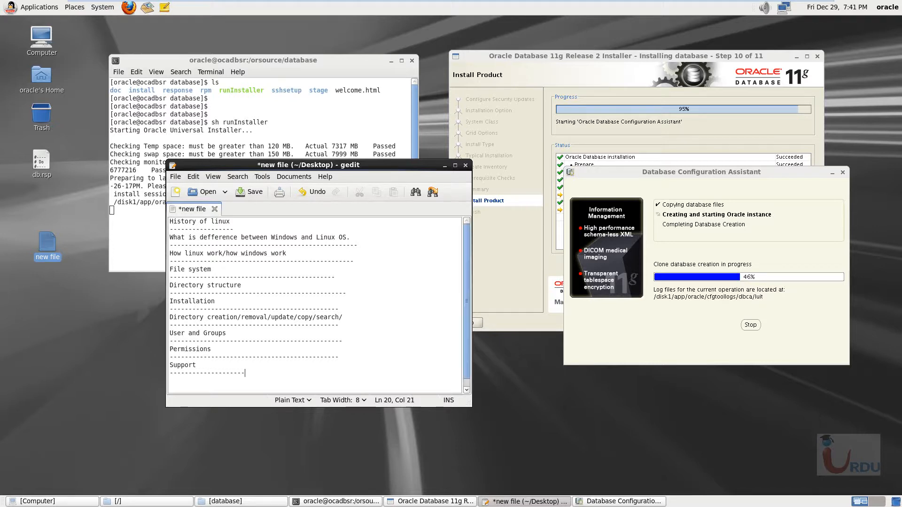
type("------------------------")
key("Return")
- Open a new terminal from the desktop and display the calendar with the cal command
right_click(18, 335)
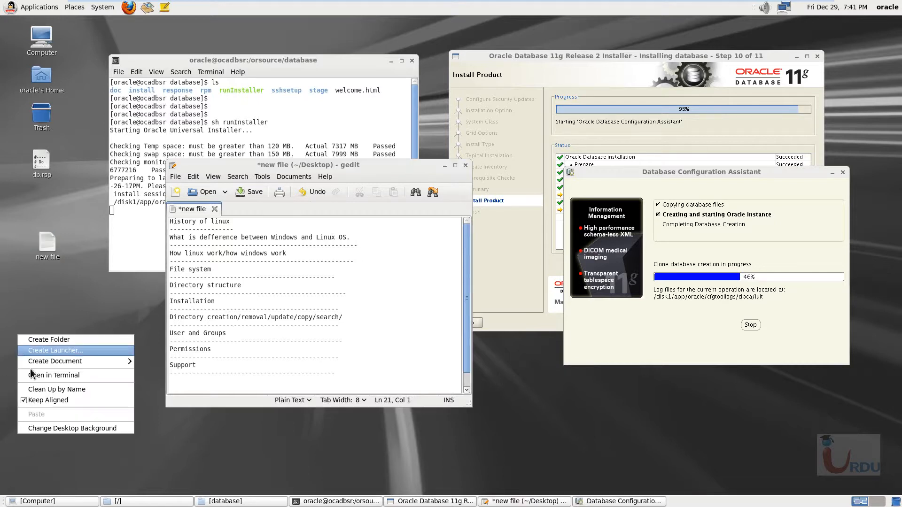
left_click(41, 379)
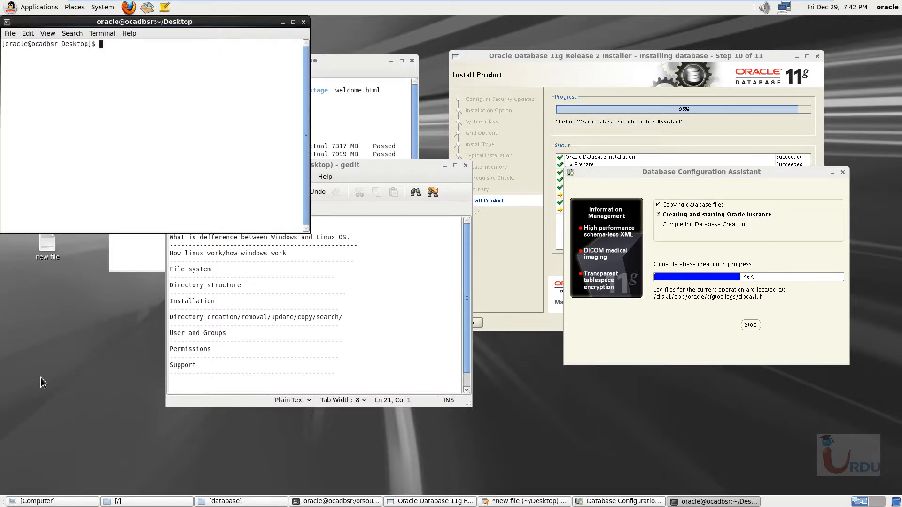
type("cal")
key("Return")
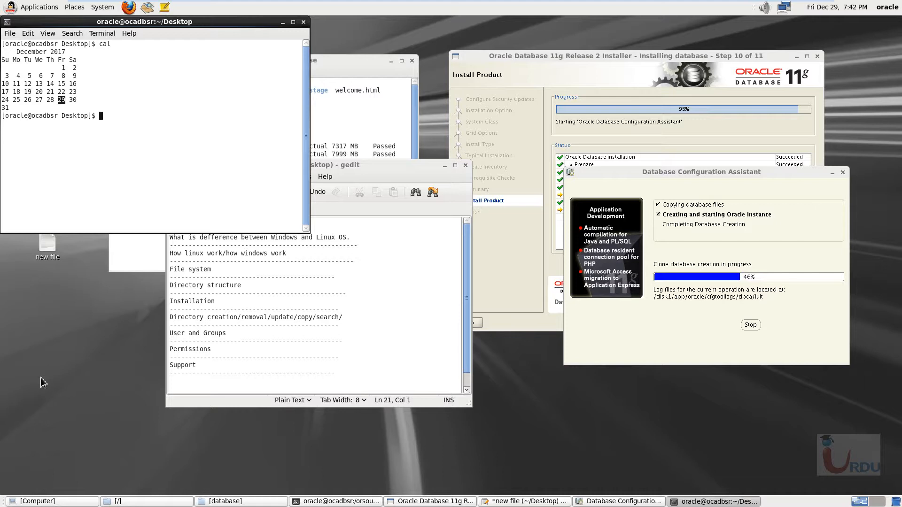
- Run the chmod command without arguments, followed by "ls man", in the new terminal
type("chmod")
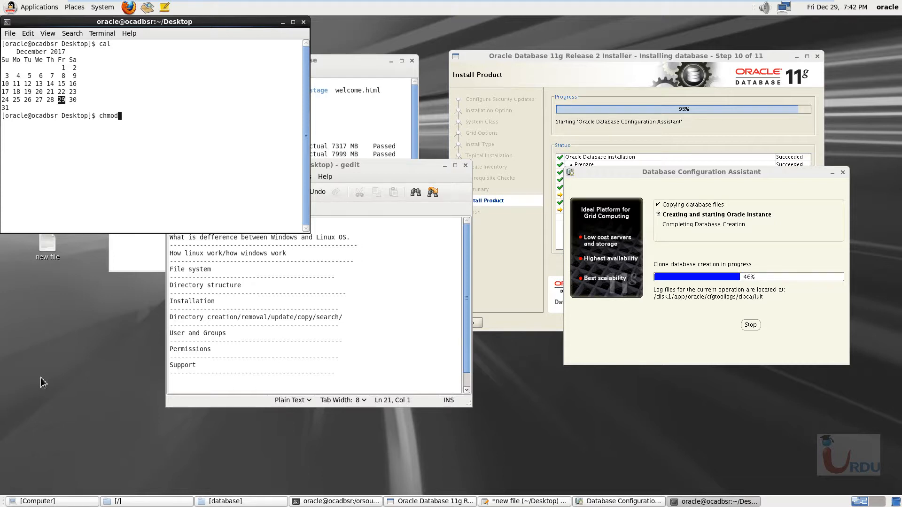
key("Return")
type("ls ")
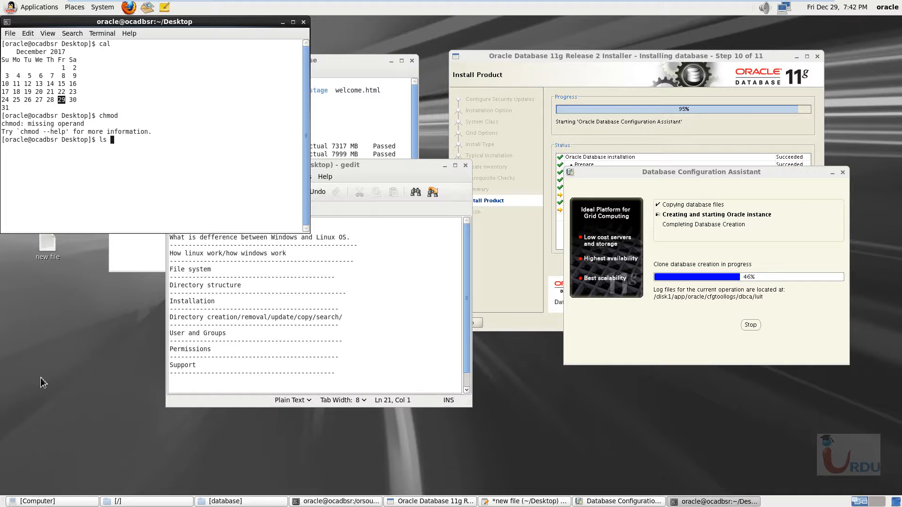
type("man")
key("Return")
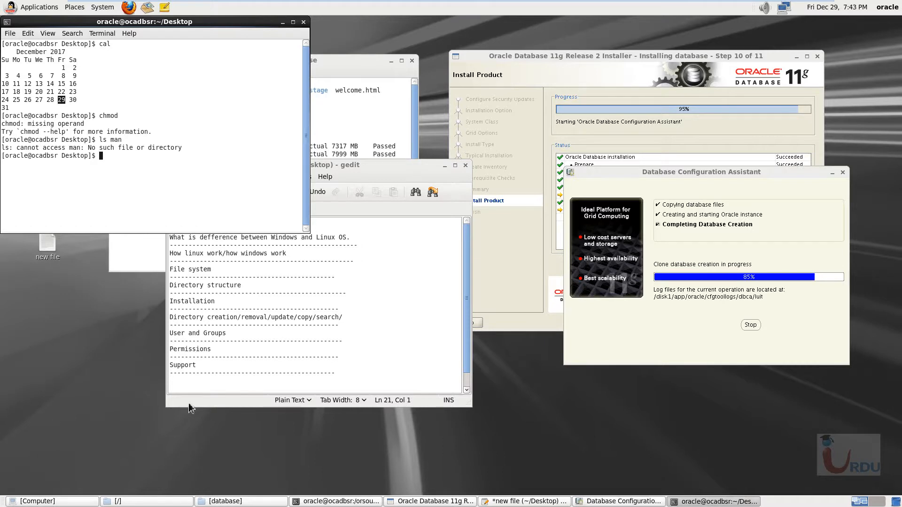
- Return to the notes and add the topic "fdisk" with a dashed separator beneath "Support"
left_click(194, 389)
key("BackSpace")
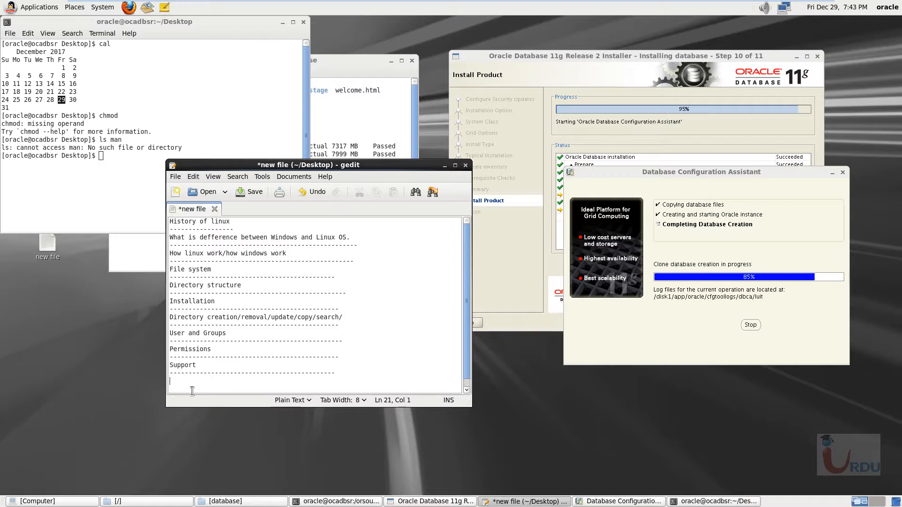
type("fdisk")
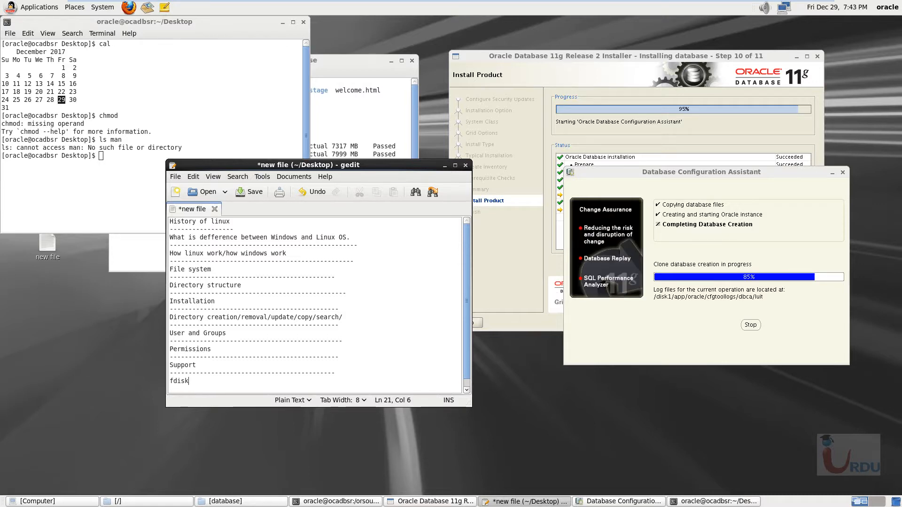
key("Return")
type("--------------------------------------------")
- Extend the fdisk topic line with "LVM, KVM, FTP, SAMBA,"
key("Up")
type(", LVM, KVM, FTP,")
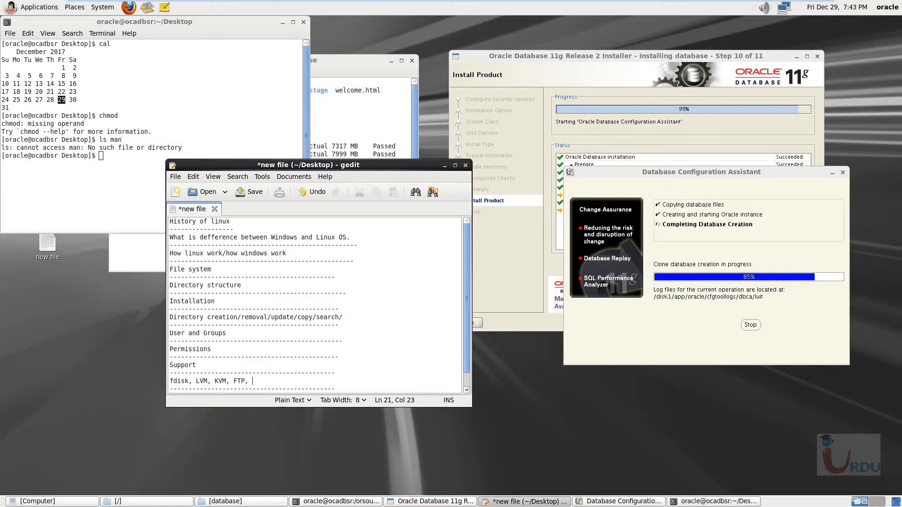
type(" SAMBA,")
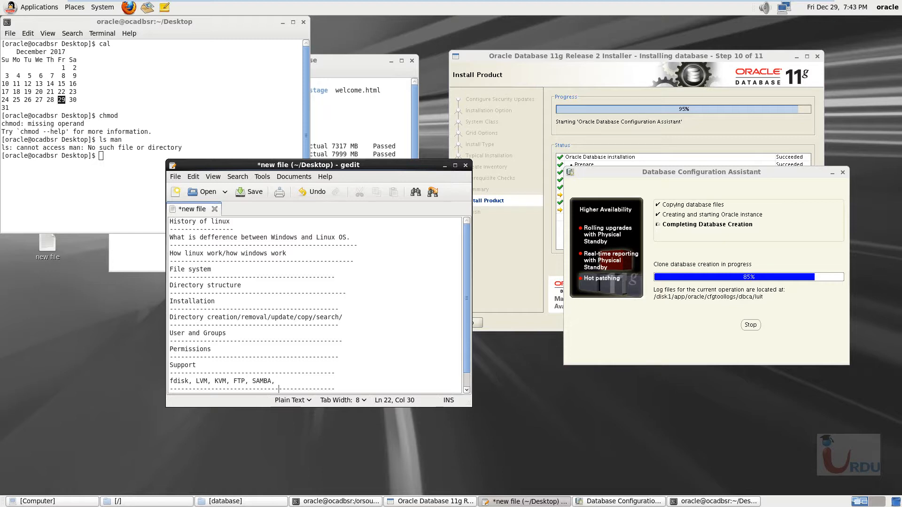
- Add the topic "Firewall\ Selinux" on a new line beneath the last separator
key("Right")
key("Right")
key("Right")
key("Return")
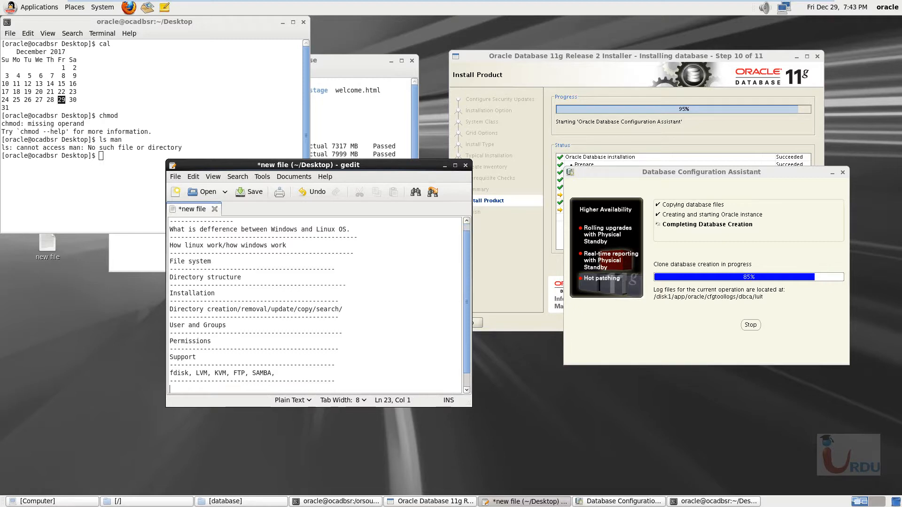
type("Firewall\\ Selinux")
- Make the new terminal window narrower and taller, and enlarge the gedit window so all notes fit
left_click_drag(277, 104, 283, 124)
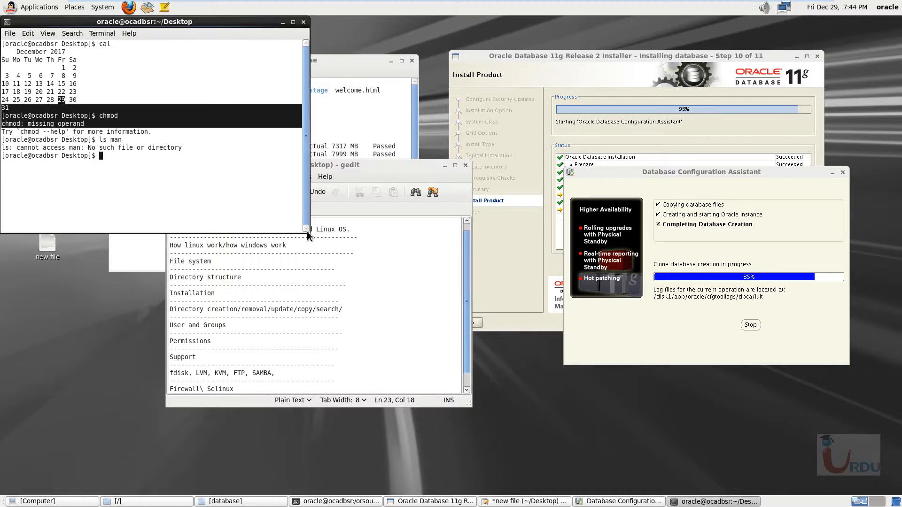
left_click_drag(305, 230, 295, 265)
left_click(362, 396)
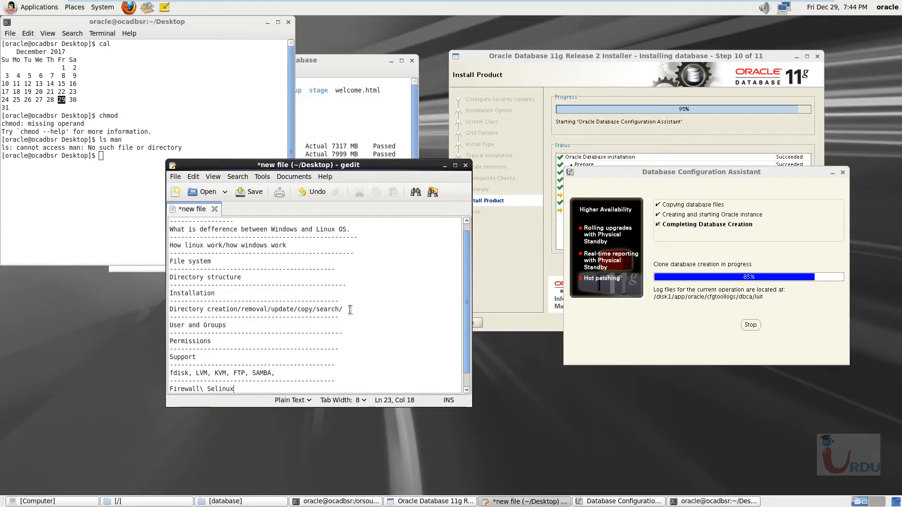
scroll(350, 310, "down", 1)
left_click_drag(464, 403, 571, 471)
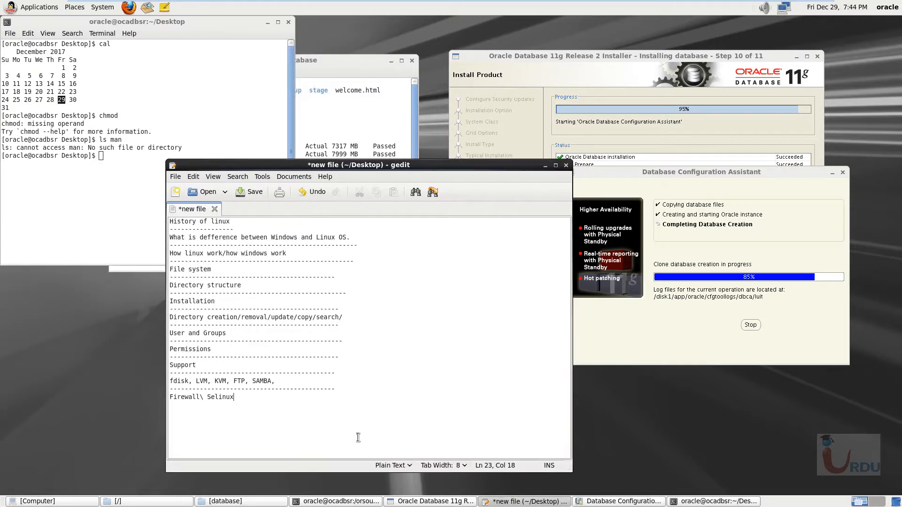
- Change the firewall topic to "Firewall\iptables" and add a dashed separator beneath it
key("BackSpace")
key("BackSpace")
key("BackSpace")
key("BackSpace")
key("BackSpace")
key("BackSpace")
key("BackSpace")
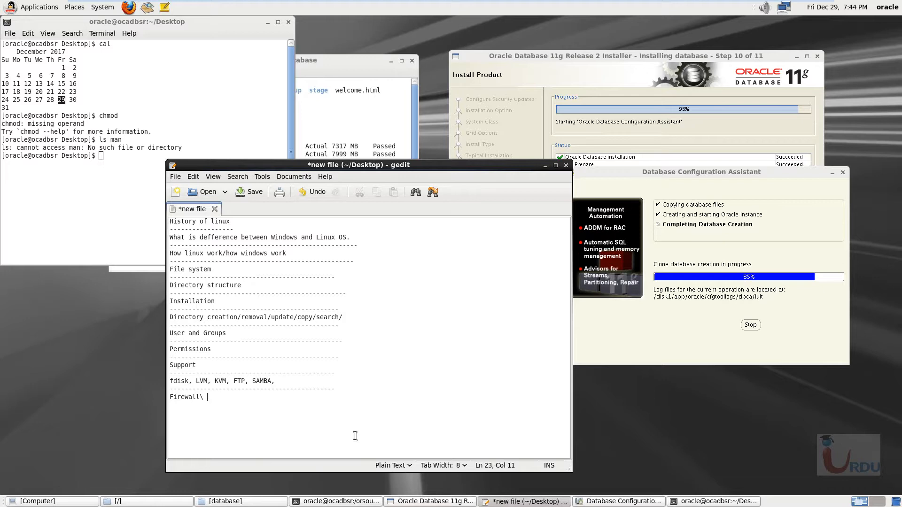
type("ip")
type("tables")
type("-------------------------------")
key("Return")
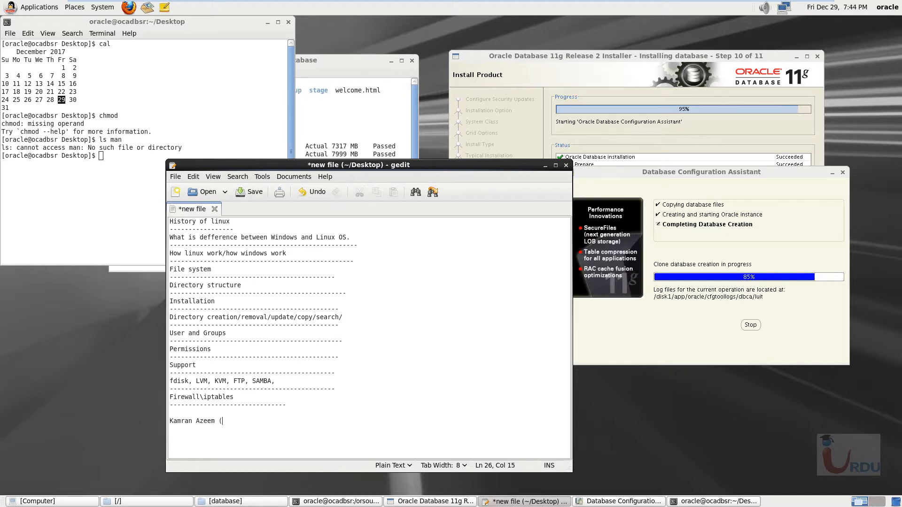
- Append "linux cbts" to the trainer's name line and add a dashed separator beneath it
key("Up")
key("Left")
key("Right")
key("Left")
key("Left")
key("Left")
key("Left")
key("Left")
key("Left")
key("Left")
key("Right")
key("Right")
key("Right")
key("Right")
type("linux cbts")
key("Return")
type("--------------------")
key("Return")
- Add the entry "embracing linux" to the notes with a dashed separator beneath it
type("embracing linux")
key("Return")
type("------------------------")
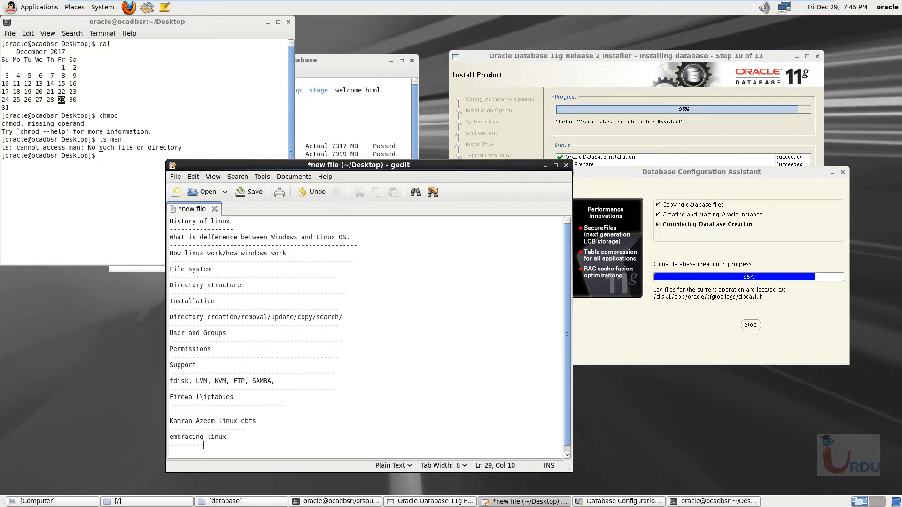
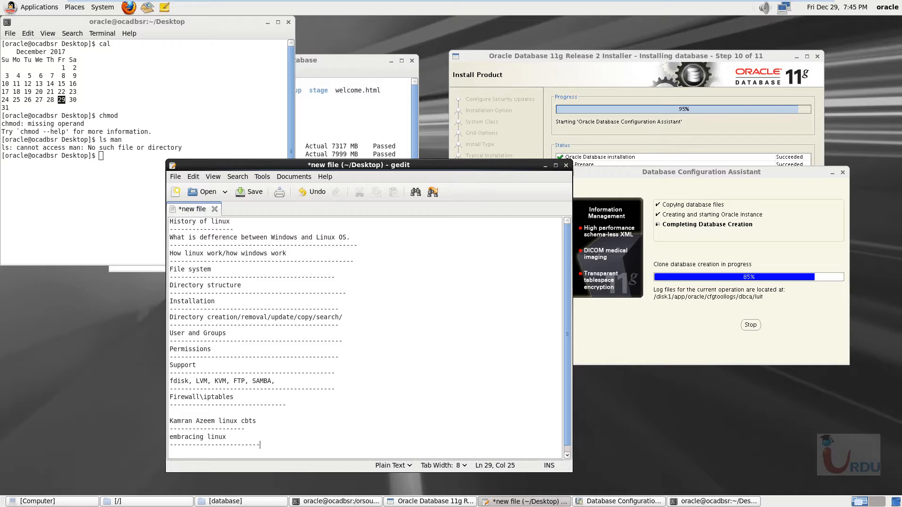
- Add the entry "whats new in RHEL 7." on a new line beneath the last separator in the notes
key("Return")
key("Return")
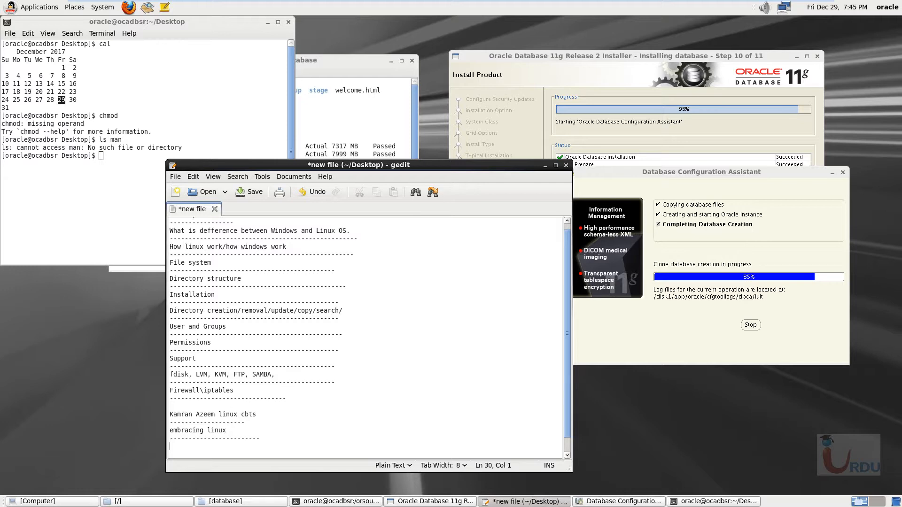
type("whats")
type(" new in linux ")
type("7")
key("BackSpace")
key("BackSpace")
key("BackSpace")
key("BackSpace")
key("BackSpace")
key("BackSpace")
key("BackSpace")
type("RHEL 7.")
- Move the notes and installer windows apart and bring the Database Configuration Assistant to the front
left_click_drag(427, 170, 294, 114)
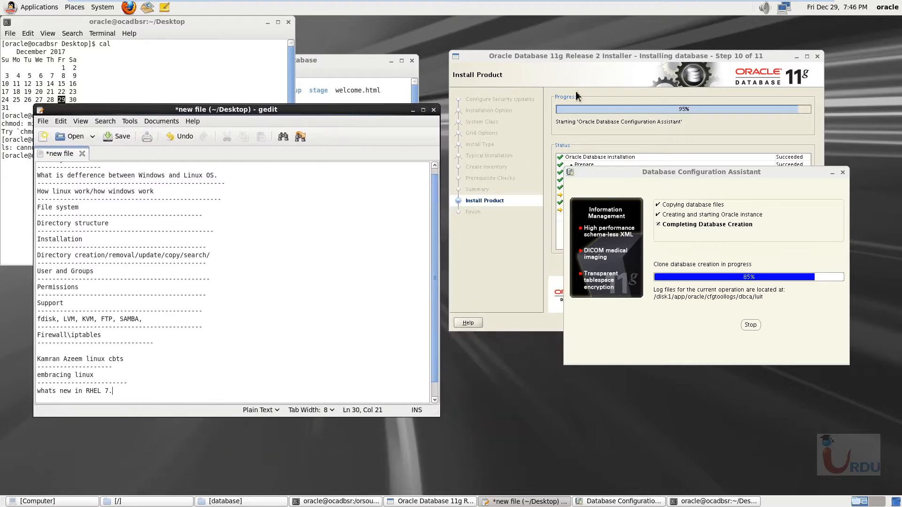
left_click_drag(590, 60, 634, 47)
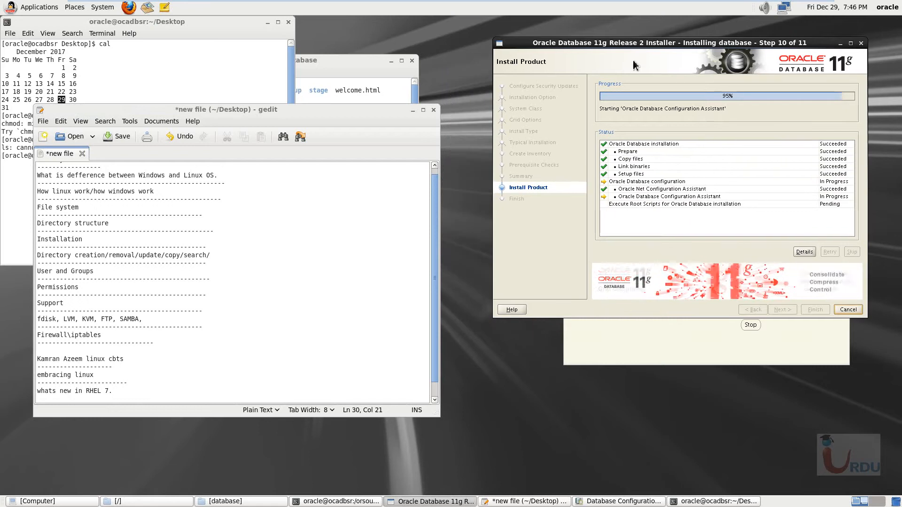
left_click(631, 340)
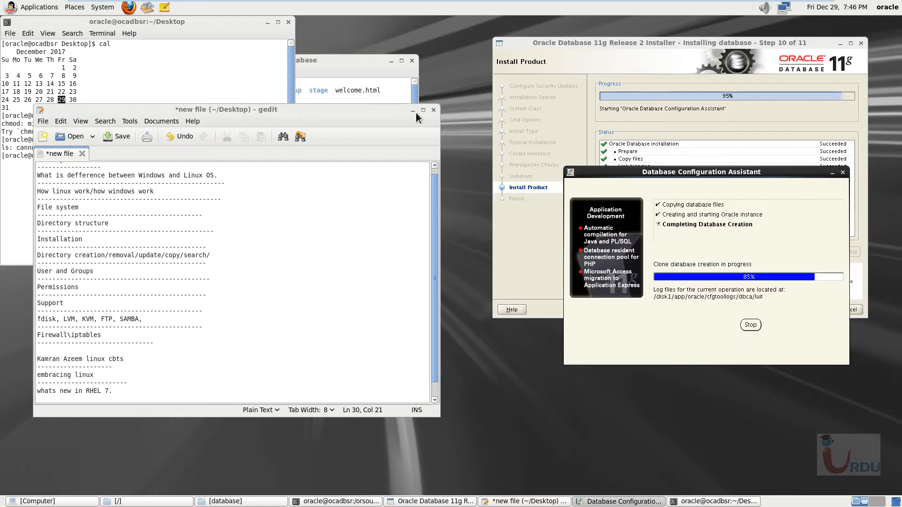
- Add a dashed separator below the RHEL 7 entry in the notes, leaving a blank line between
left_click(172, 375)
scroll(250, 362, "down", 1)
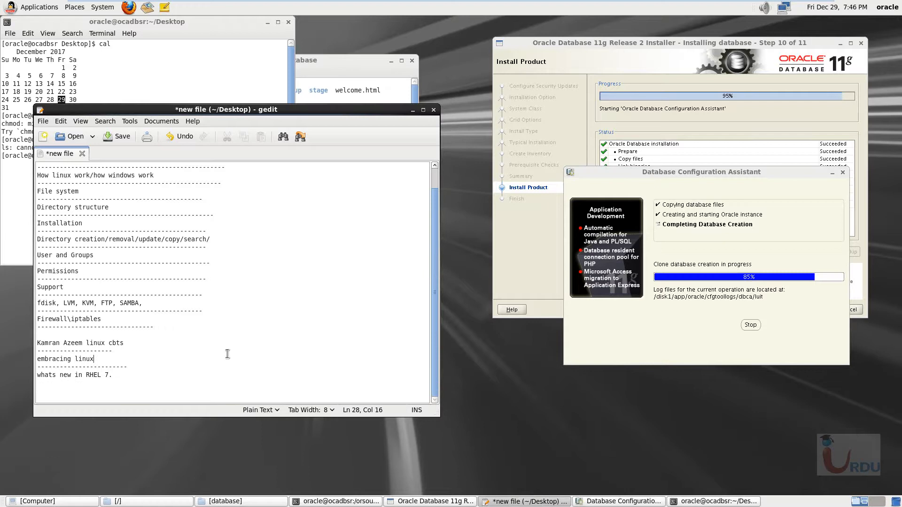
left_click(169, 394)
type("---------------")
- Insert the topic "Boot Loader/Grub." on a new line beneath the separator of the Firewall\iptables topic
left_click_drag(152, 328, 206, 366)
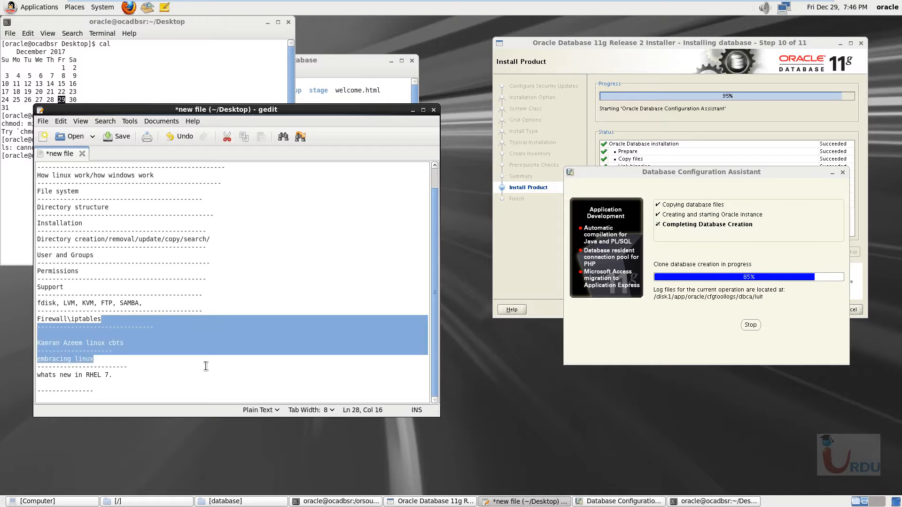
left_click(207, 329)
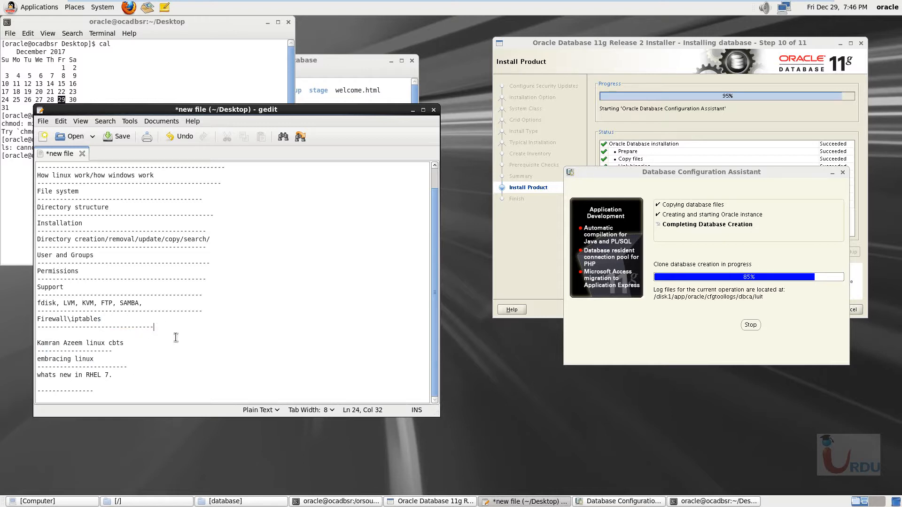
key("Return")
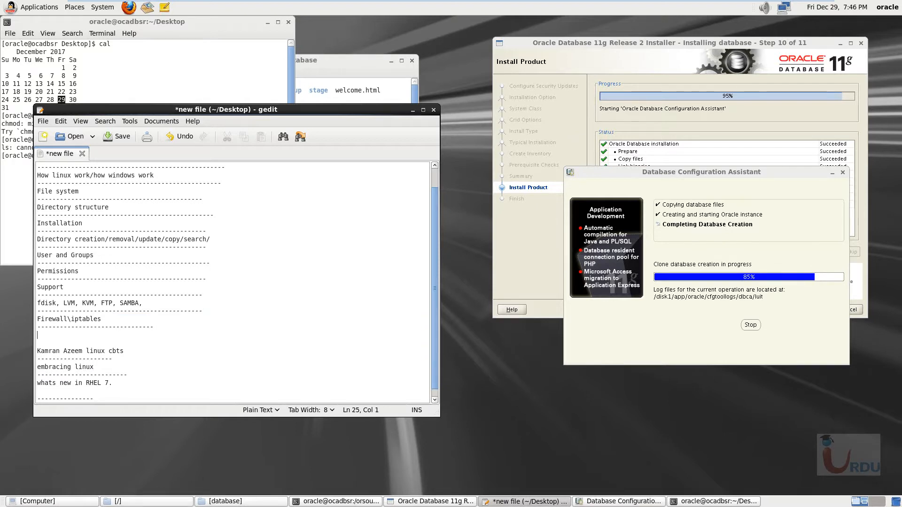
type("Boot Loader/Grub.")
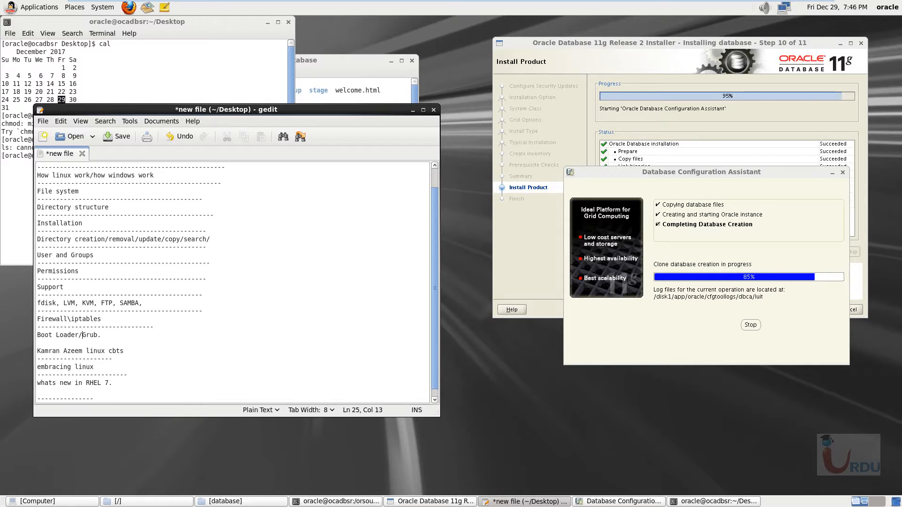
- Add the line "RHCSA---" beneath the last separator at the end of the notes
left_click(214, 245)
scroll(258, 273, "down", 1)
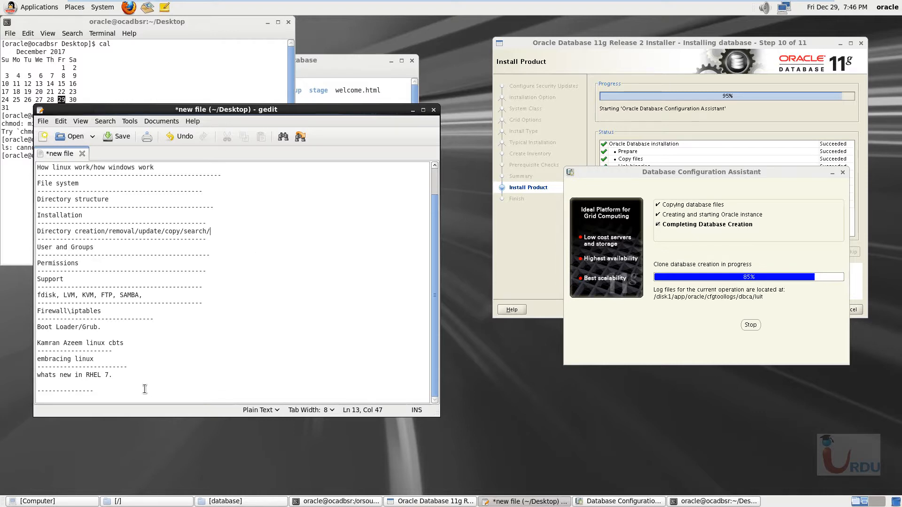
left_click_drag(144, 392, 152, 383)
left_click(104, 399)
type("RHCSA (")
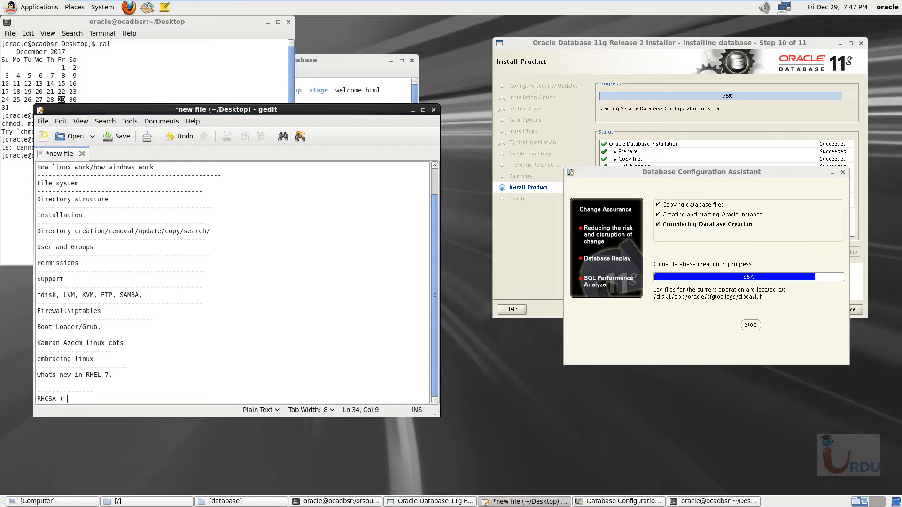
type("/etc")
type("---")
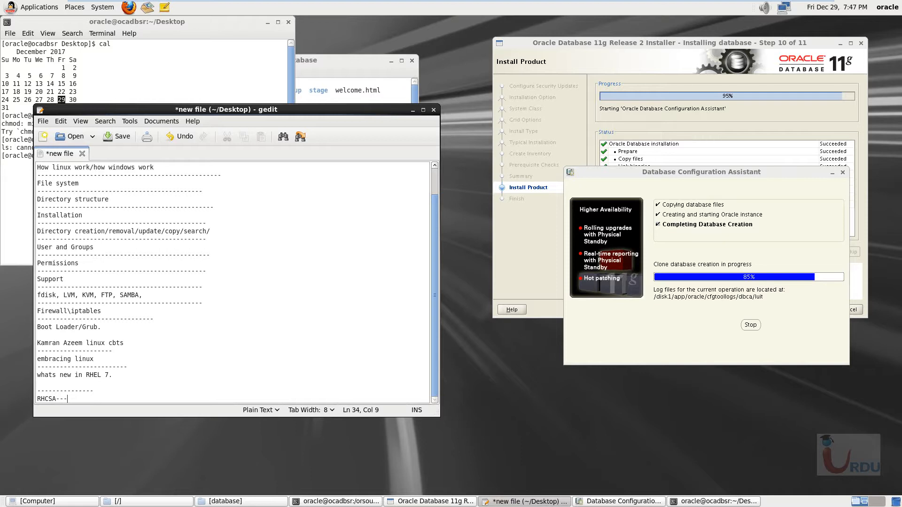
- Minimize the notes window and close the terminal that shows the calendar and chmod output
left_click(413, 110)
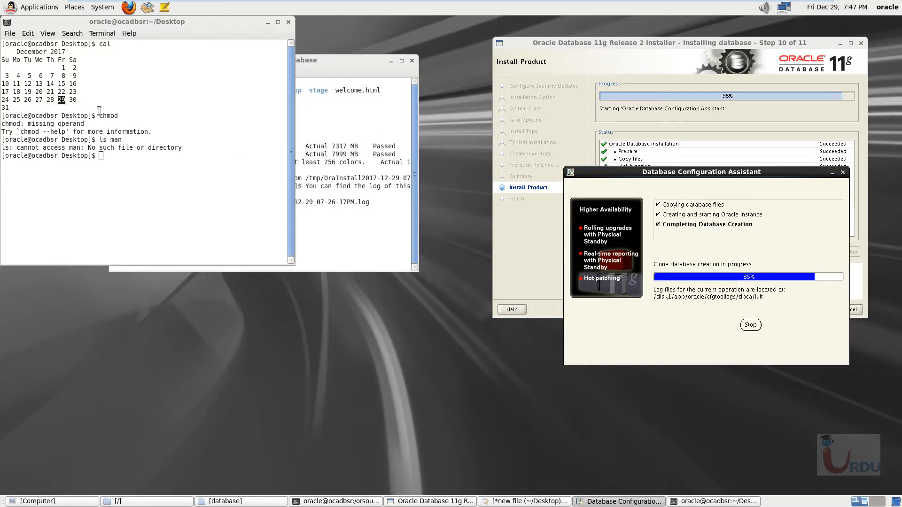
left_click_drag(94, 23, 198, 166)
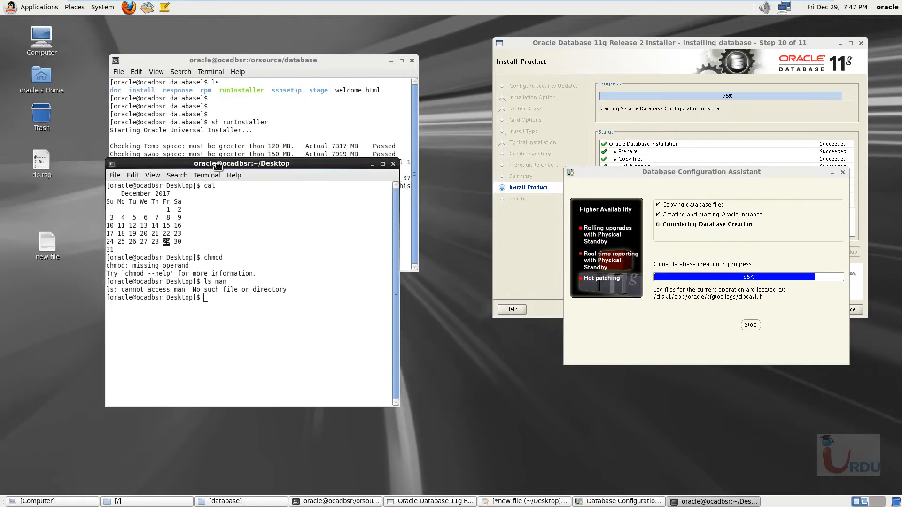
left_click(392, 164)
- Minimize the runInstaller terminal and move the Database Configuration Assistant beside the installer window
left_click(606, 502)
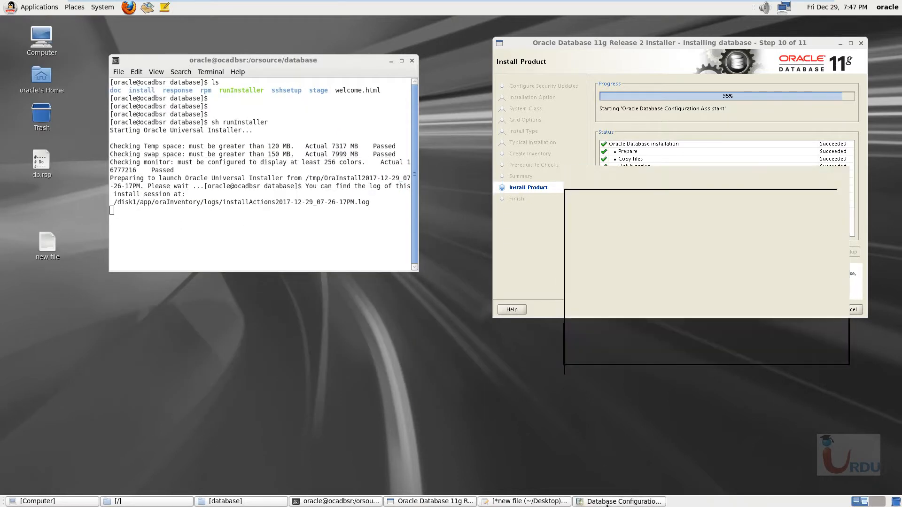
left_click(607, 502)
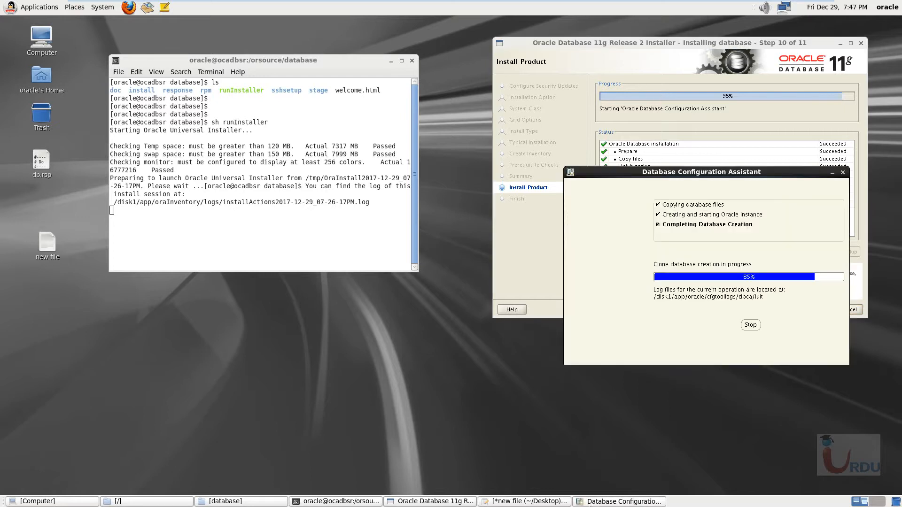
left_click_drag(699, 176, 517, 106)
left_click(343, 69)
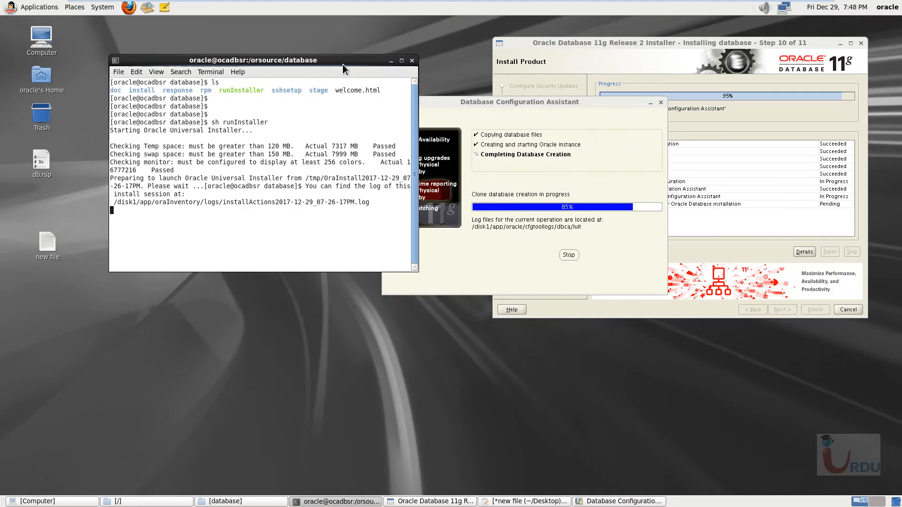
left_click(391, 61)
left_click_drag(424, 102, 248, 47)
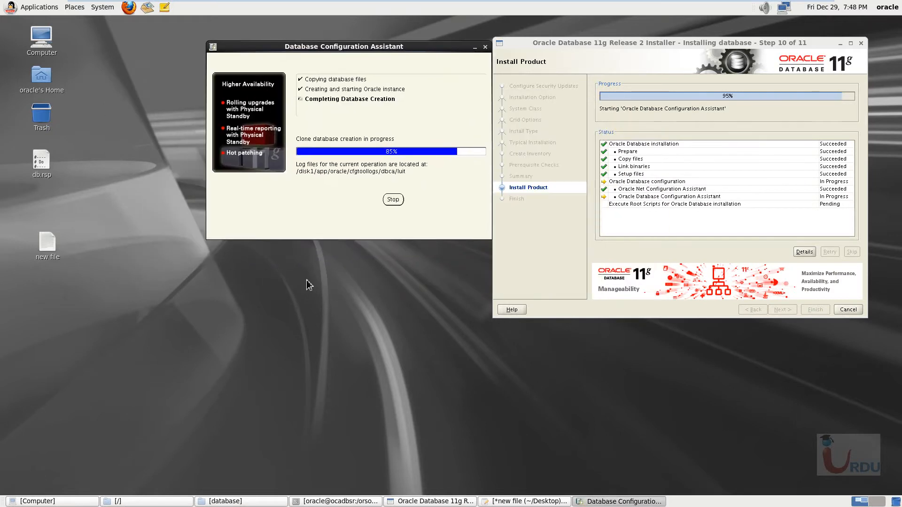
- Restore the runInstaller terminal and place it directly below the Database Configuration Assistant window
left_click(438, 501)
left_click(335, 501)
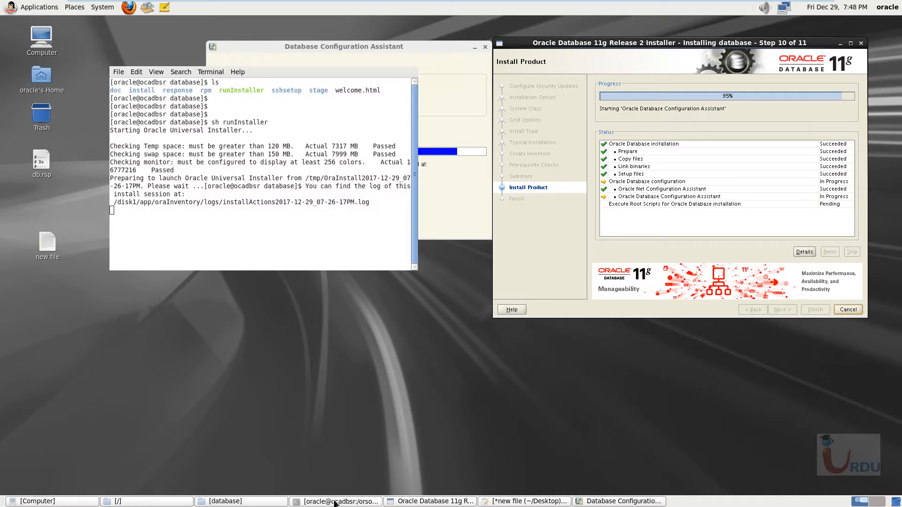
mouse_move(319, 66)
left_mouse_down()
mouse_move(341, 198)
mouse_move(379, 257)
mouse_move(393, 201)
mouse_move(397, 255)
left_mouse_up()
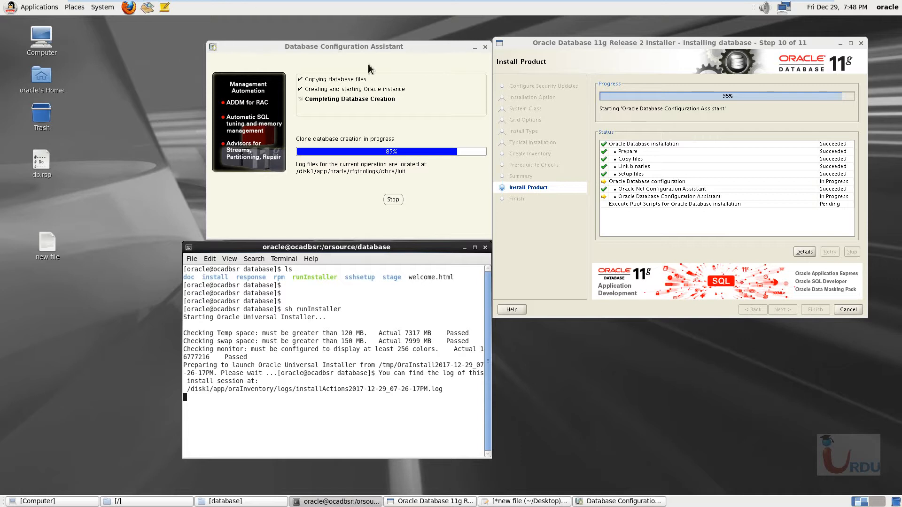
left_click_drag(382, 45, 385, 41)
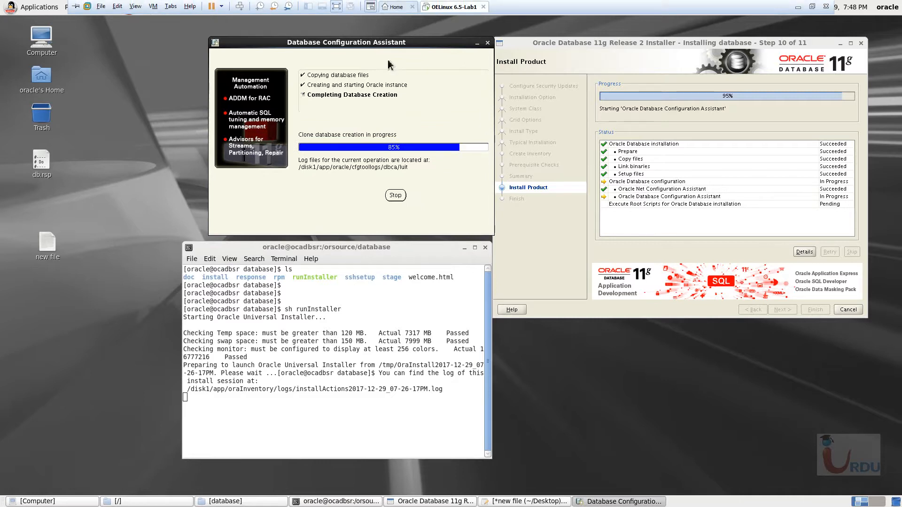
left_click_drag(404, 46, 401, 45)
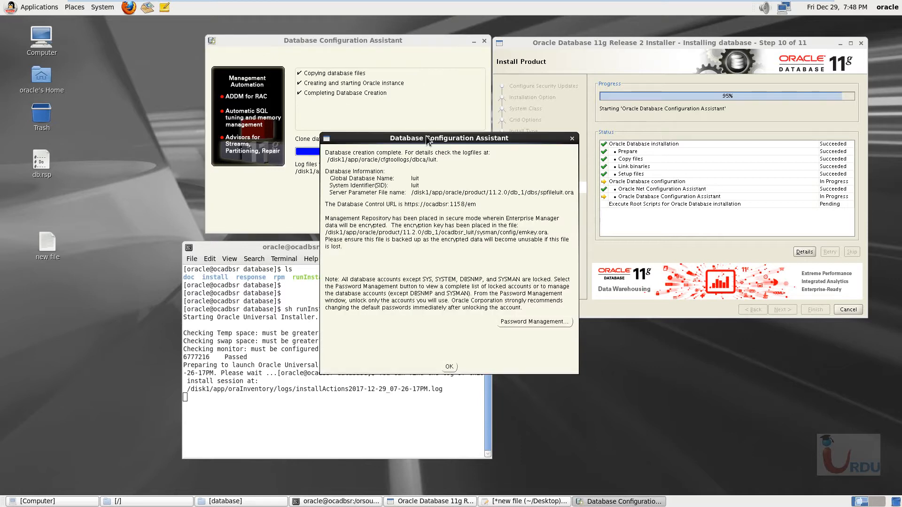
left_click_drag(425, 138, 437, 117)
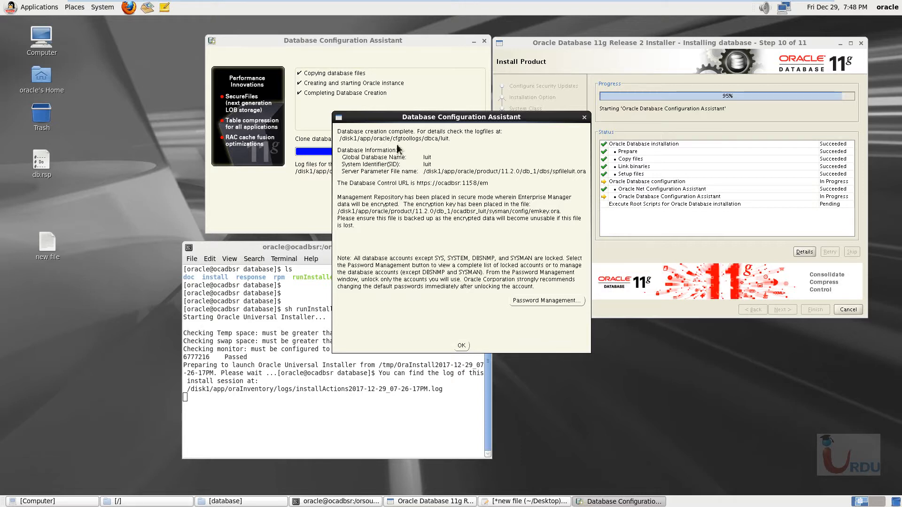
left_click_drag(410, 118, 404, 112)
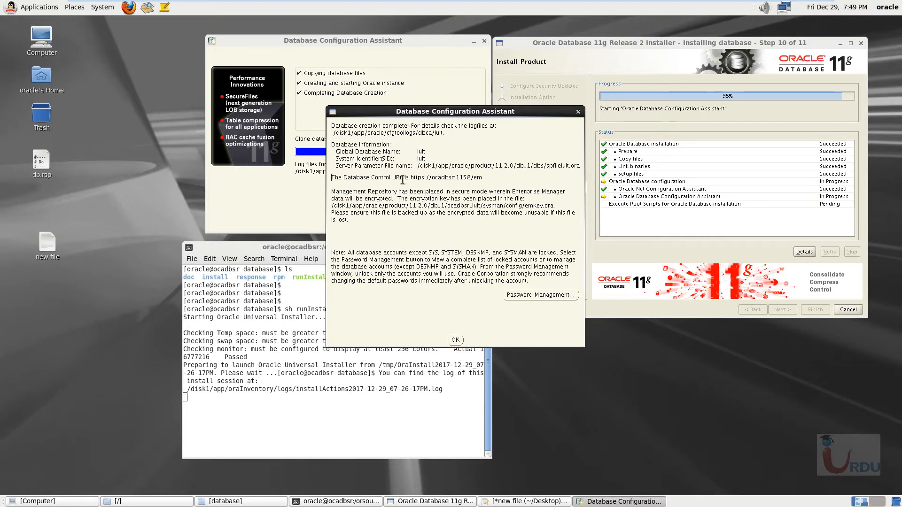
left_click_drag(486, 177, 410, 179)
key("ctrl+c")
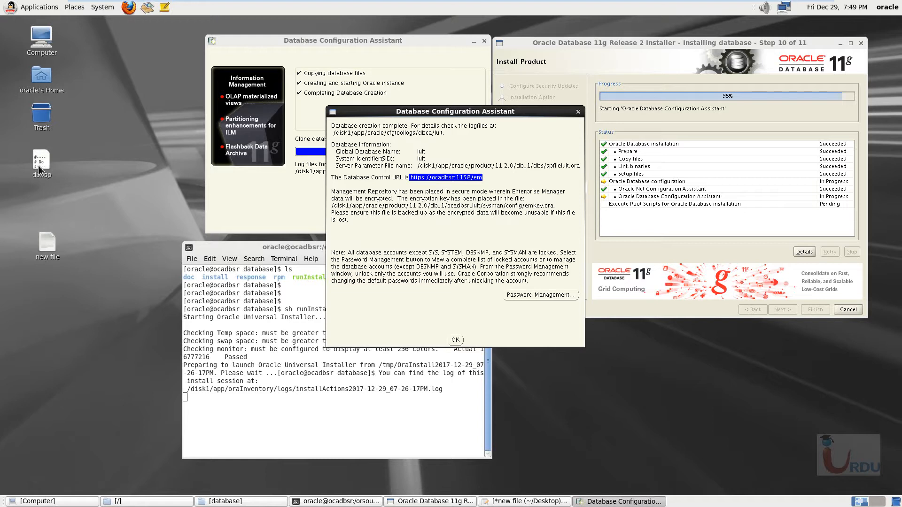
- Bring the "new file" notes back up and close them without saving the changes
left_click(47, 247)
double_click(52, 249)
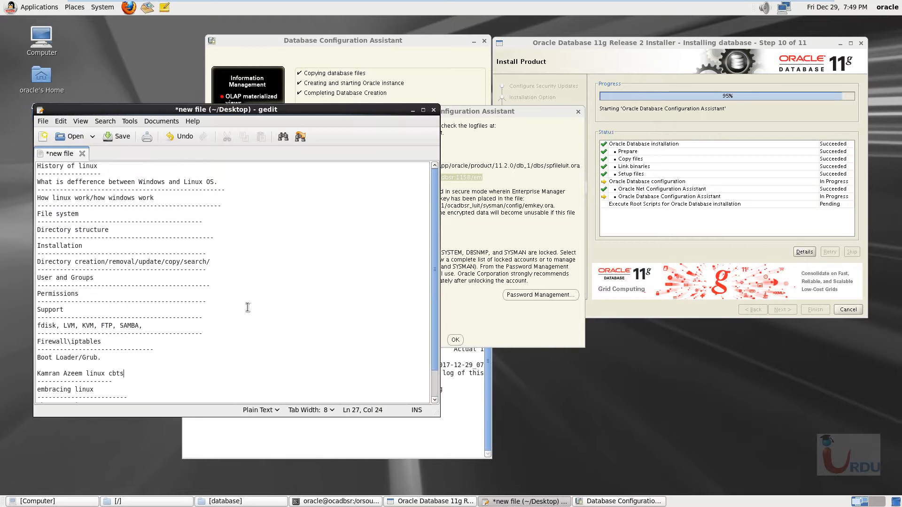
left_click_drag(38, 167, 136, 313)
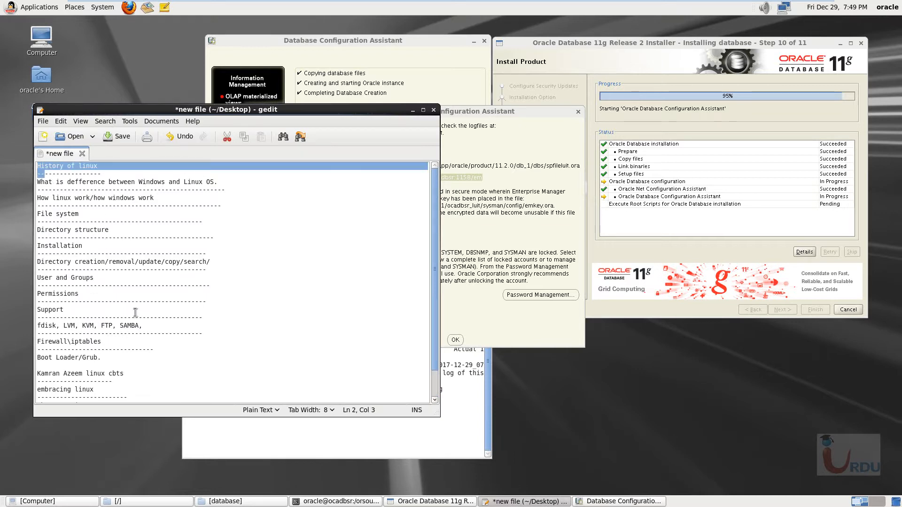
left_click(434, 111)
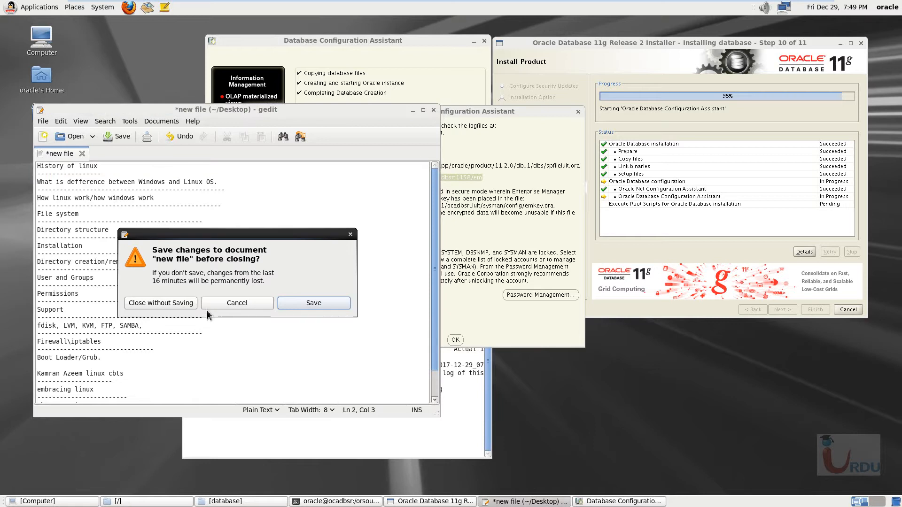
left_click(170, 305)
left_click(115, 246)
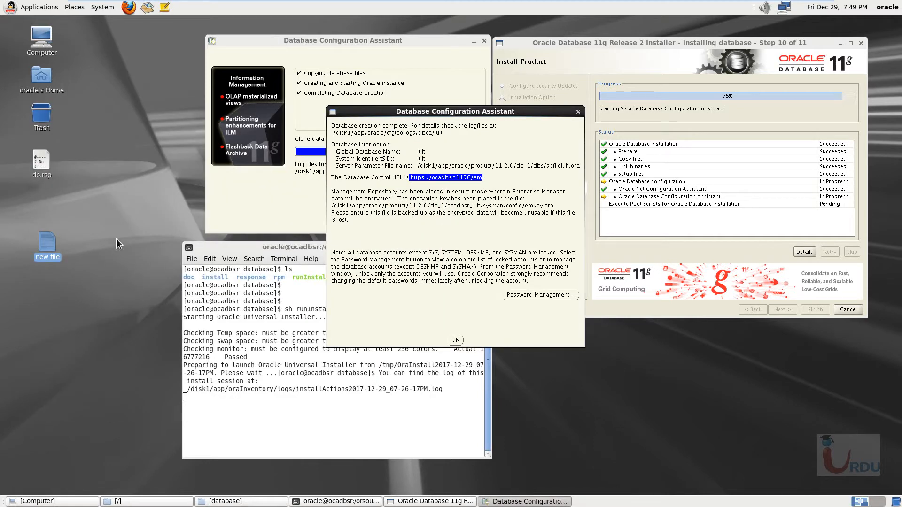
double_click(46, 248)
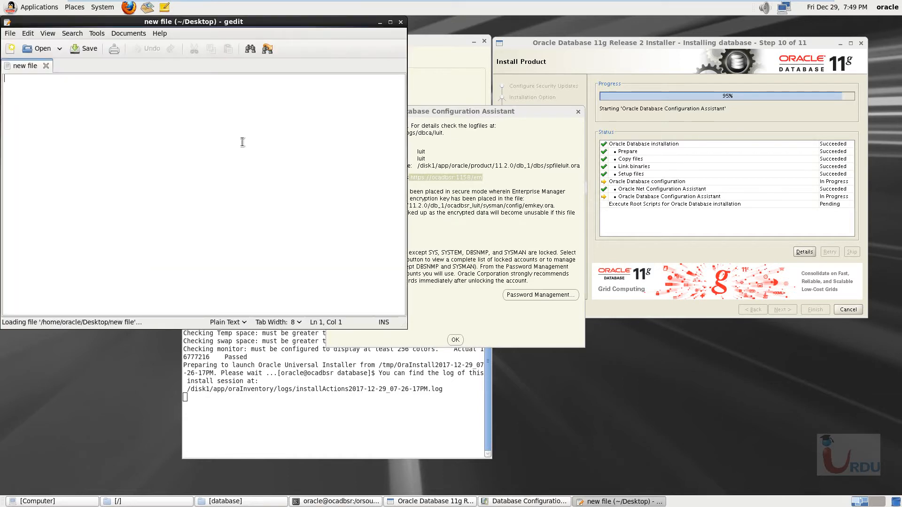
right_click(67, 142)
left_click(44, 107)
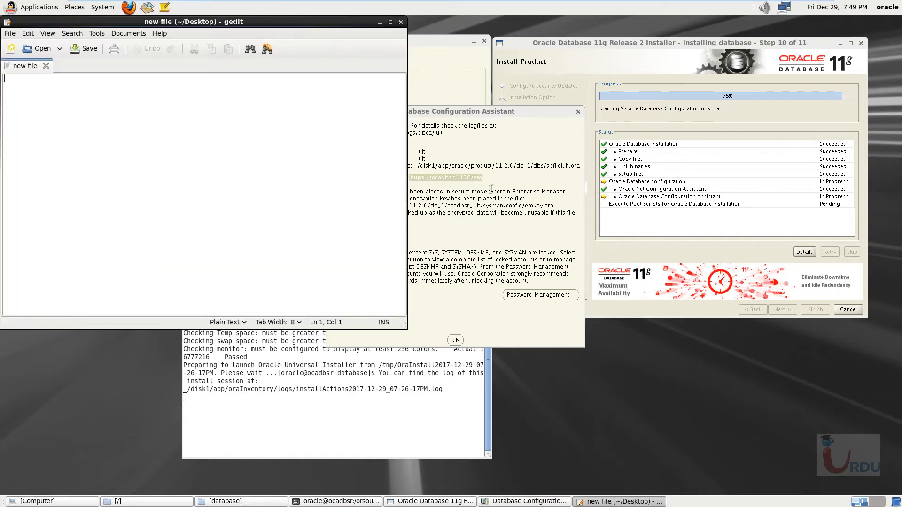
right_click(475, 178)
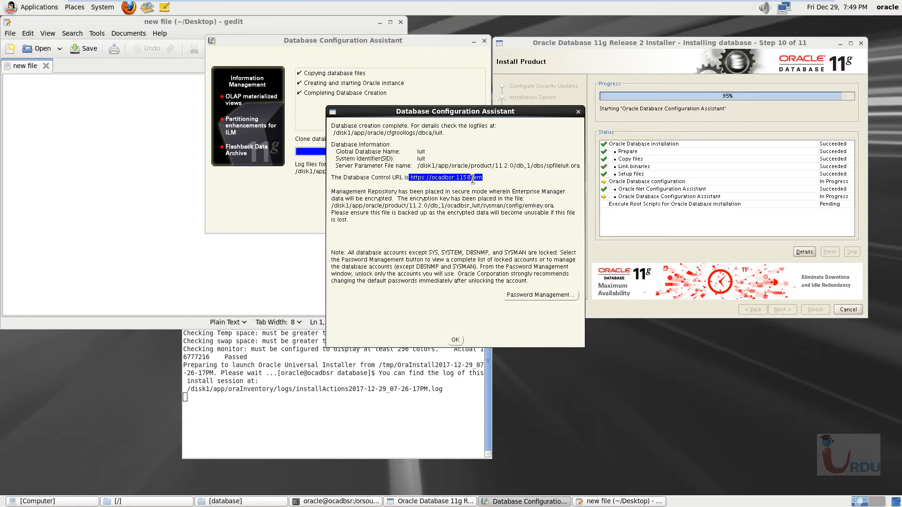
left_click(51, 161)
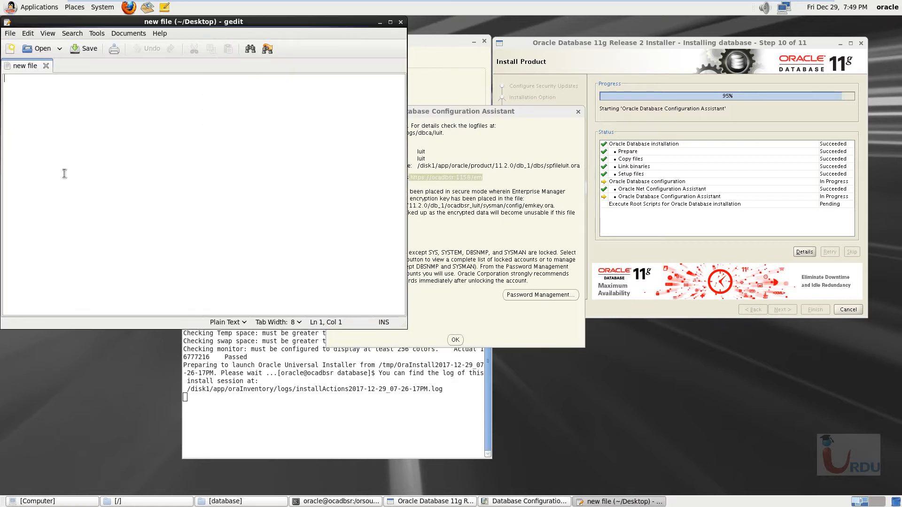
key("ctrl+v")
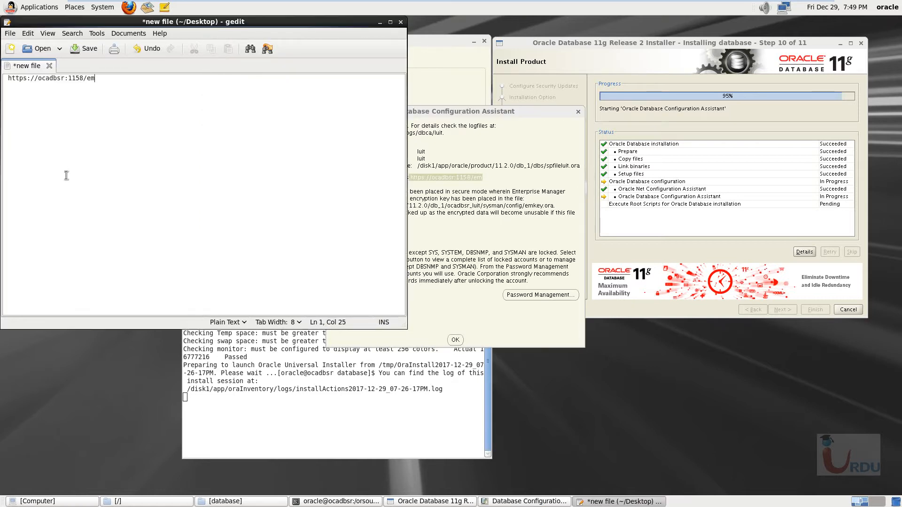
left_click(87, 56)
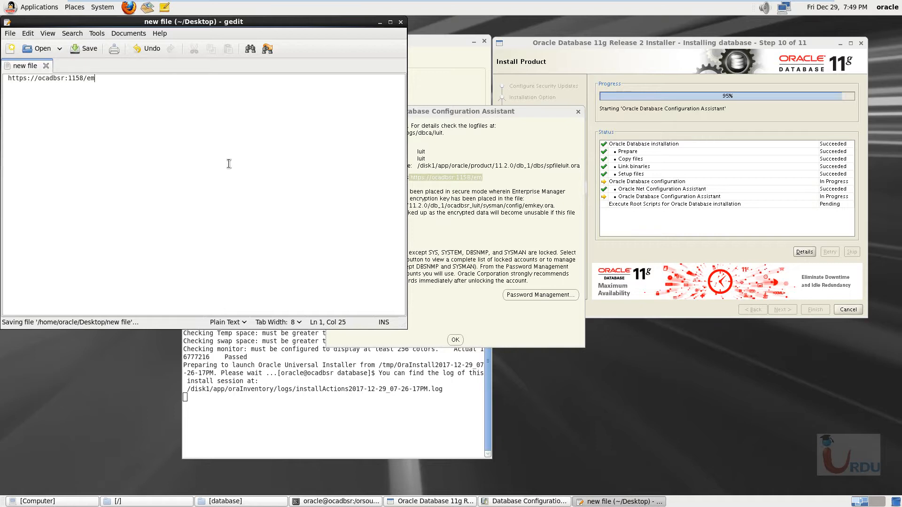
- Open Password Management from the database creation summary and enter and confirm new passwords for the SYS and SYSTEM accounts
left_click(552, 297)
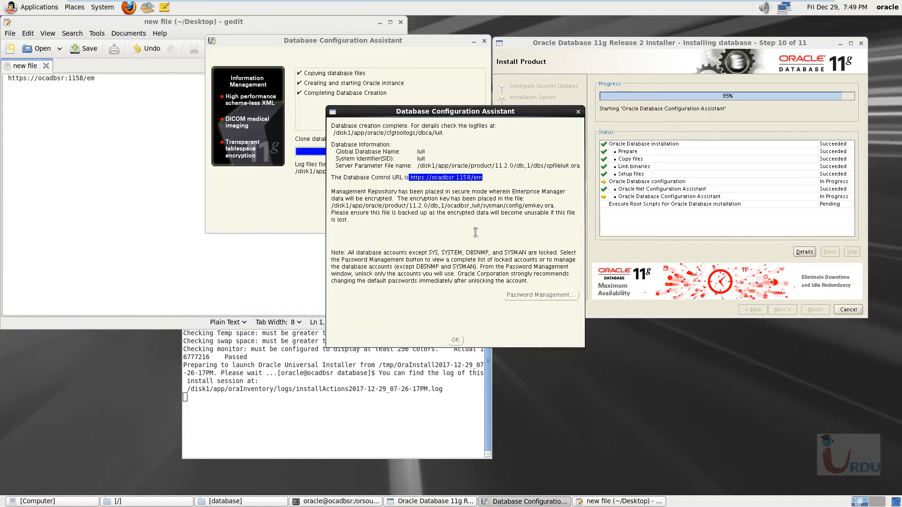
left_click(512, 295)
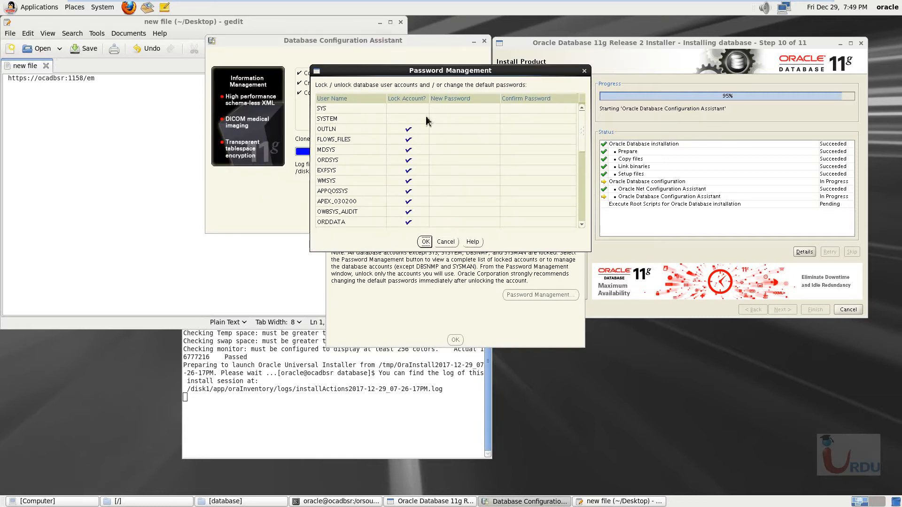
left_click(455, 109)
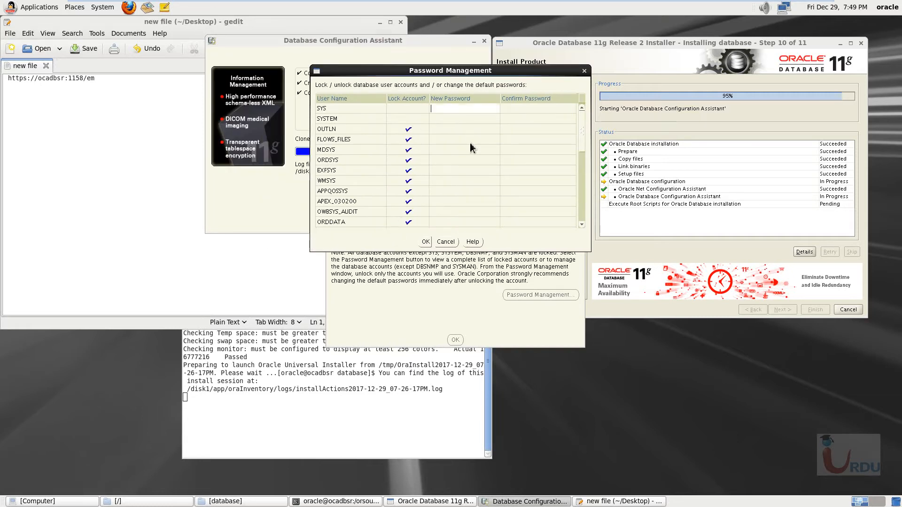
type("ora")
left_click(530, 109)
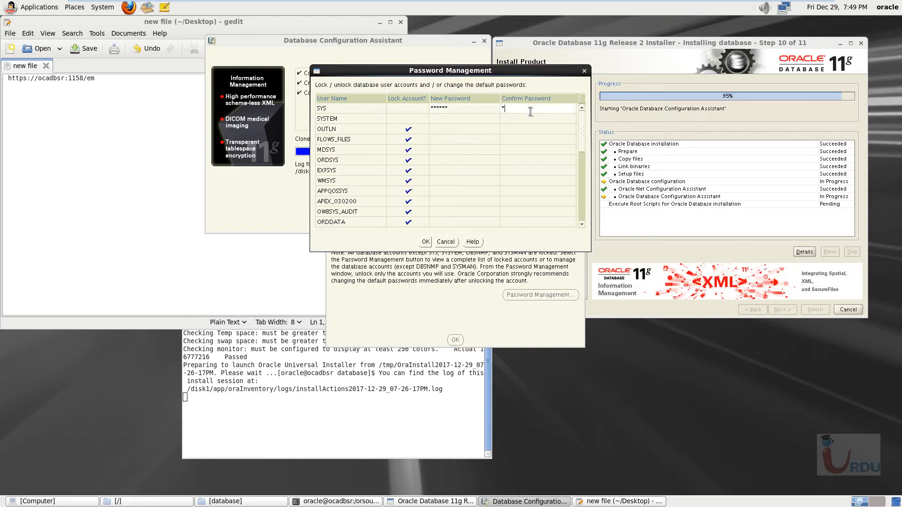
left_click(445, 121)
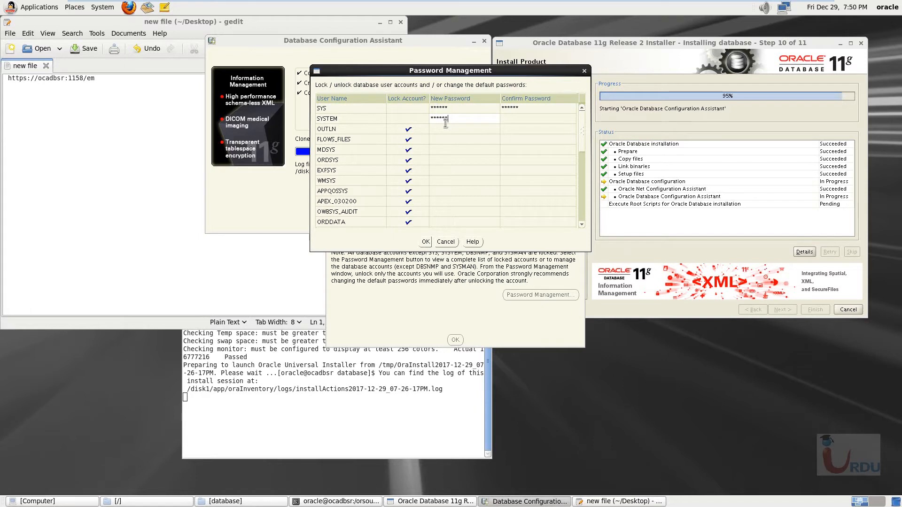
left_click(515, 120)
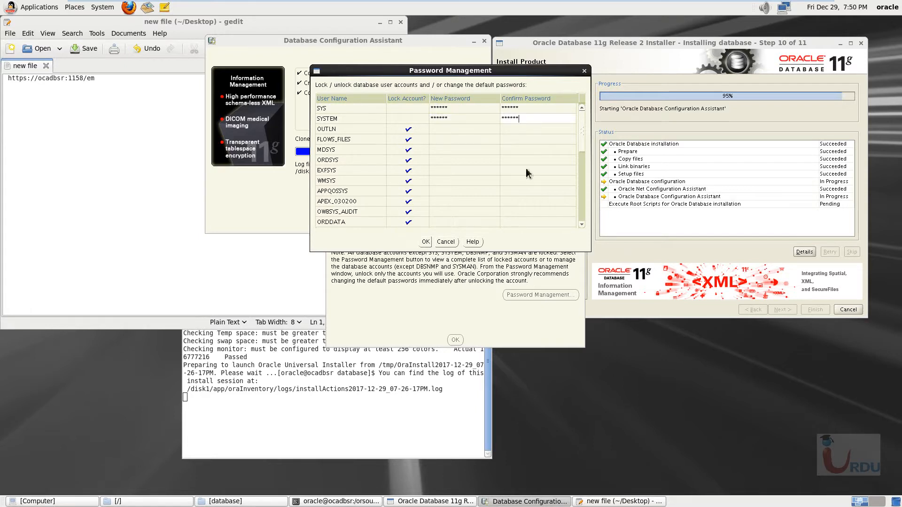
- Review the remaining database accounts, then apply the SYS and SYSTEM password changes, accepting them despite the password complexity policy
scroll(582, 174, "down", 1)
left_click_drag(582, 171, 585, 224)
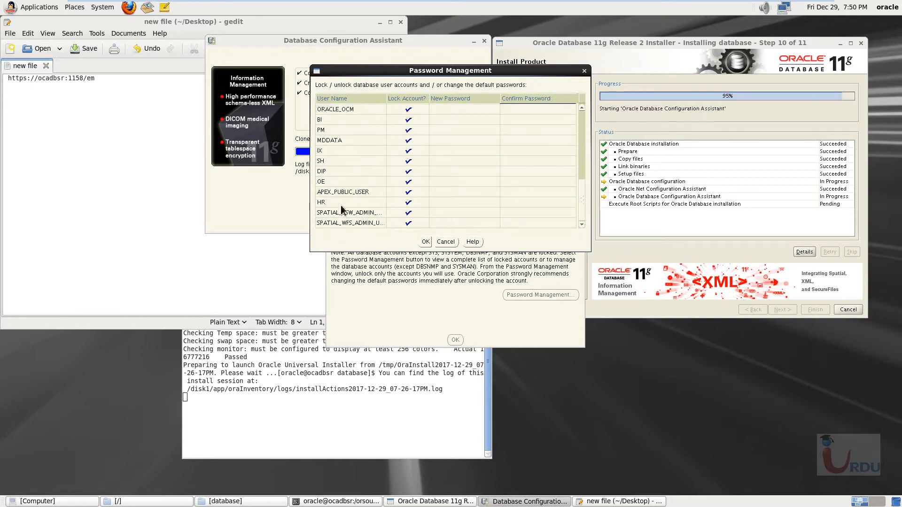
left_click_drag(585, 213, 584, 113)
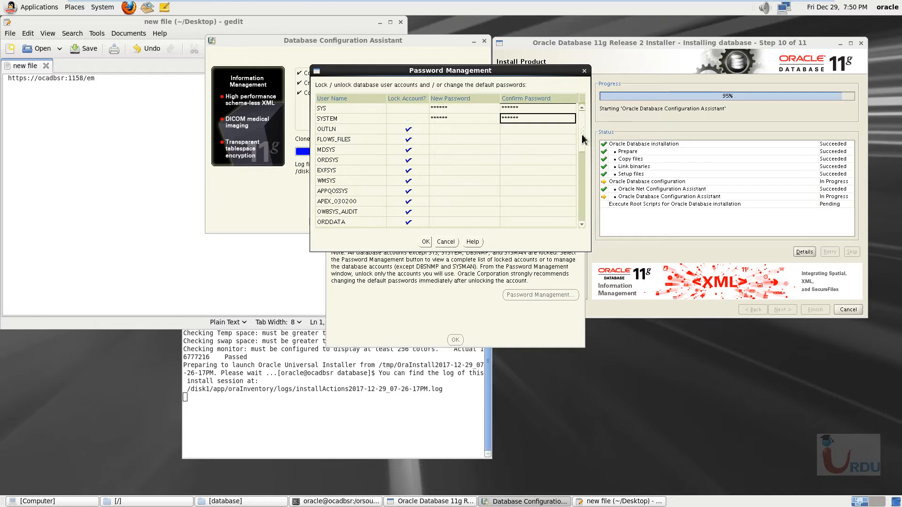
left_click(426, 241)
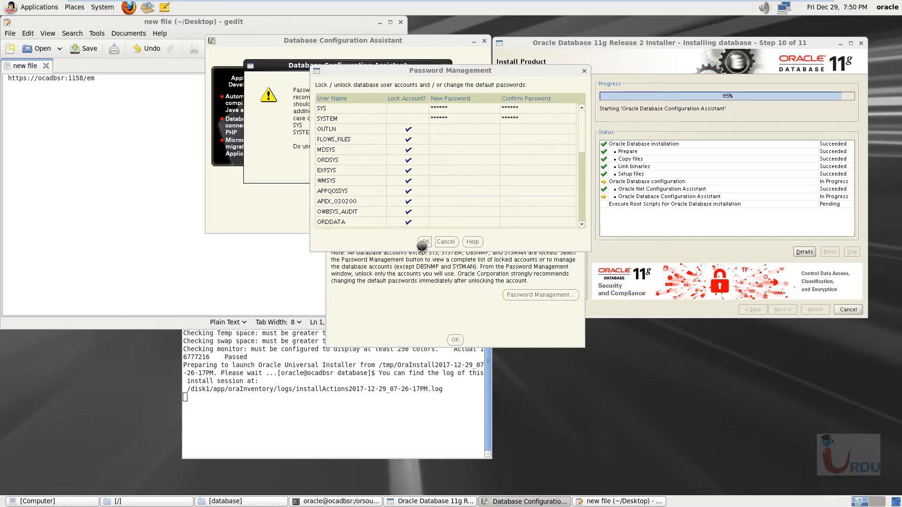
left_click(297, 66)
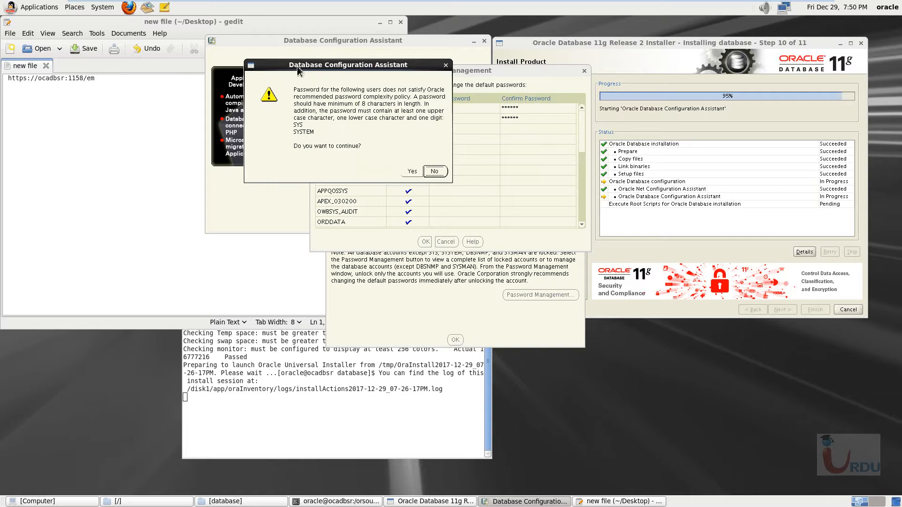
left_click_drag(297, 66, 412, 85)
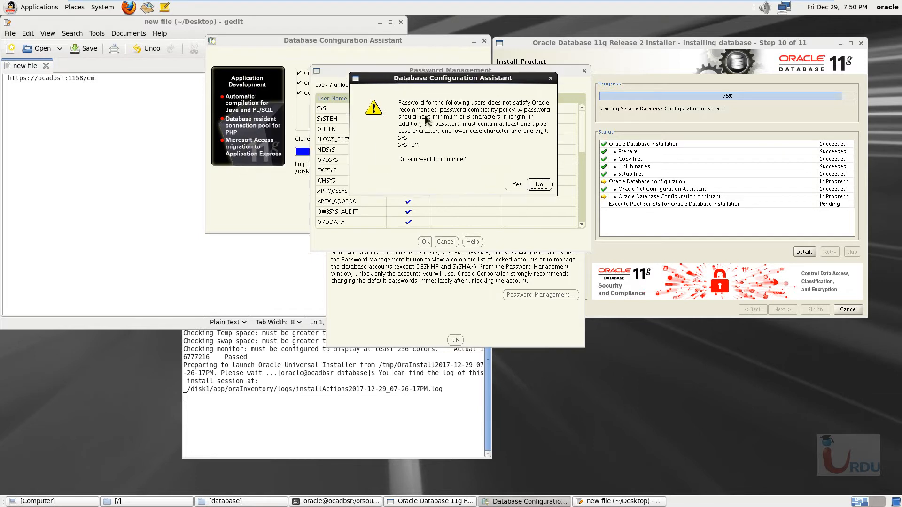
left_click(516, 185)
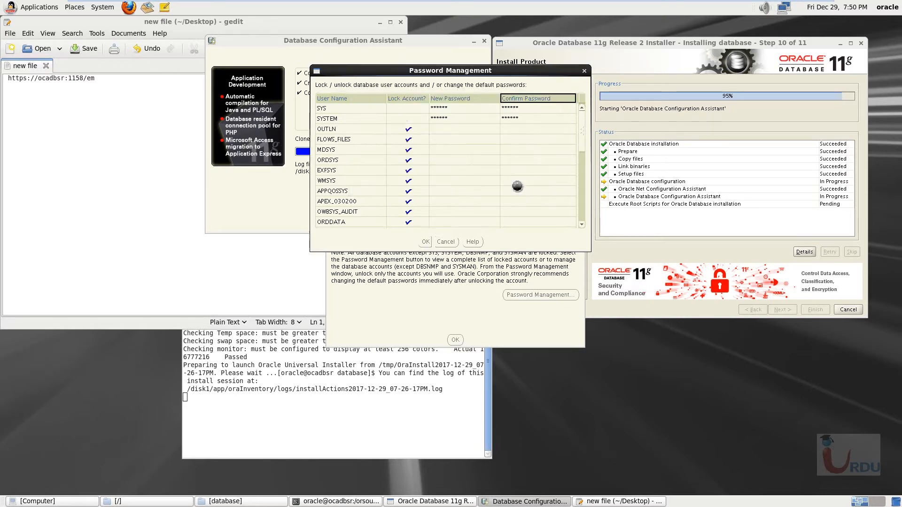
- Acknowledge the database creation summary and move the Execute Configuration scripts dialog over the installer window
left_click_drag(413, 115, 632, 122)
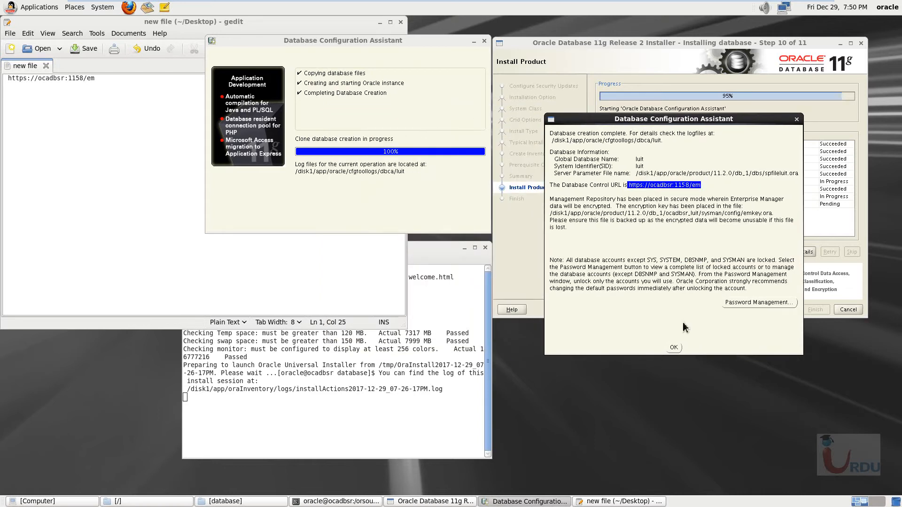
left_click(675, 348)
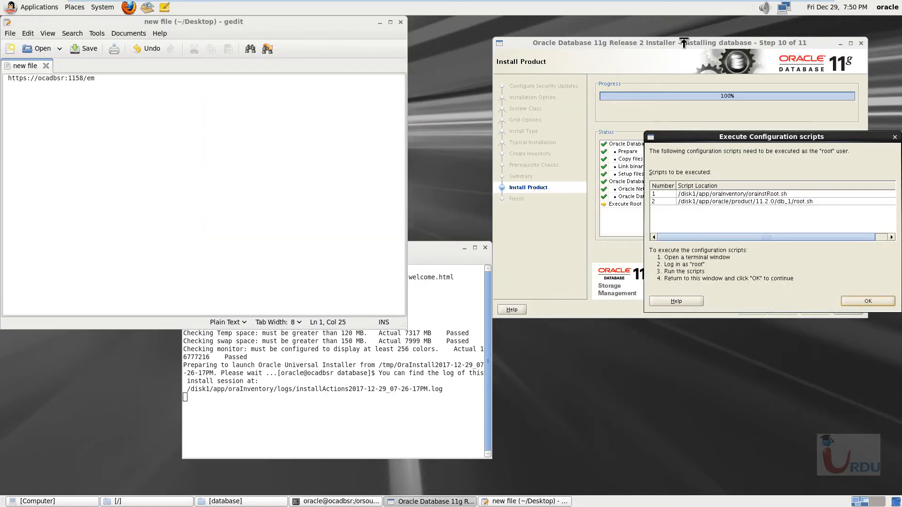
left_click_drag(745, 141, 635, 111)
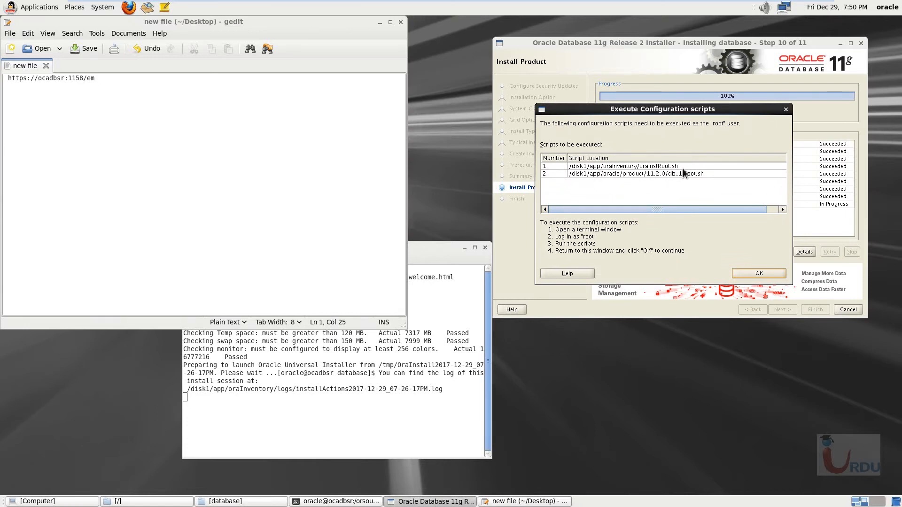
- Save and minimize the "new file" notes, then browse the filesystem to /disk1/app/oraInventory and maximize that folder window
left_click(89, 49)
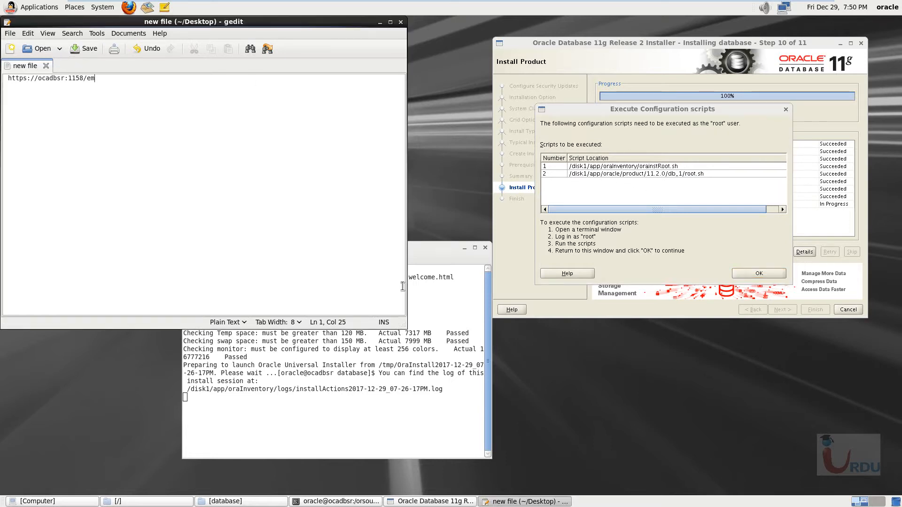
left_click(379, 22)
double_click(41, 38)
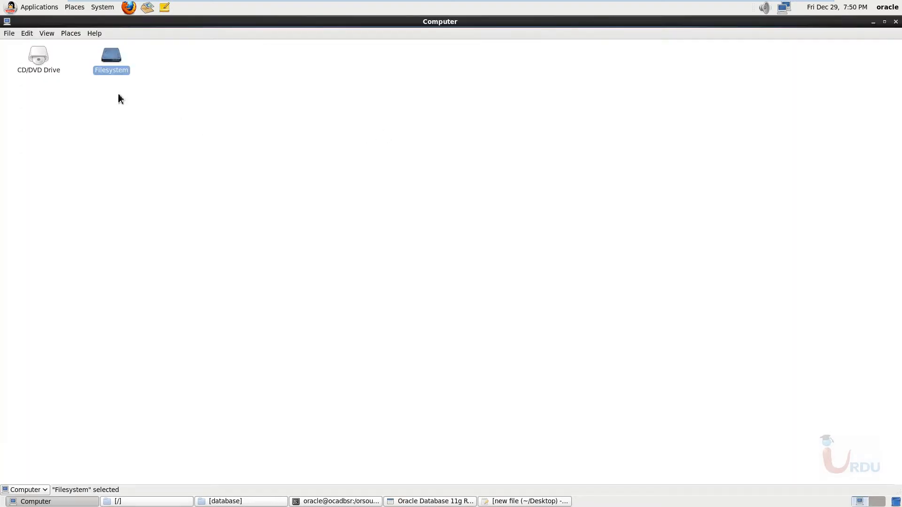
double_click(113, 60)
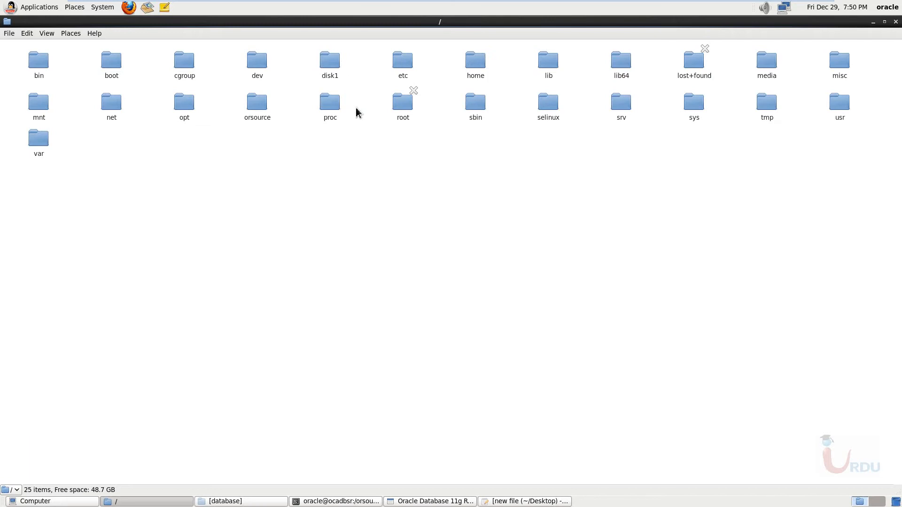
double_click(335, 62)
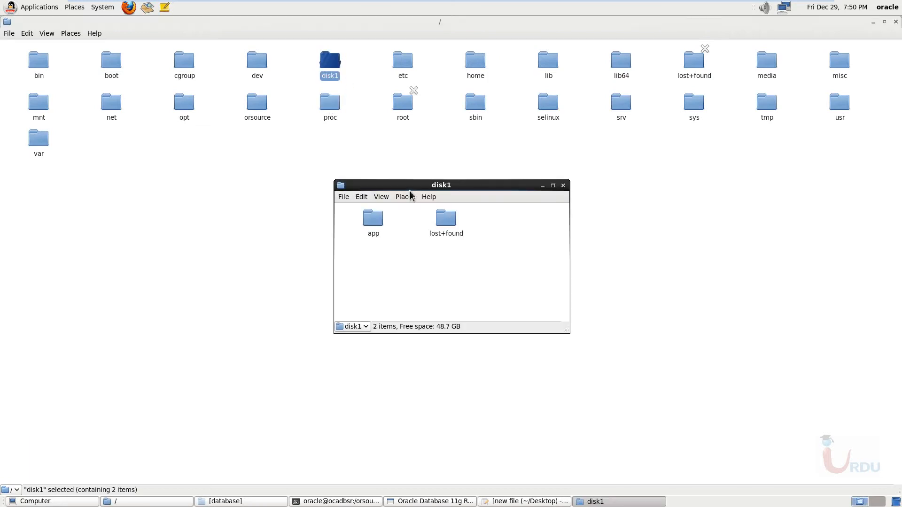
double_click(376, 222)
left_click(297, 154)
double_click(298, 154)
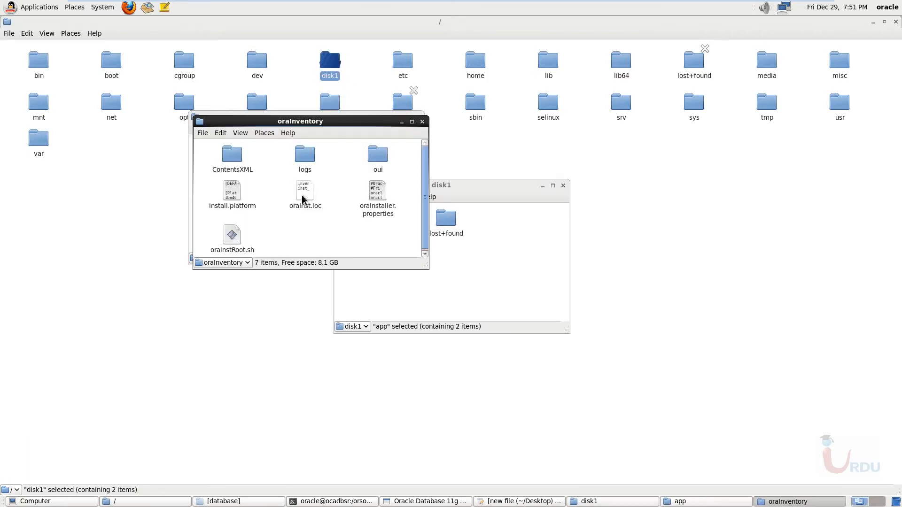
double_click(363, 121)
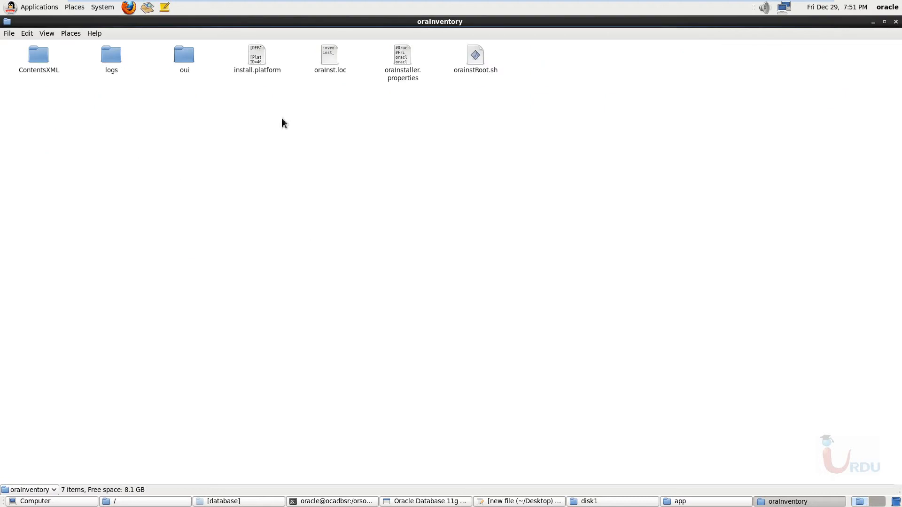
- Open a terminal in the oraInventory folder and switch to the root user with su, entering the root password
right_click(444, 97)
left_click(471, 69)
right_click(476, 61)
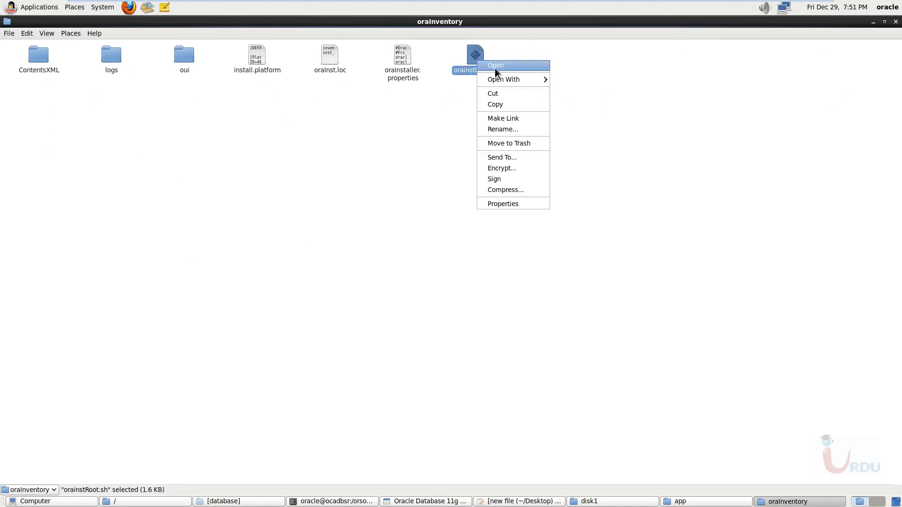
right_click(381, 133)
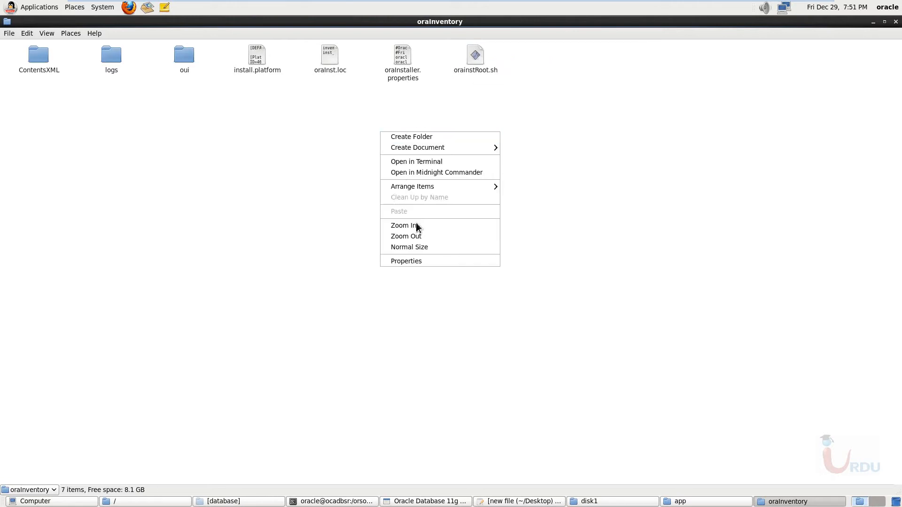
left_click(415, 161)
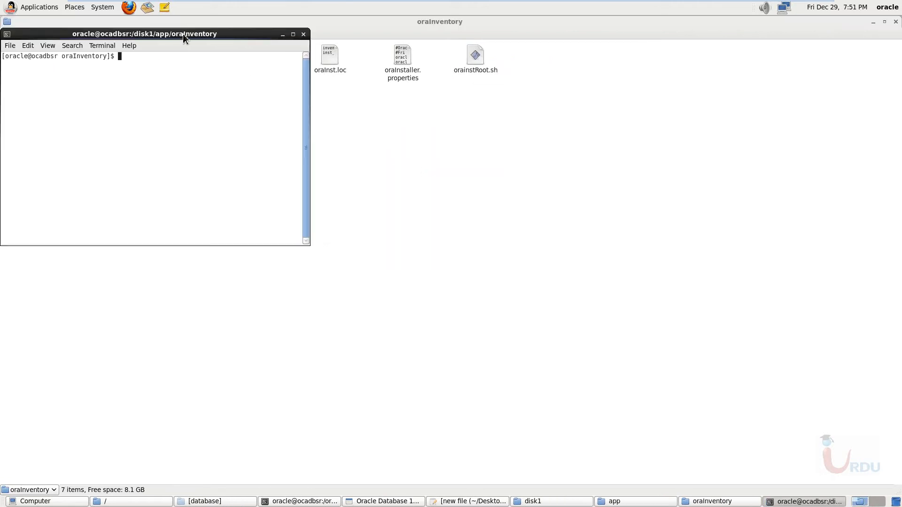
left_click_drag(491, 187, 491, 188)
type("su")
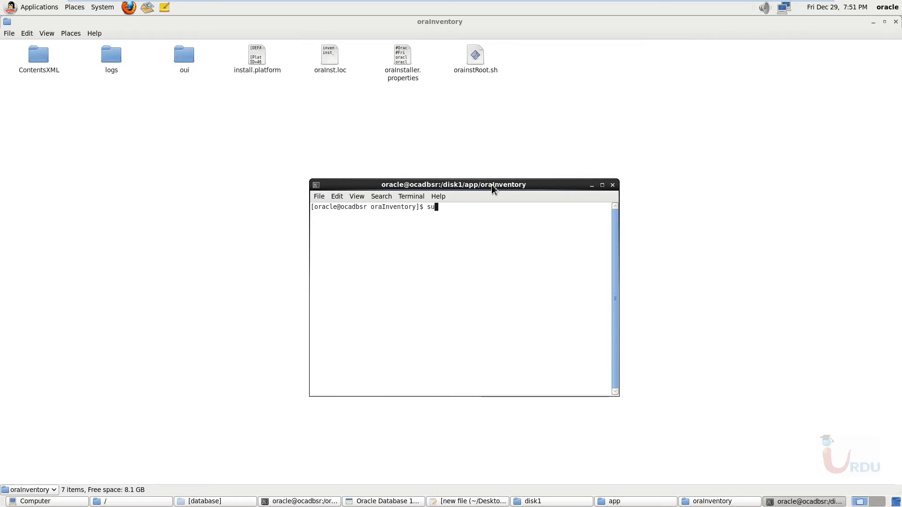
key("Return")
- List the oraInventory files with ls and run the first configuration script with sh orainstRoot.sh
key("Return")
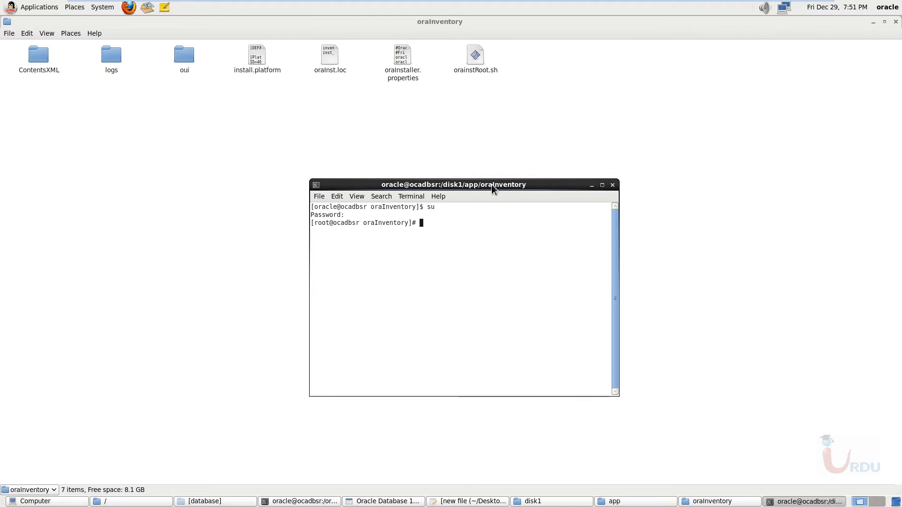
type("ls")
key("Return")
type("s")
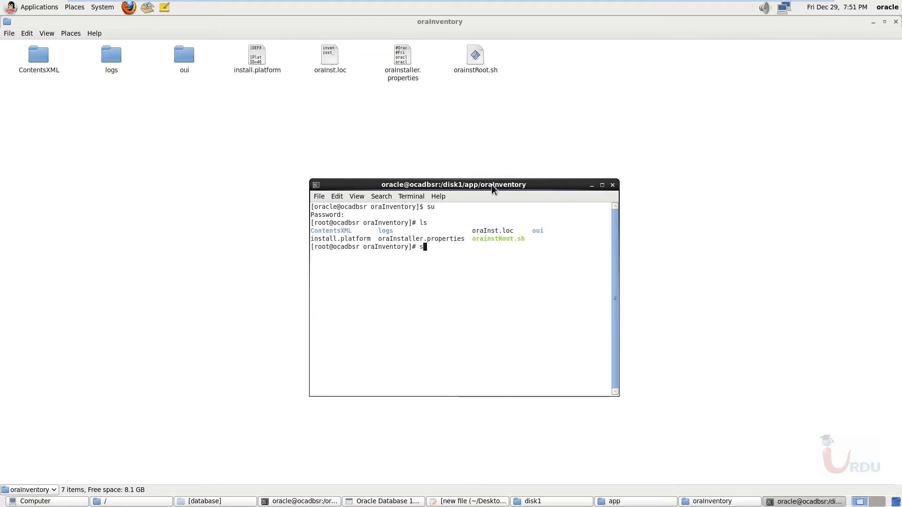
type("h oraI")
key("Tab")
key("BackSpace")
key("BackSpace")
key("BackSpace")
key("BackSpace")
type("i")
key("Tab")
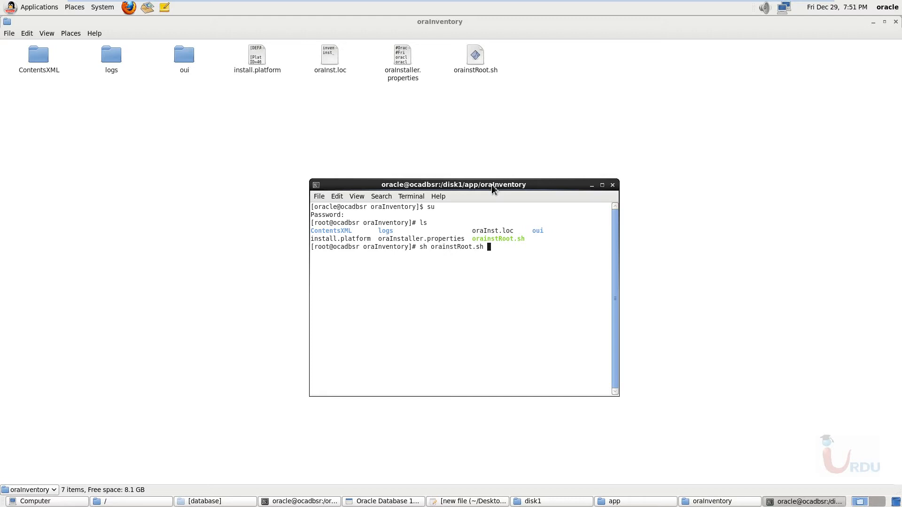
key("Return")
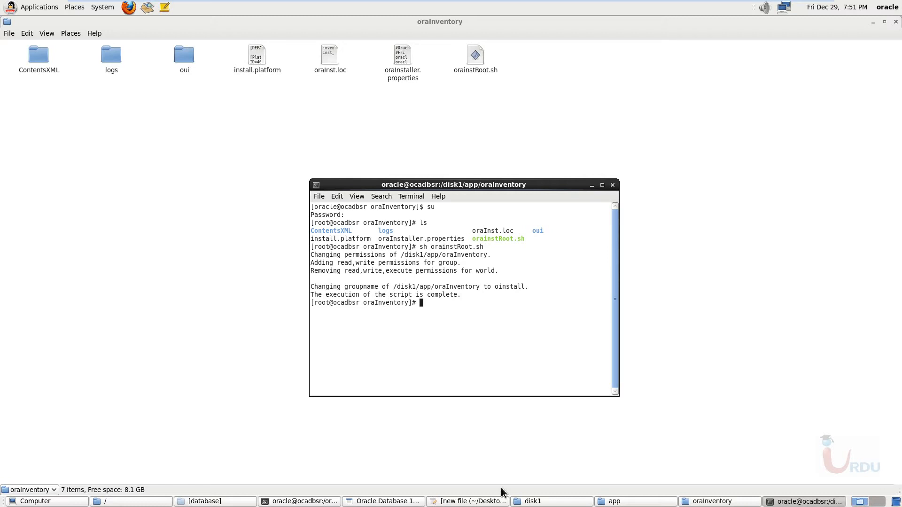
- Bring the installer's configuration script list to the front and close the root terminal in oraInventory, ending its running process
left_click(382, 502)
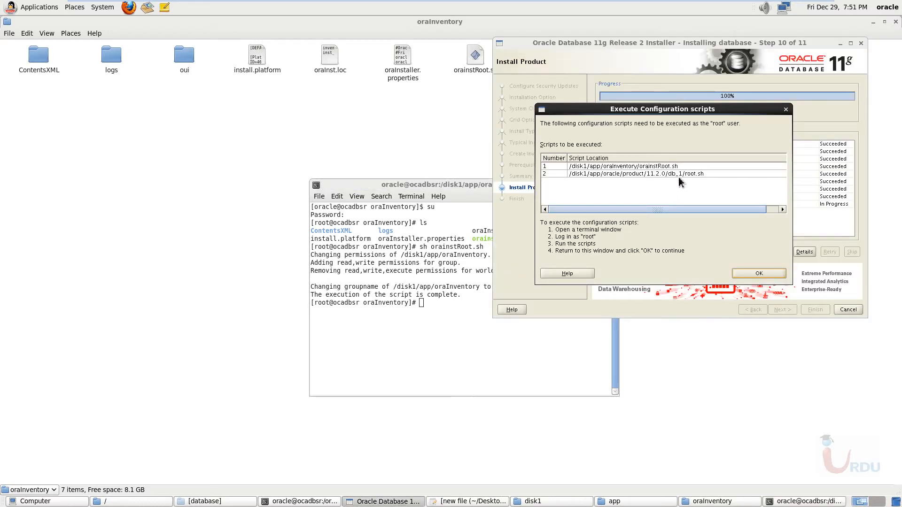
left_click(450, 187)
left_click(611, 186)
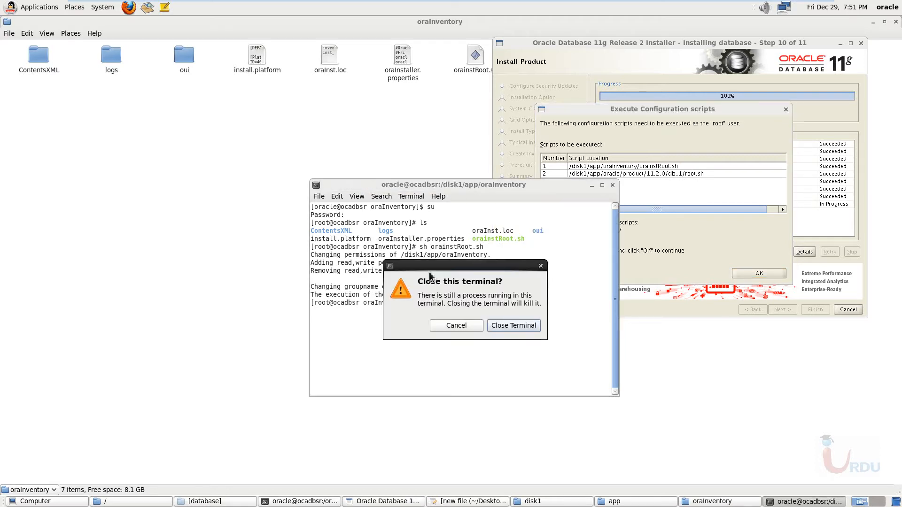
left_click(498, 326)
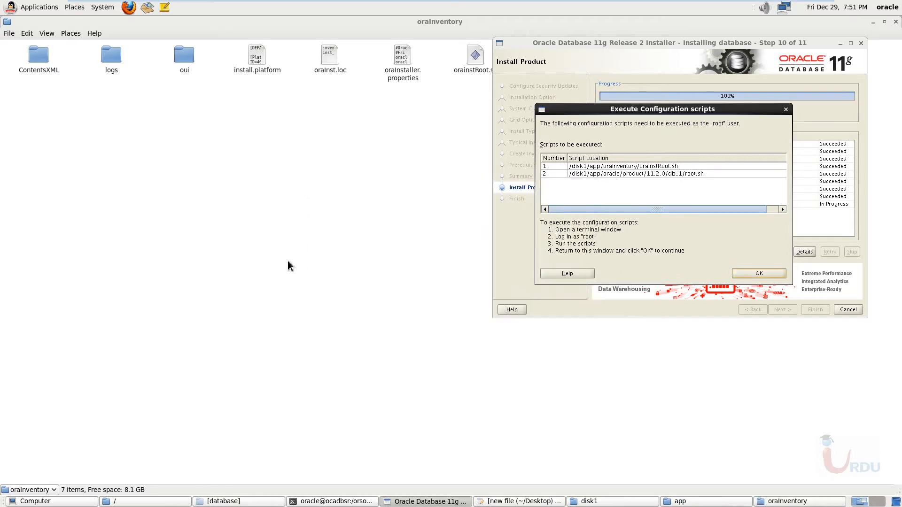
- Close the oraInventory folder, browse to /disk1/app/oracle/product/11.2.0/db_1 and maximize that folder window
left_click(289, 262)
left_click(895, 22)
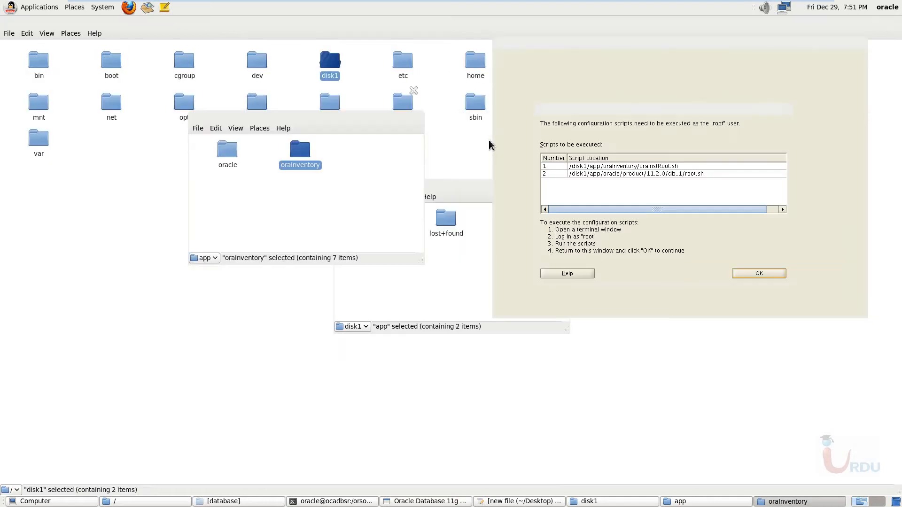
double_click(235, 159)
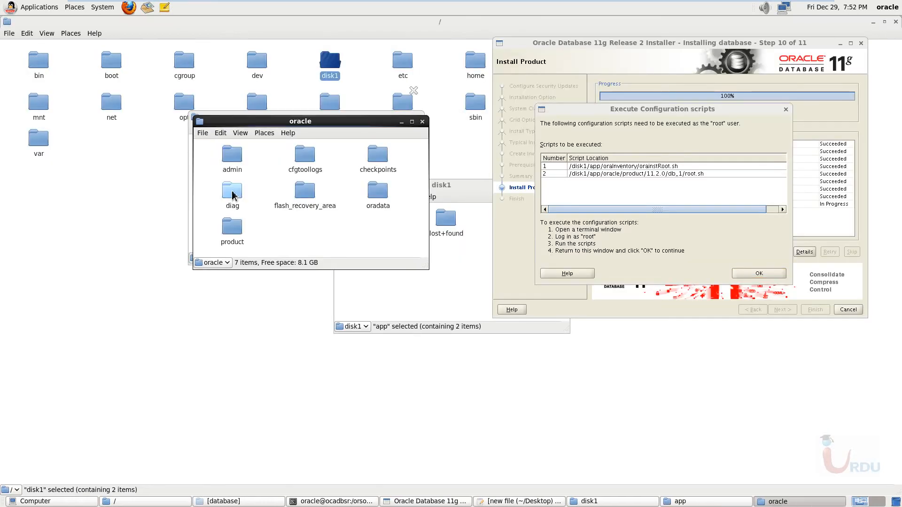
left_click(241, 230)
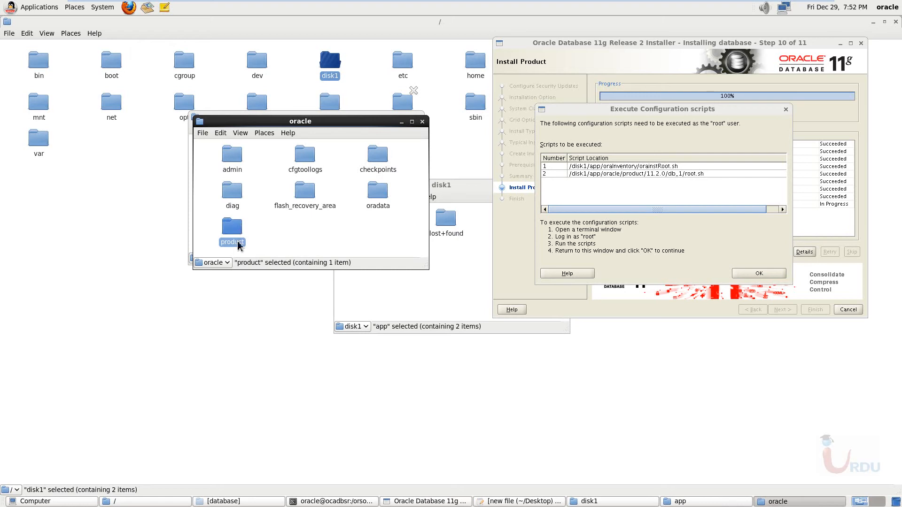
double_click(232, 231)
double_click(237, 162)
left_click(241, 169)
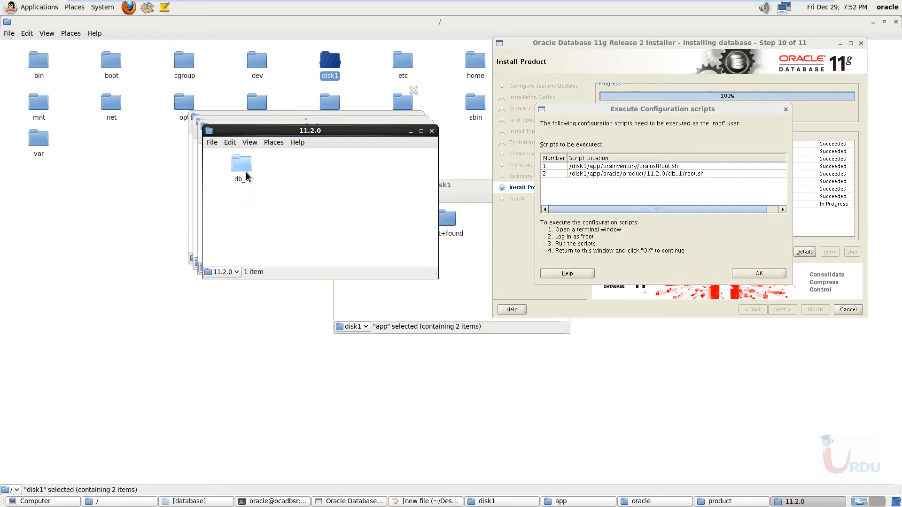
double_click(241, 169)
double_click(314, 136)
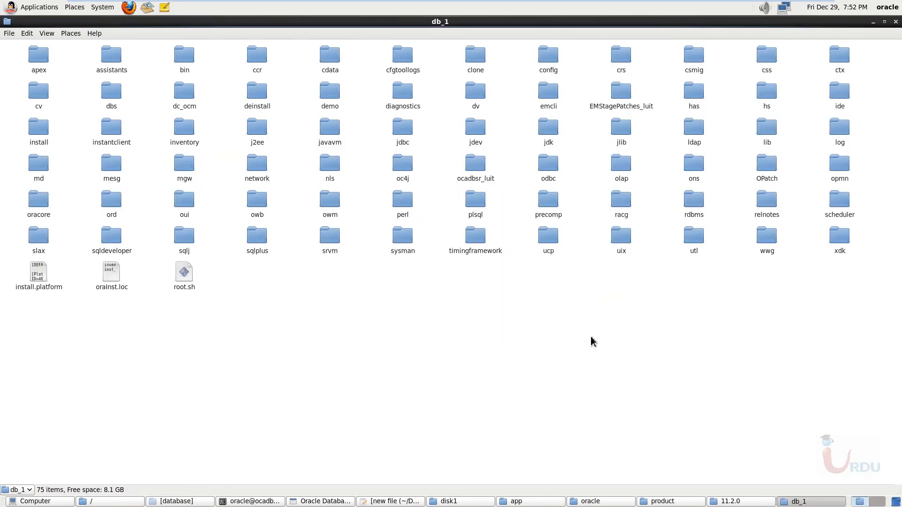
- Open a terminal in the db_1 folder and switch to the root user with su, entering the root password
right_click(295, 315)
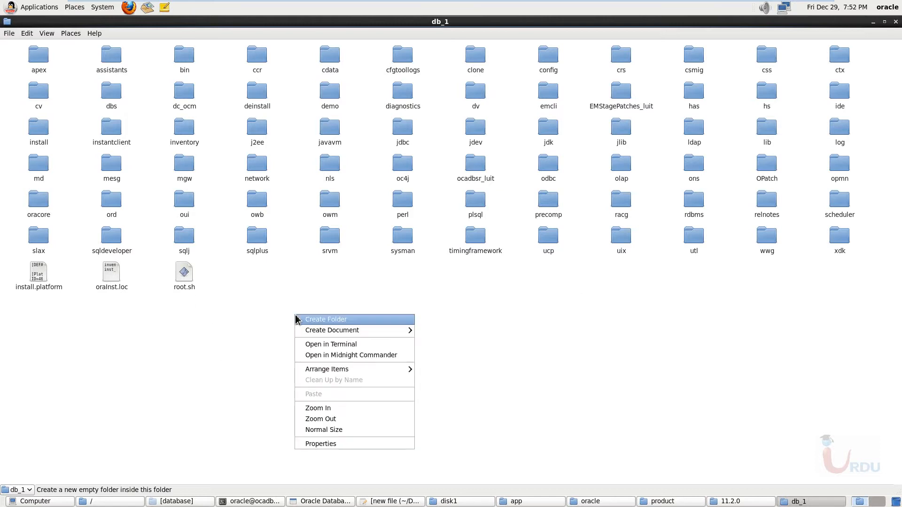
left_click(333, 347)
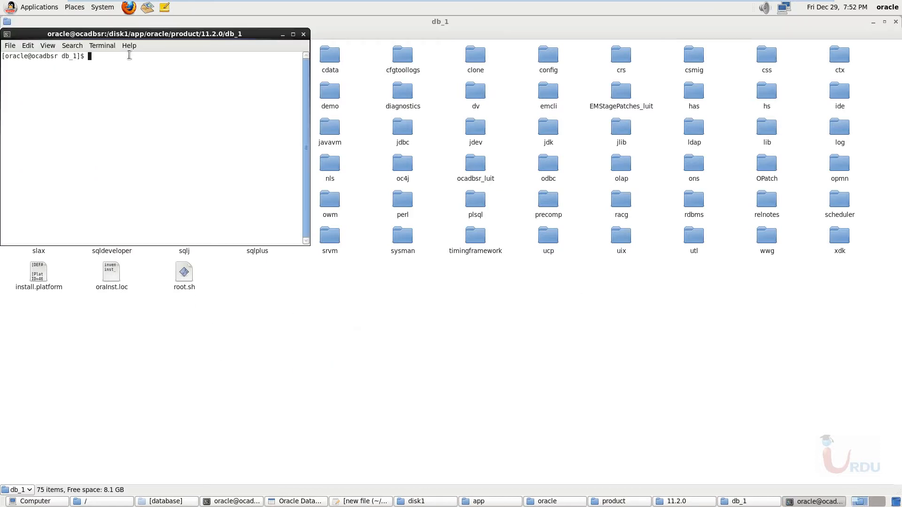
left_click_drag(130, 44, 475, 186)
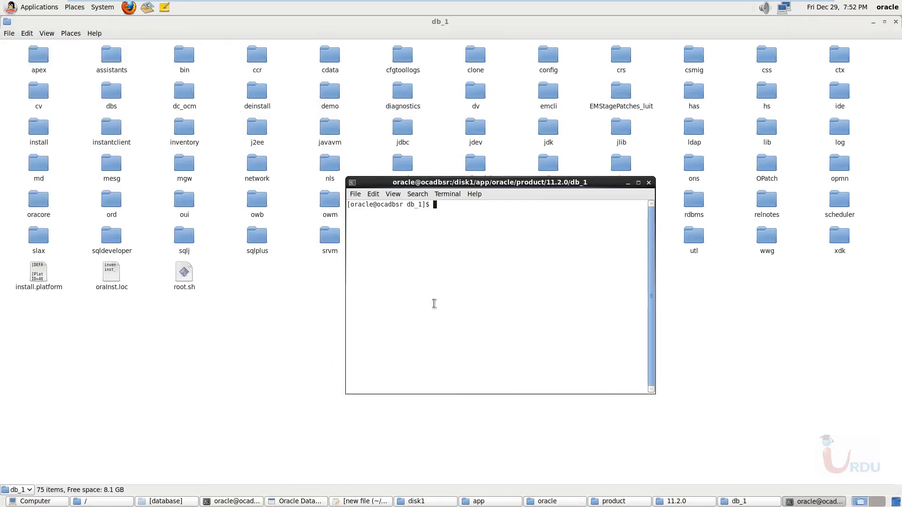
type("sh rio")
key("BackSpace")
key("BackSpace")
key("BackSpace")
key("BackSpace")
key("BackSpace")
key("BackSpace")
type("su")
key("Return")
- Clear the terminal and run the second configuration script with sh root.sh, accepting the default local bin directory /usr/local/bin
key("Return")
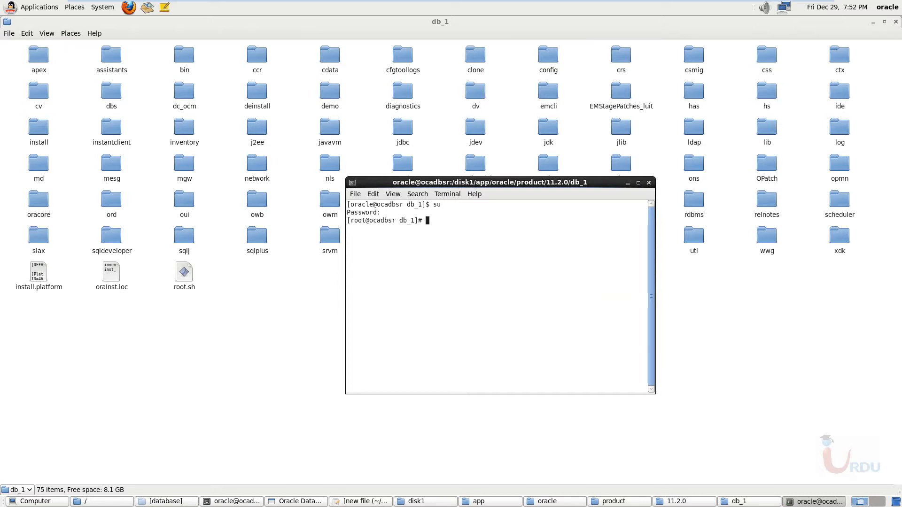
type("cles")
key("BackSpace")
type("ar")
key("Return")
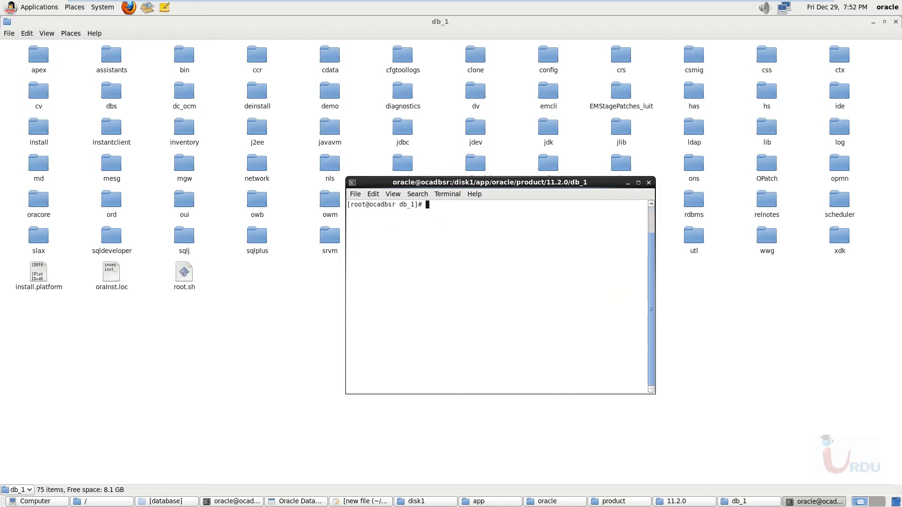
type("sh root.sh")
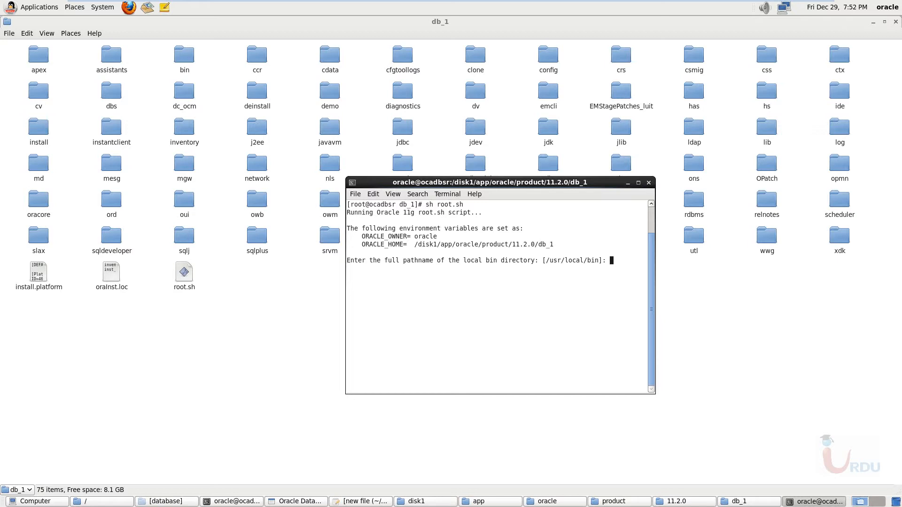
key("Return")
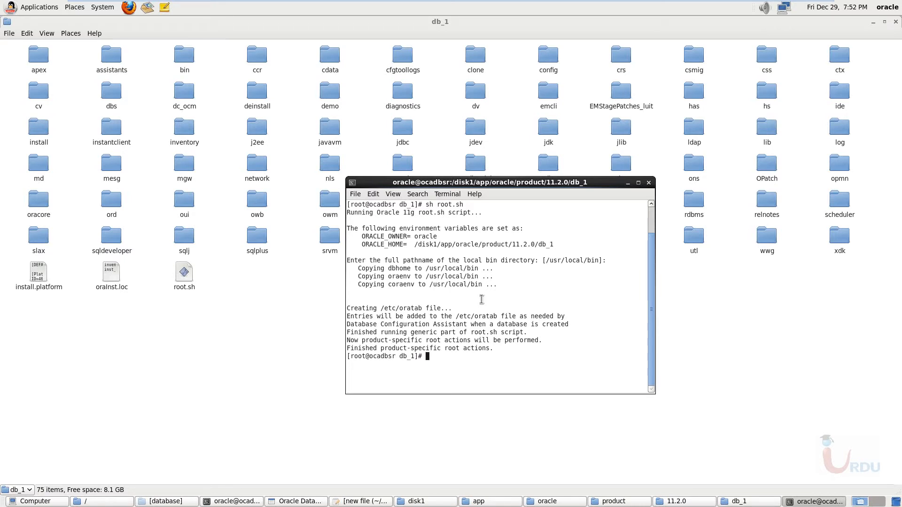
- Close the root terminal in db_1, ending its running process, and close the db_1 folder window
left_click_drag(498, 188, 440, 170)
left_click(591, 165)
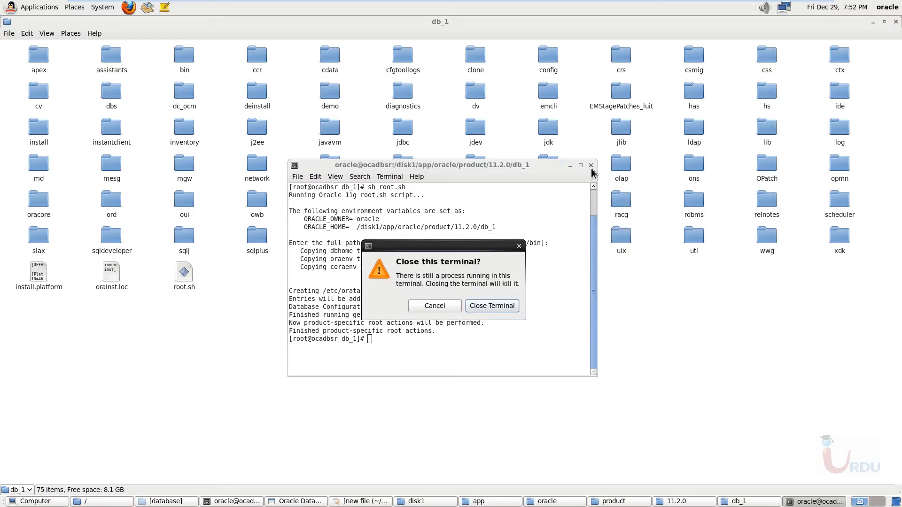
left_click(512, 308)
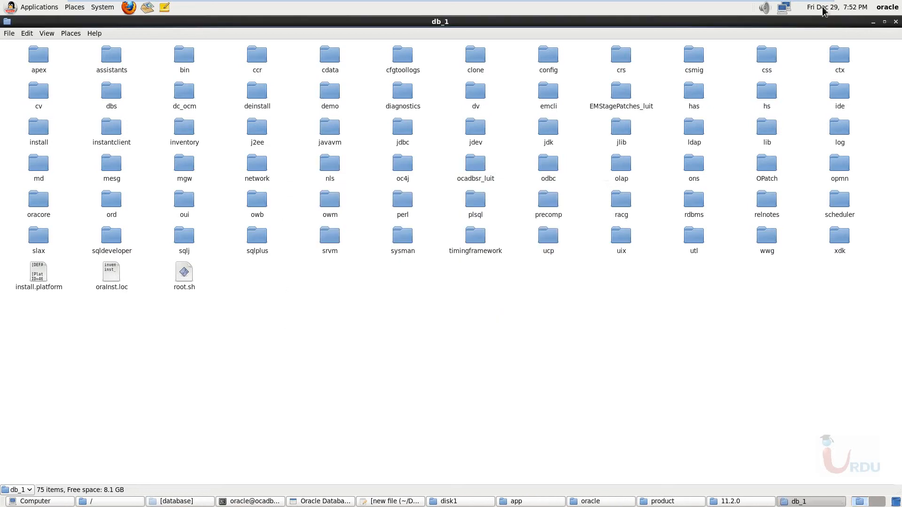
left_click(896, 22)
- Confirm in the installer that the configuration scripts have been executed, and close the installer from its Finish page
left_click(760, 273)
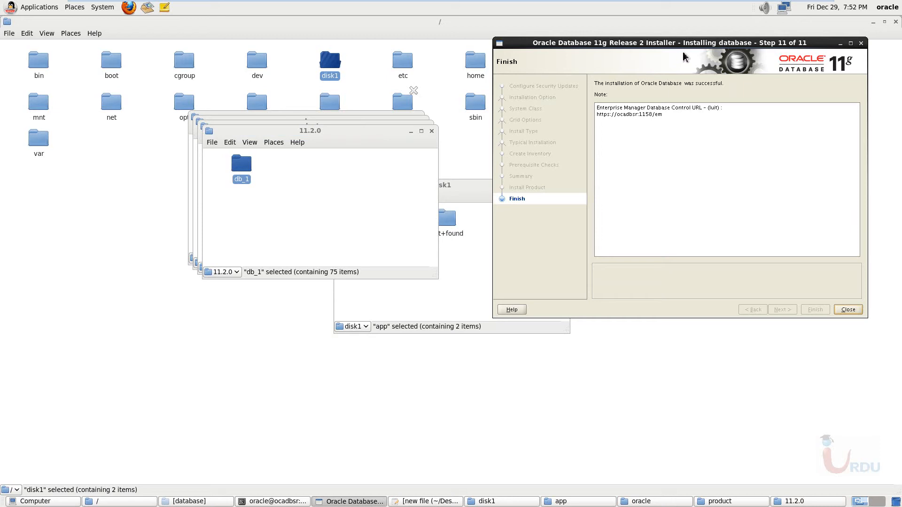
left_click_drag(686, 44, 633, 53)
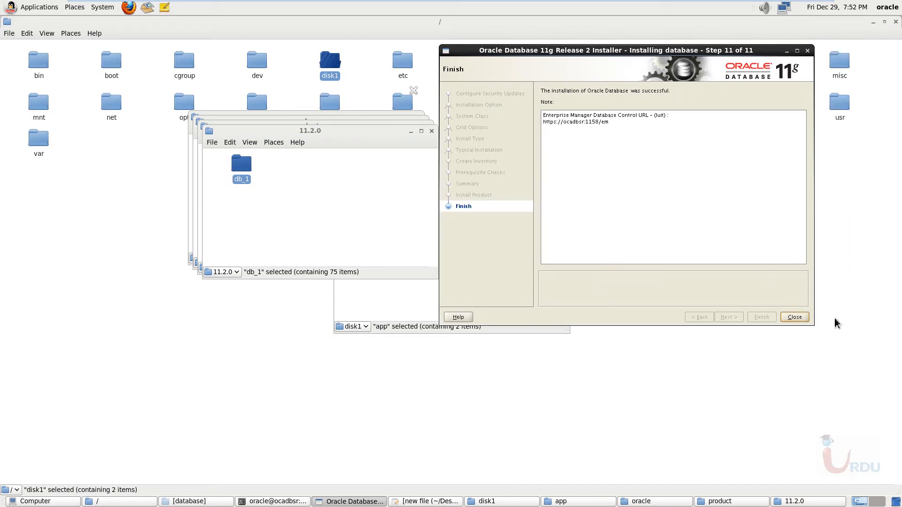
left_click(795, 317)
- Close all the open disk1, 11.2.0, product, oracle, app, root filesystem and Computer folder windows
left_click(559, 203)
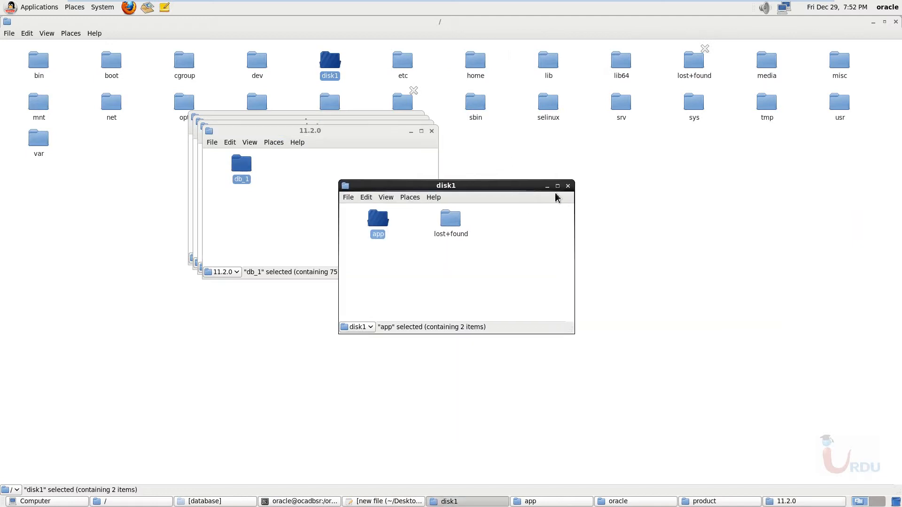
left_click(563, 186)
left_click(432, 131)
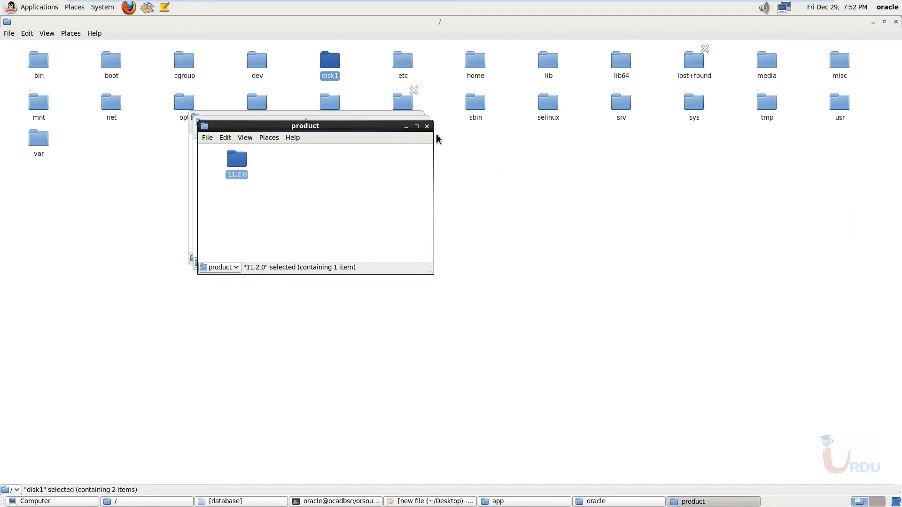
left_click(427, 126)
left_click_drag(355, 126, 537, 176)
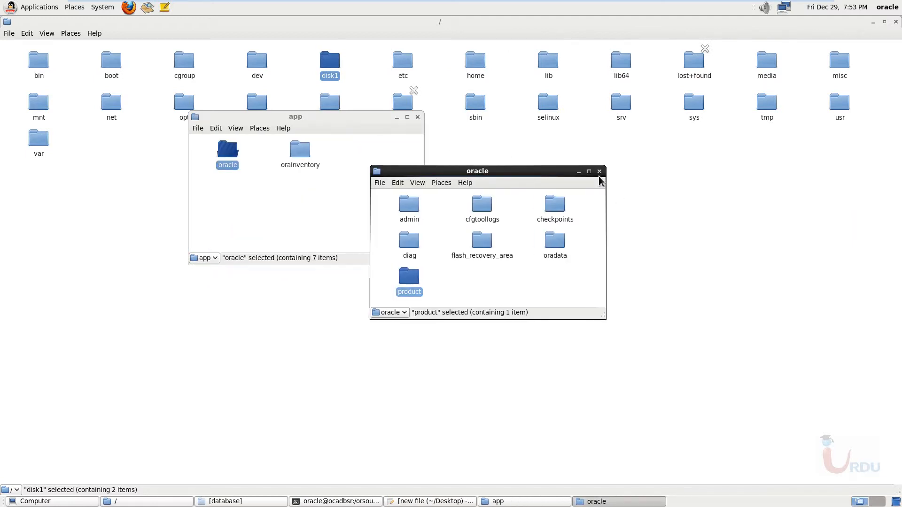
left_click(600, 172)
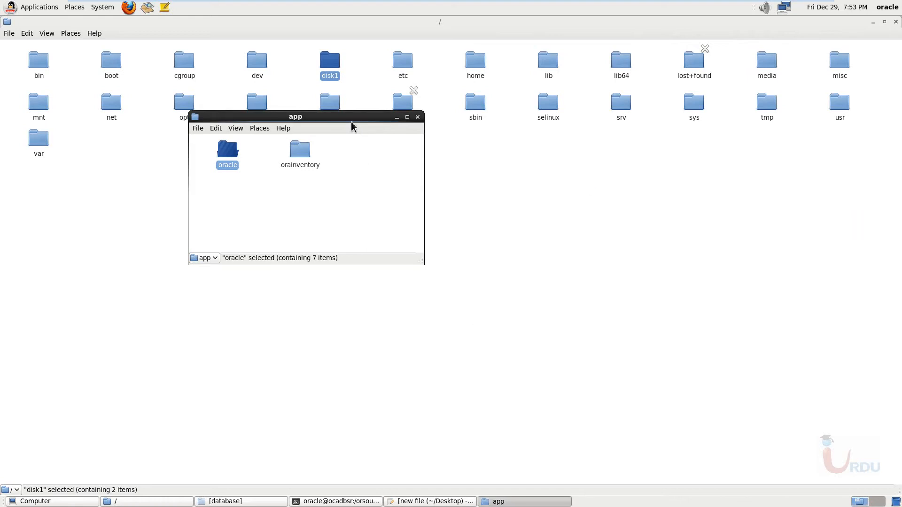
left_click_drag(351, 121, 450, 154)
left_click(517, 150)
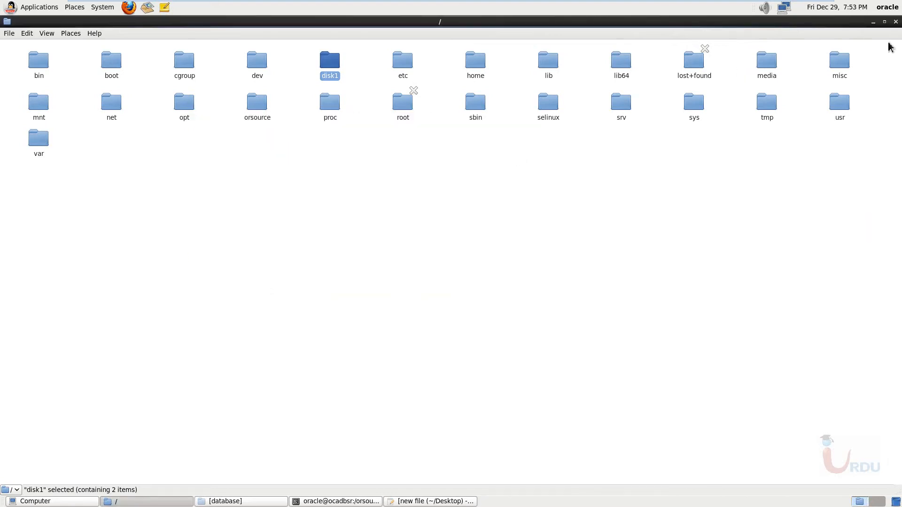
left_click(895, 22)
left_click(386, 163)
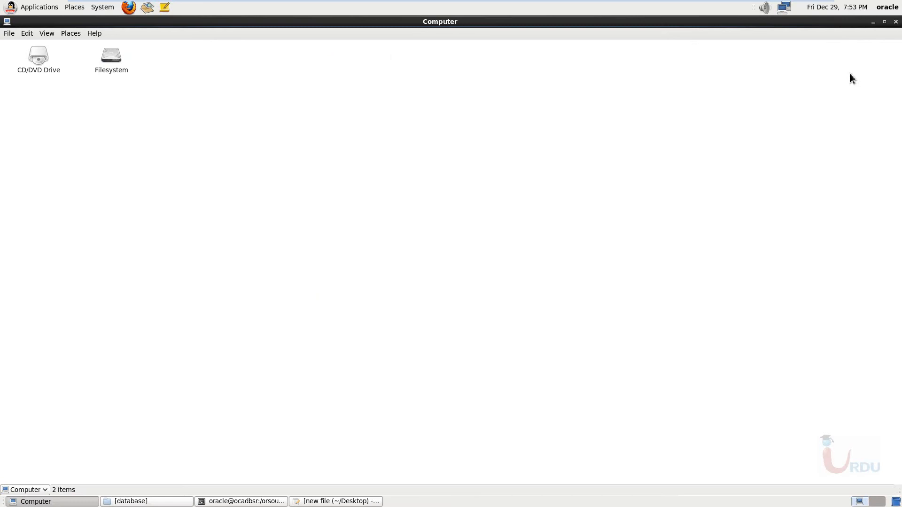
left_click(895, 22)
- Move the installer's terminal window clear on the desktop, then restore the minimized database folder window and close it
left_click_drag(287, 249, 589, 149)
left_click(337, 163)
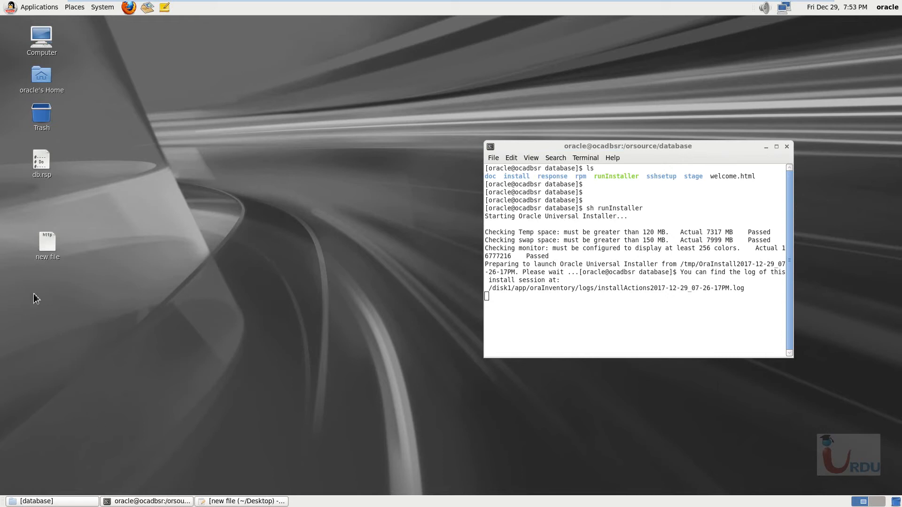
left_click(33, 501)
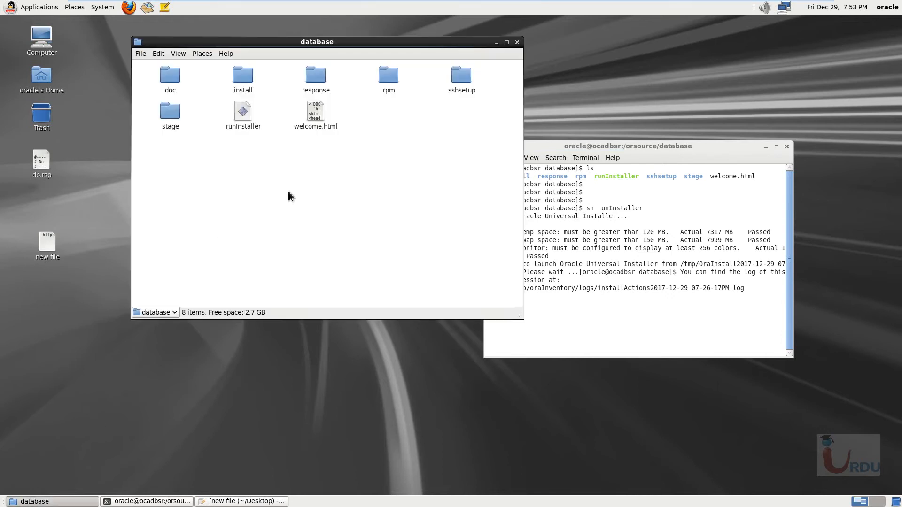
left_click_drag(619, 150, 664, 137)
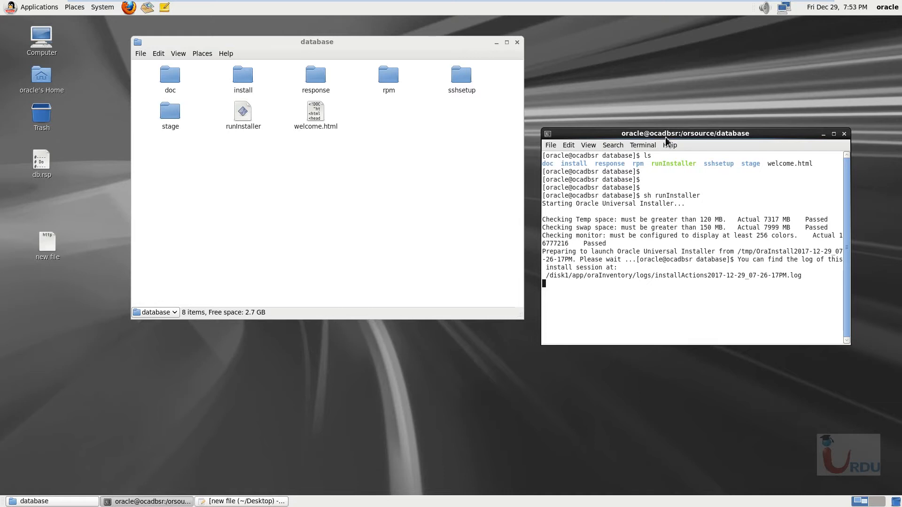
left_click(517, 43)
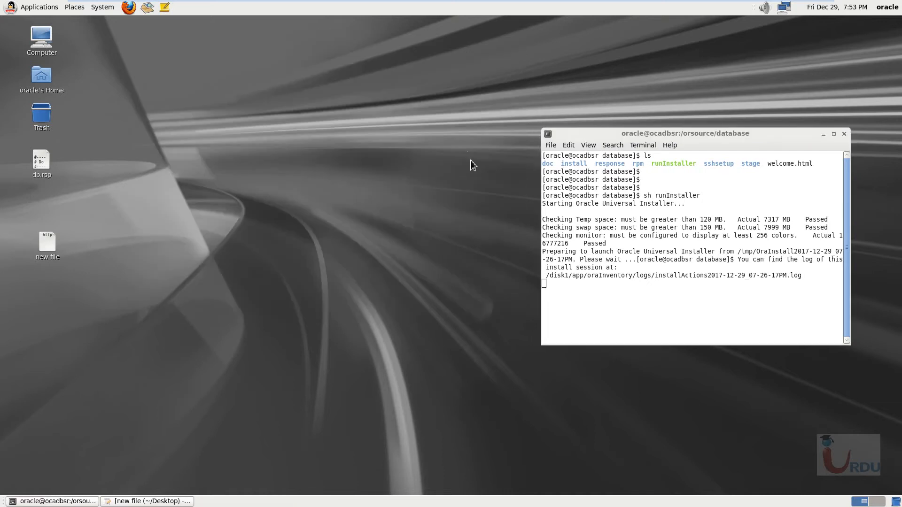
- Bring up the "new file" notes, undo the text entry, and close the file without saving the changes
double_click(54, 246)
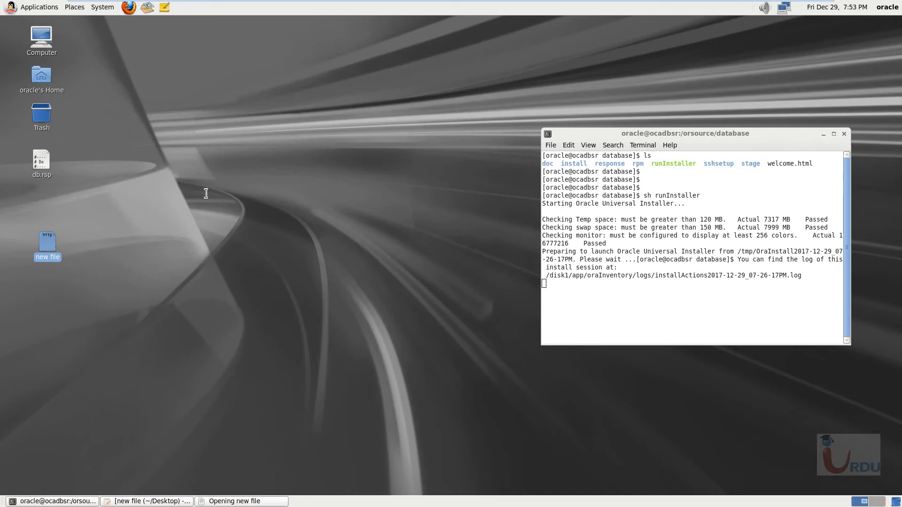
left_click_drag(99, 80, 8, 80)
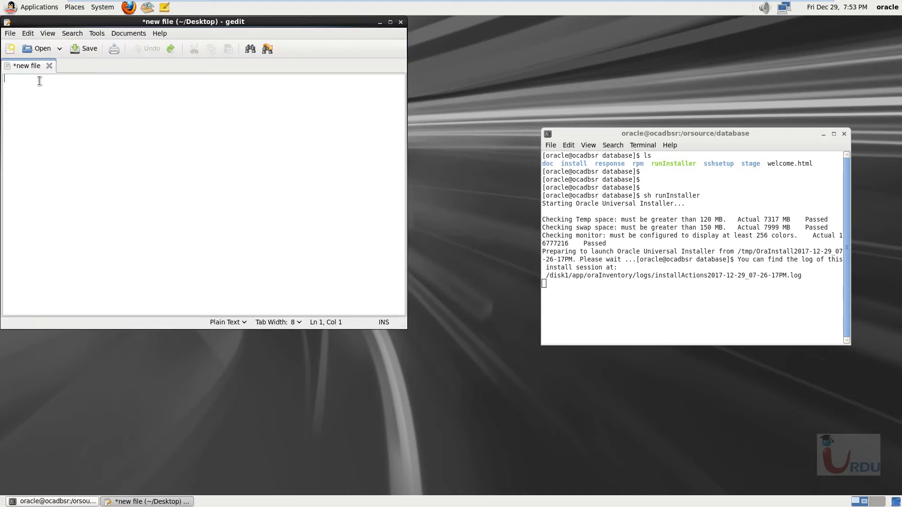
key("ctrl+z")
left_click(401, 22)
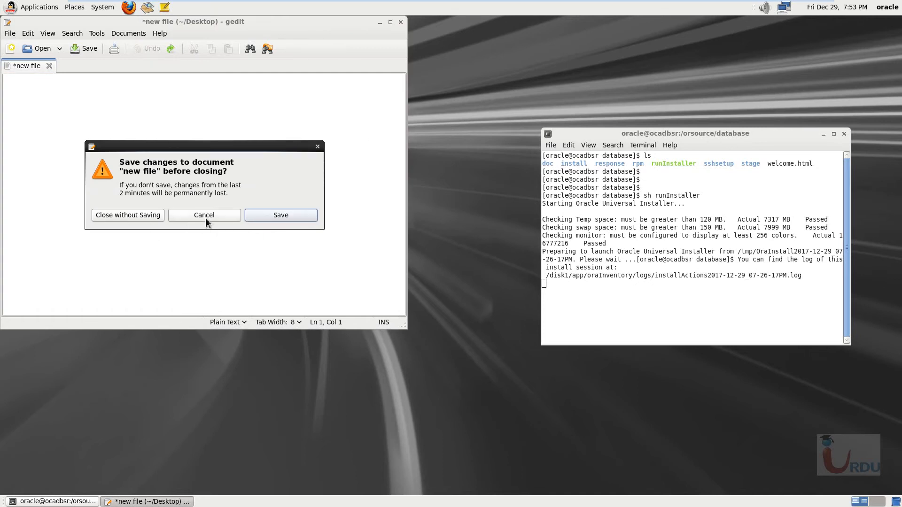
left_click(205, 218)
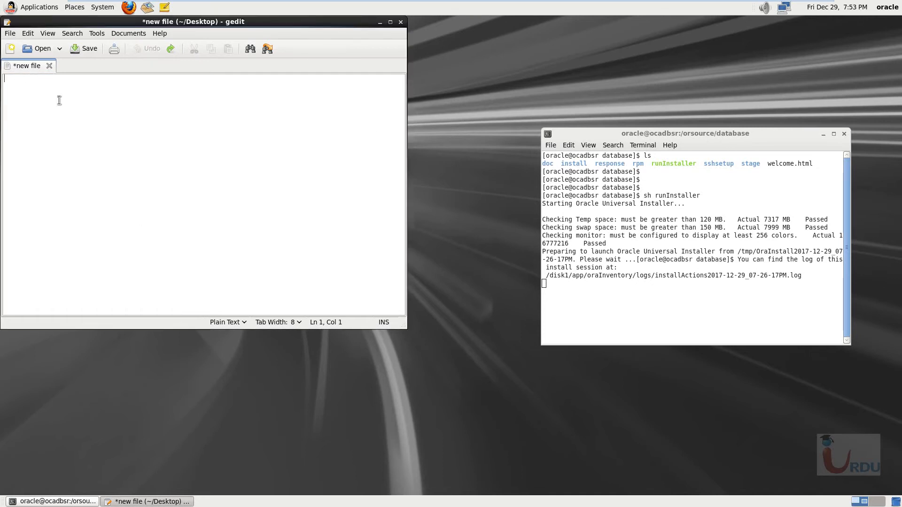
left_click(9, 34)
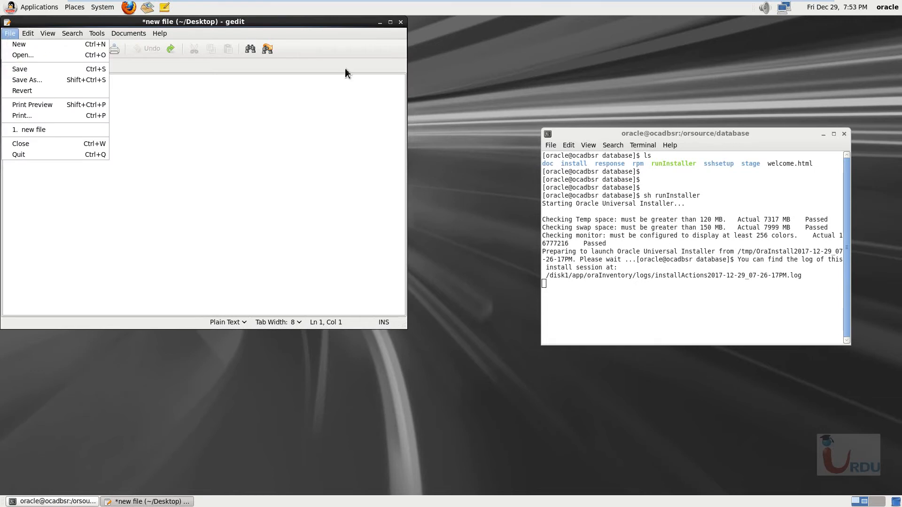
left_click(403, 27)
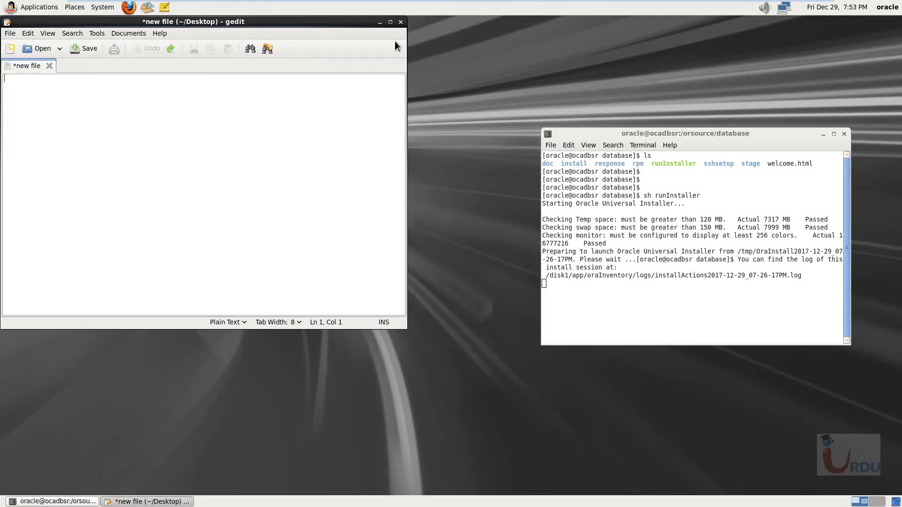
left_click(401, 23)
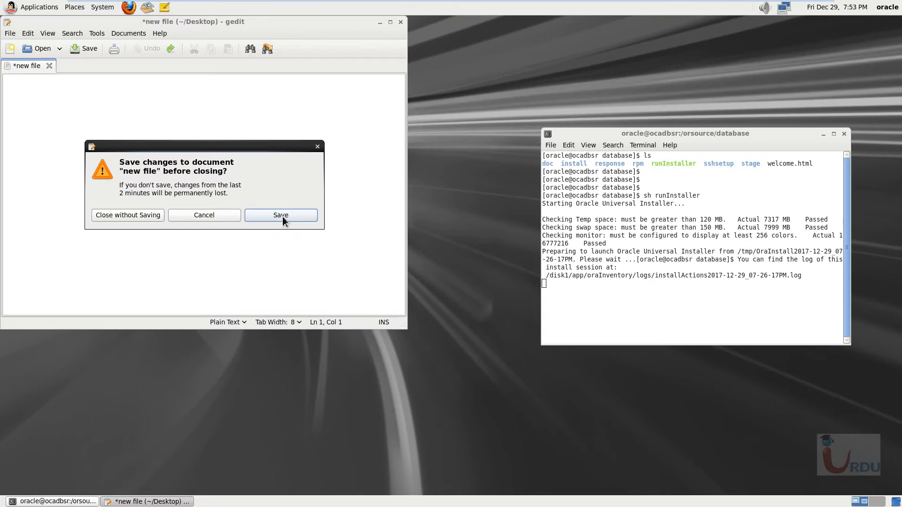
left_click(122, 215)
double_click(47, 242)
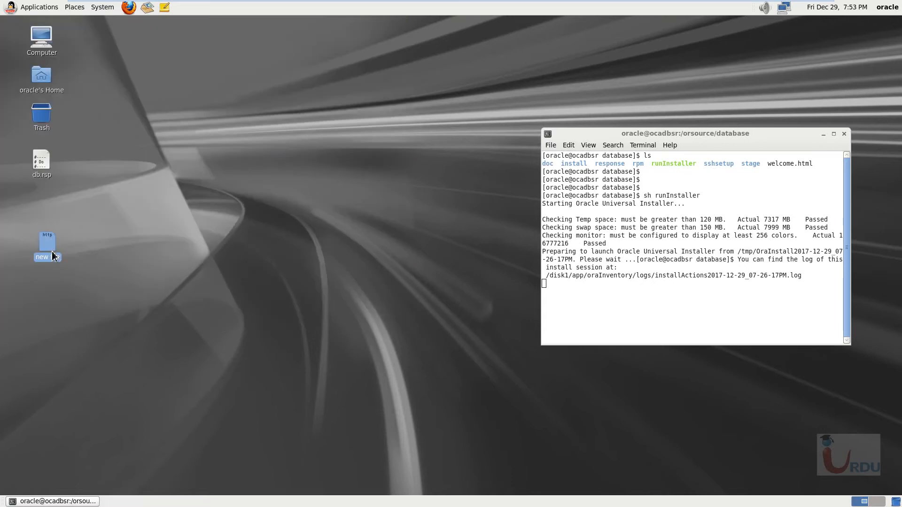
left_click_drag(166, 140, 34, 137)
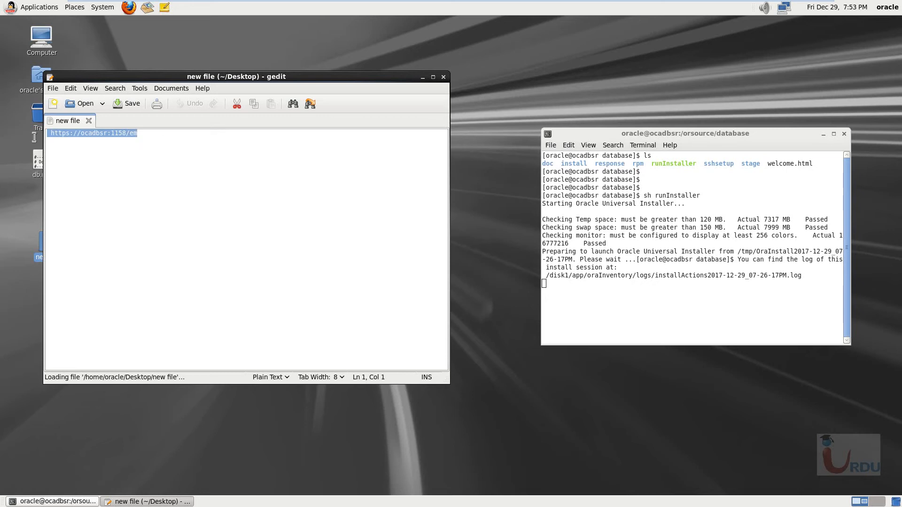
- Close the "new file" notes and open a new terminal from the desktop, moved clear of the installer's terminal
left_click(443, 76)
right_click(195, 178)
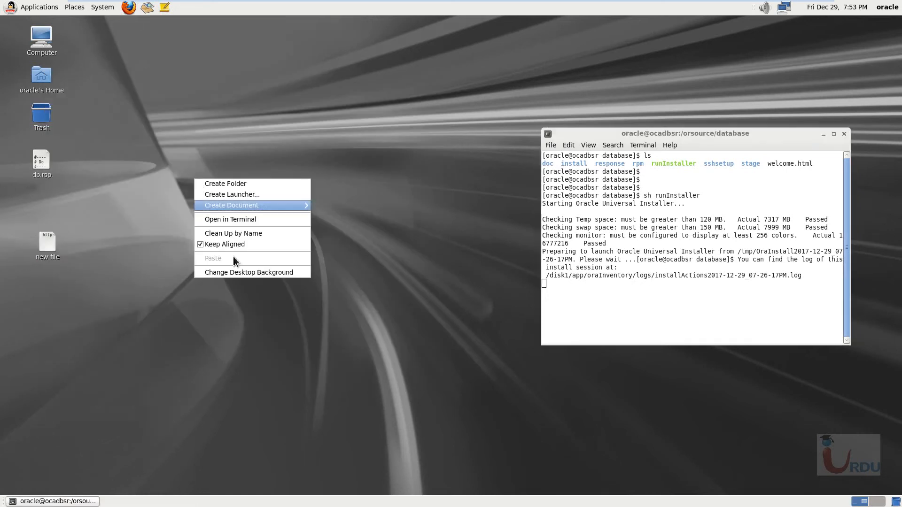
left_click(233, 217)
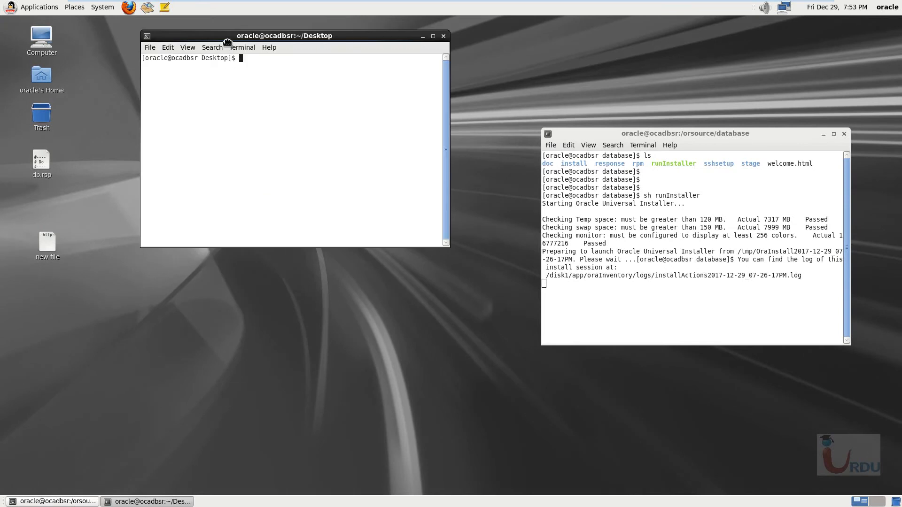
left_click_drag(227, 43, 264, 193)
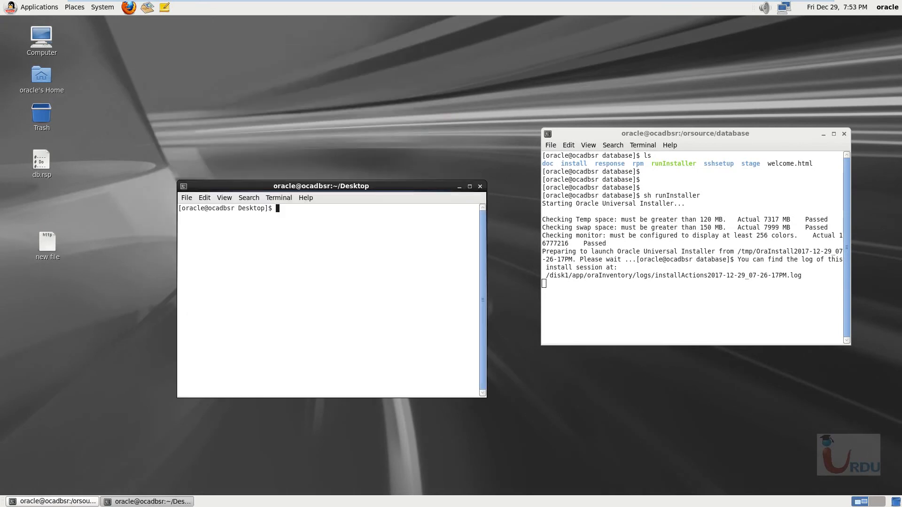
- Start SQL*Plus with sqlplus in the new terminal and log on as sys as sysdba
type("sqlplus")
key("Return")
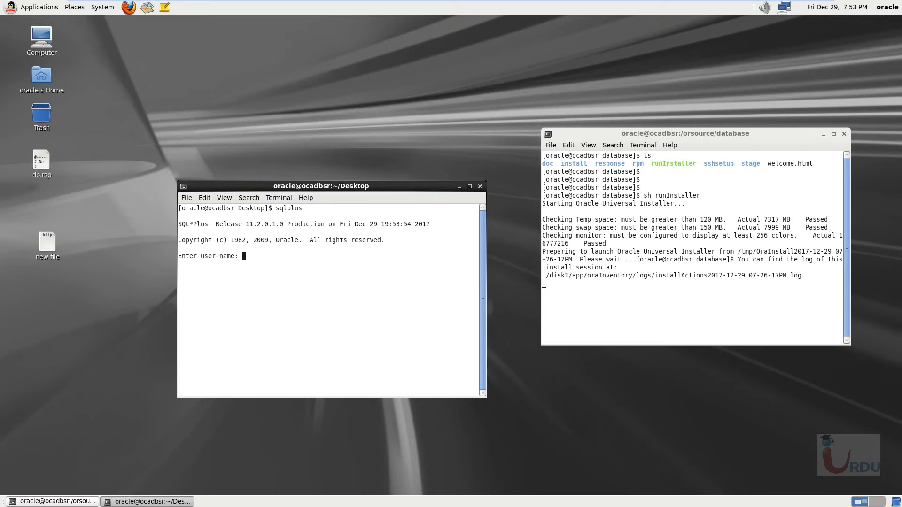
type("sys as")
key("BackSpace")
key("BackSpace")
type("as sysdba")
key("Return")
key("Return")
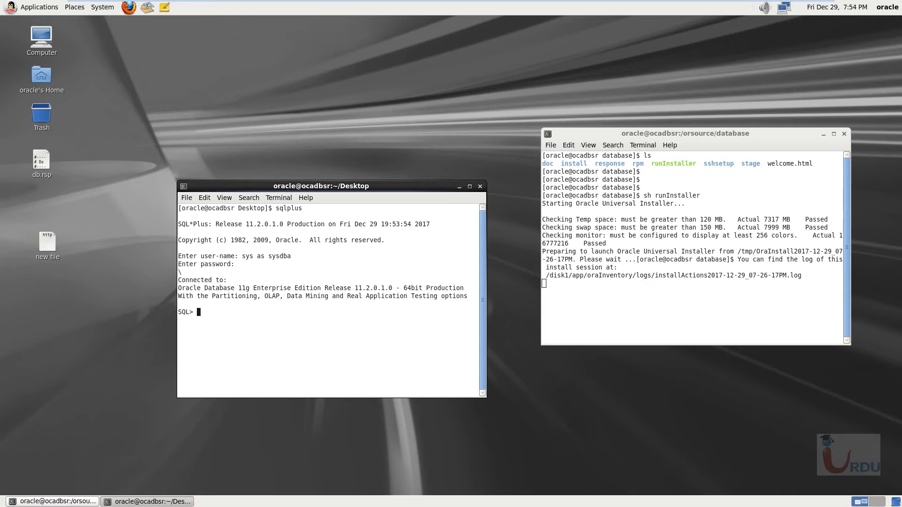
- Try to list the database tables and views with the query select* from tab;
type("select *")
key("BackSpace")
key("BackSpace")
key("BackSpace")
type("t")
type("* from db")
key("BackSpace")
key("BackSpace")
type("tab;")
key("Return")
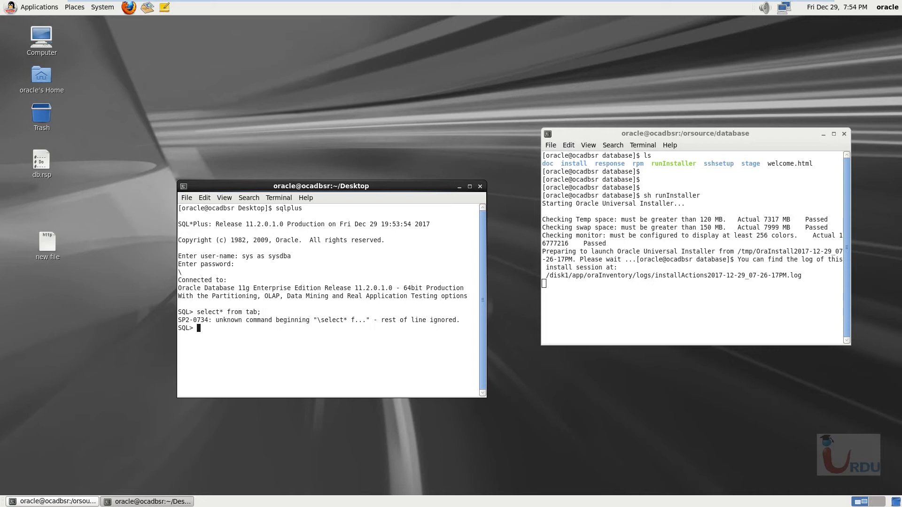
- Clear the recalled characters from the SQL prompt and rerun the query select* from tab;
key("Up")
key("BackSpace")
key("BackSpace")
key("BackSpace")
type("cl")
key("BackSpace")
key("BackSpace")
type("select* from tab;")
key("Return")
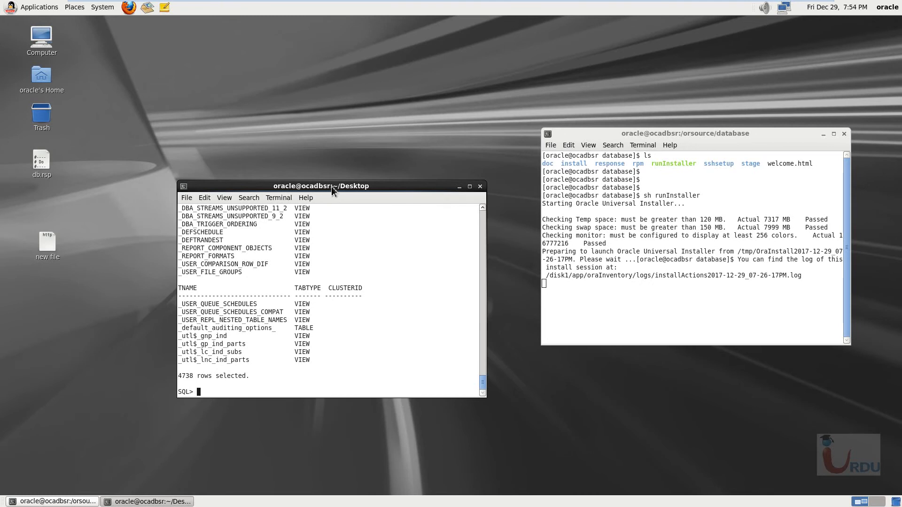
- Move and enlarge the query terminal window, and exit SQL*Plus
left_click_drag(331, 187, 257, 91)
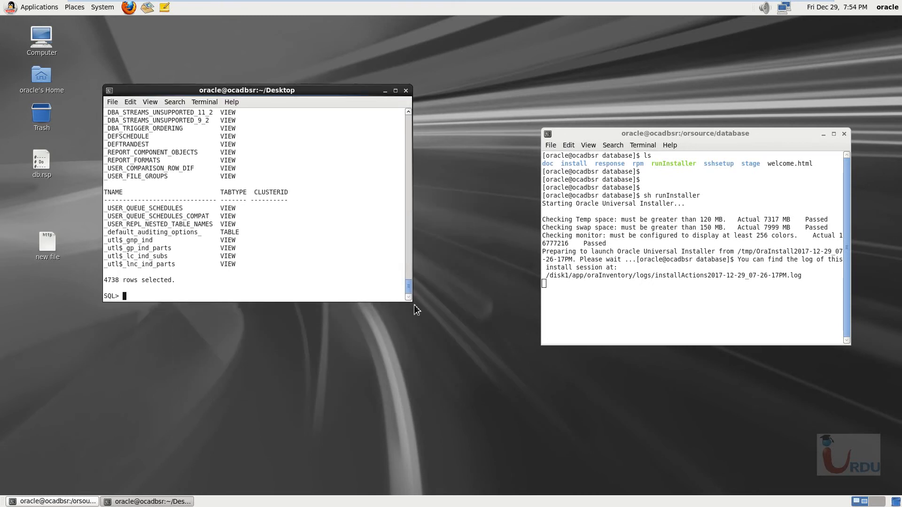
left_click_drag(412, 302, 679, 453)
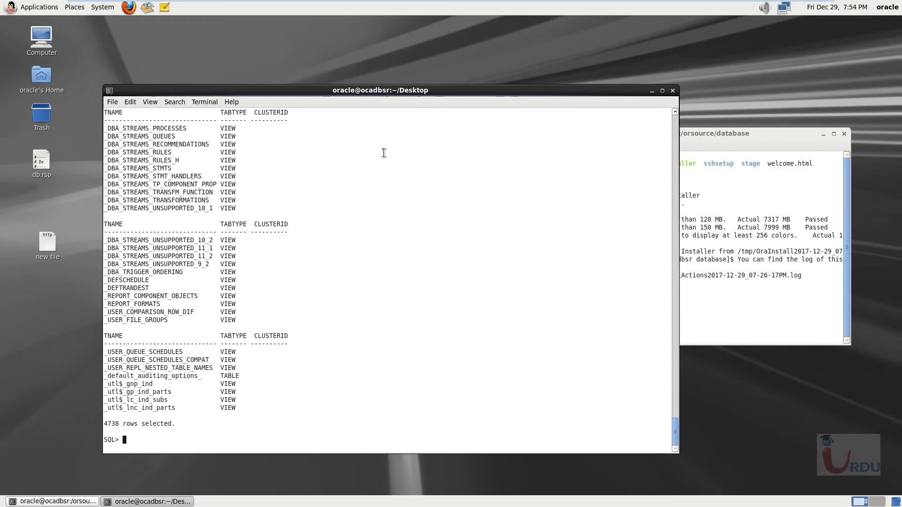
type("exi")
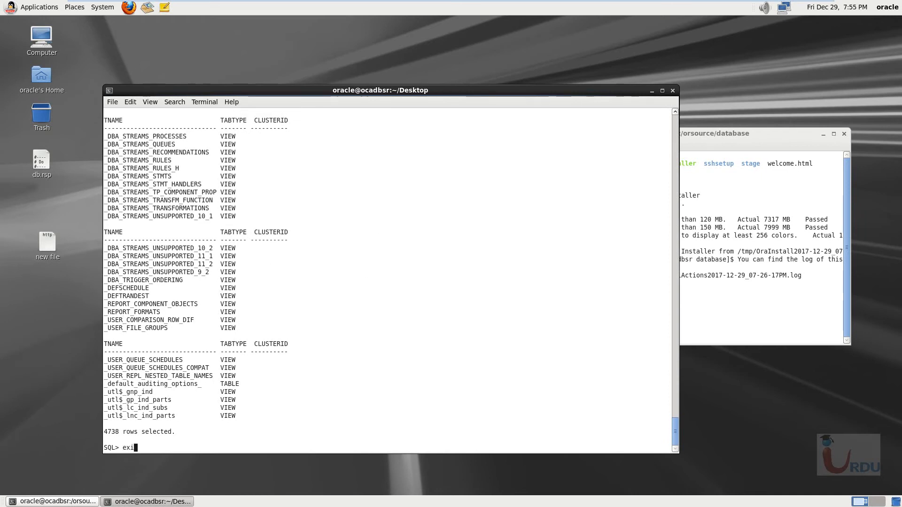
type("t")
key("Return")
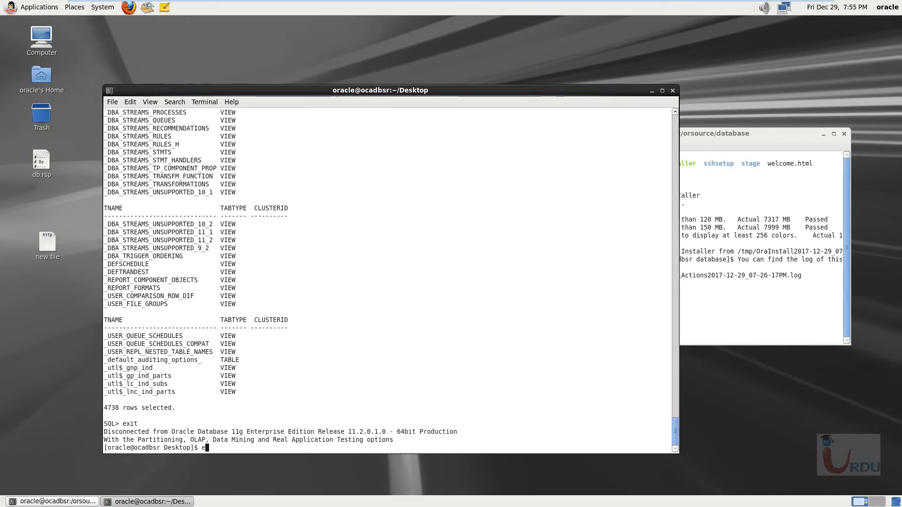
- Check the status of the Enterprise Manager console with emctl status dbconsole
type("emctl status dbconsi")
key("BackSpace")
key("BackSpace")
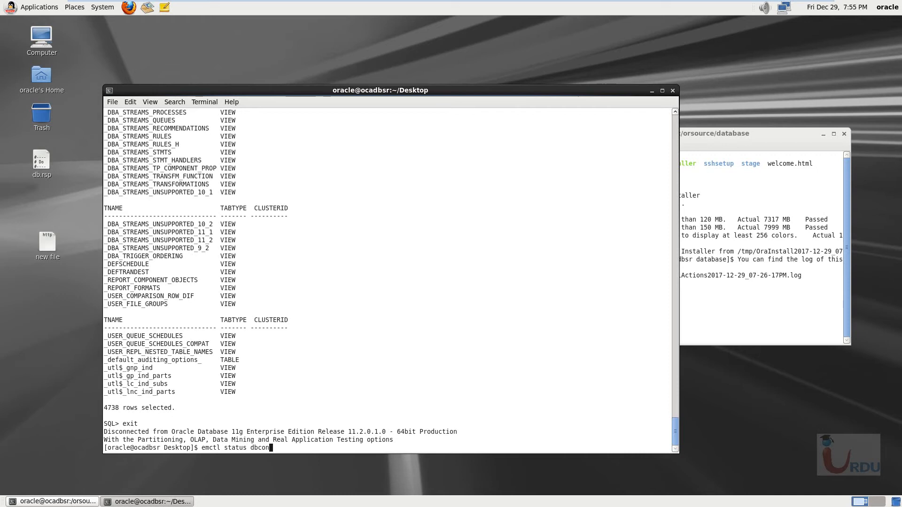
type("sole")
key("Return")
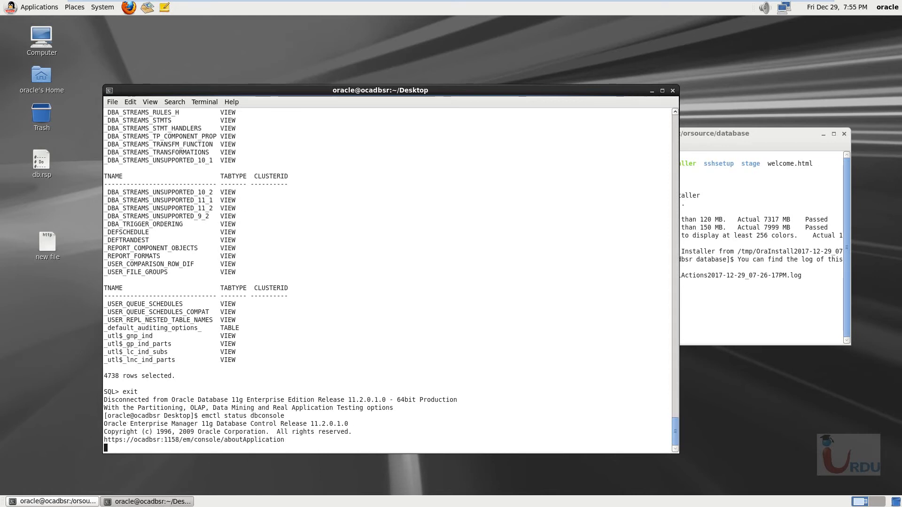
- Rearrange the two terminal windows so that the console status output and the installer's terminal can both be read
left_click_drag(400, 94, 379, 59)
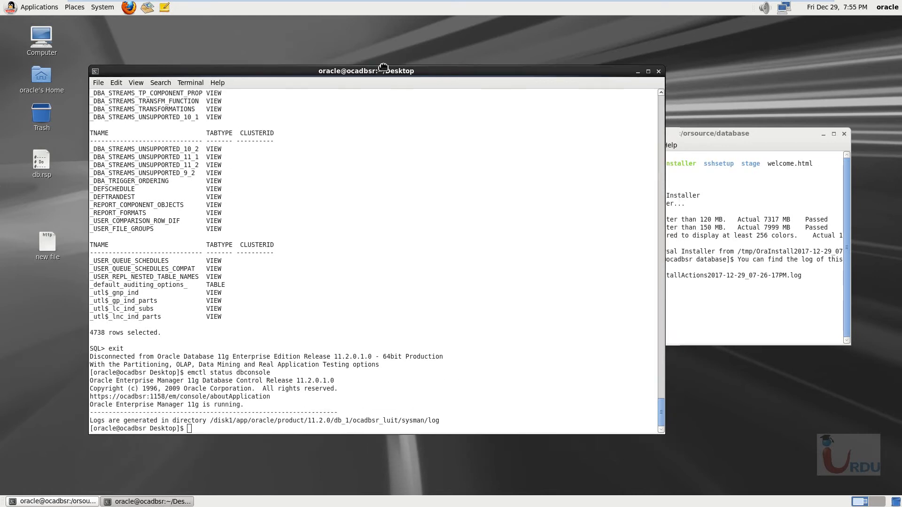
left_click_drag(727, 142, 668, 69)
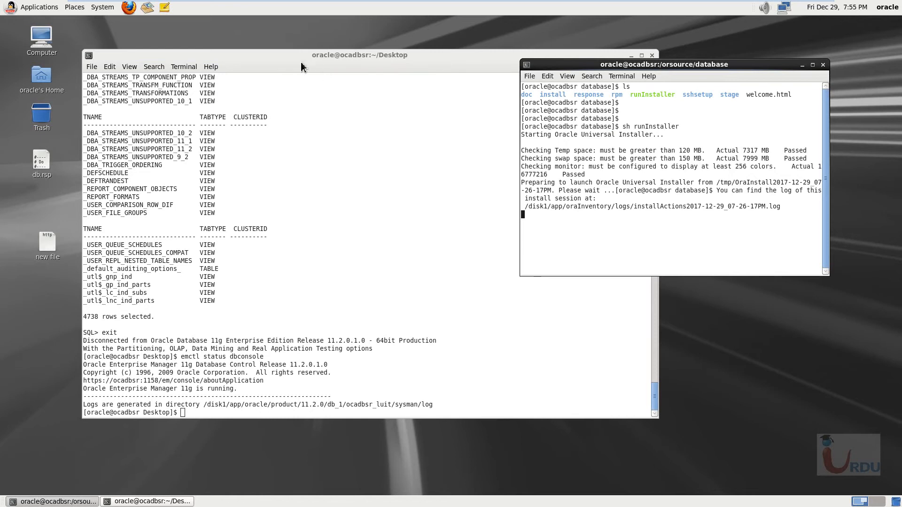
left_click_drag(301, 63, 340, 50)
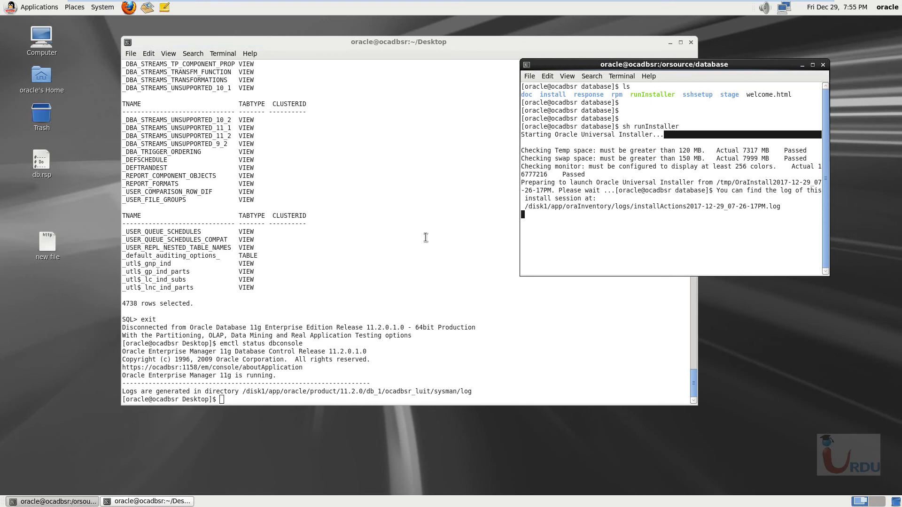
left_click(268, 371)
right_click(292, 366)
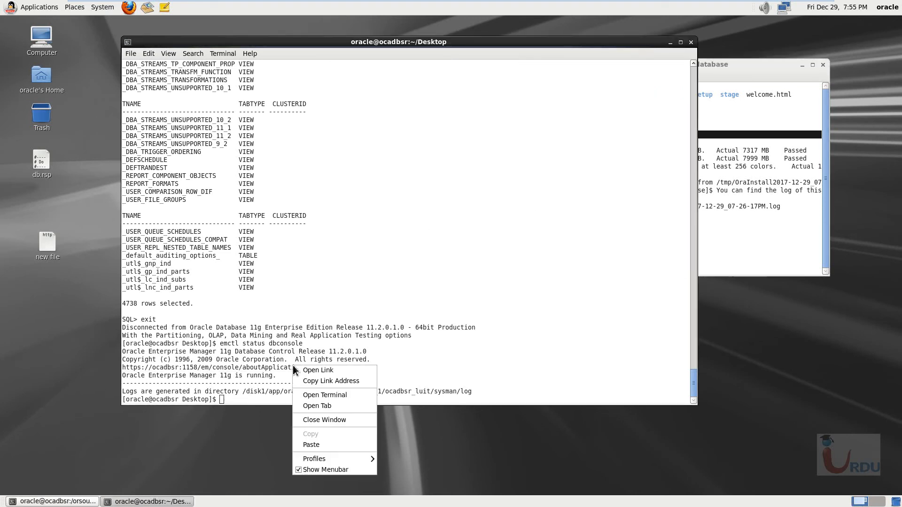
left_click(319, 371)
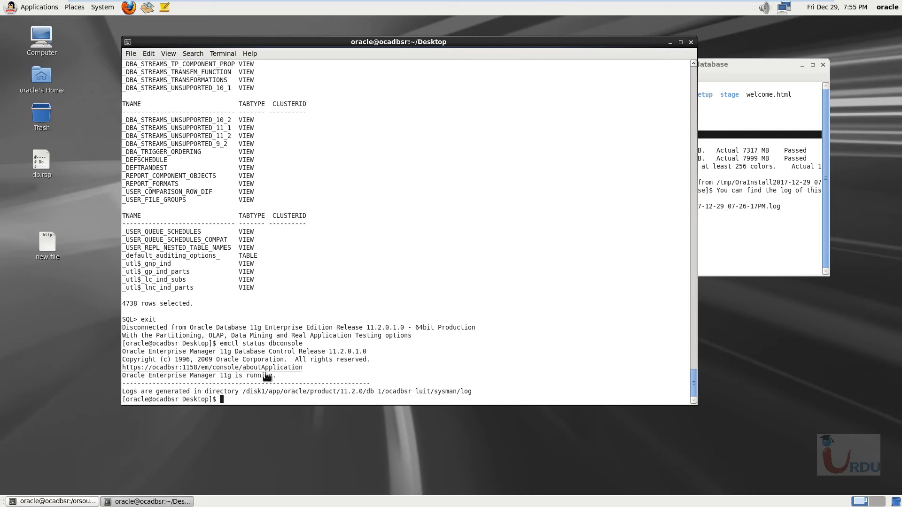
left_click_drag(309, 369, 126, 369)
right_click(165, 369)
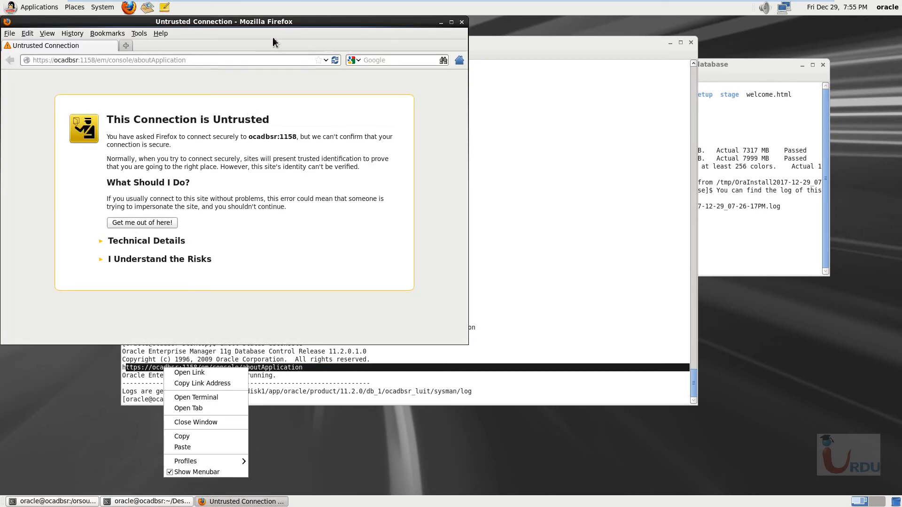
left_click(399, 40)
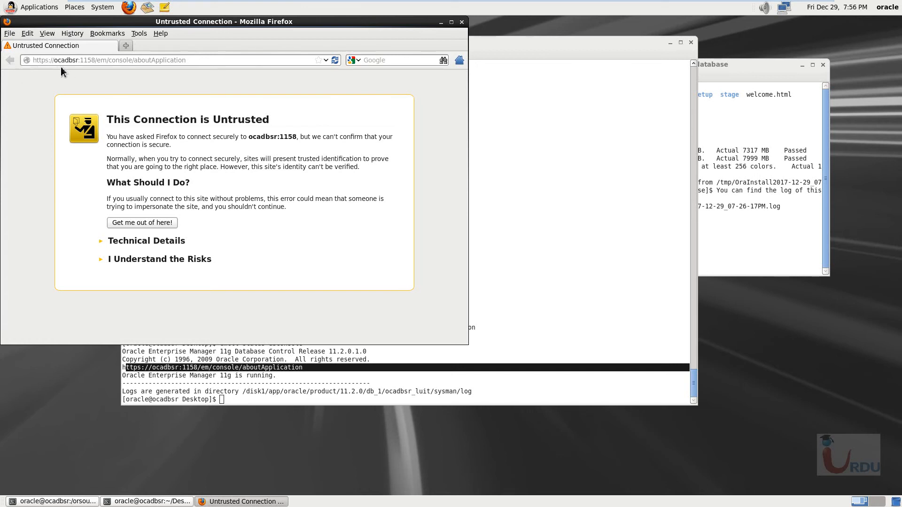
- Maximize the browser window and add a permanently stored security exception for the untrusted ocadbsr:1158 site
left_click(156, 259)
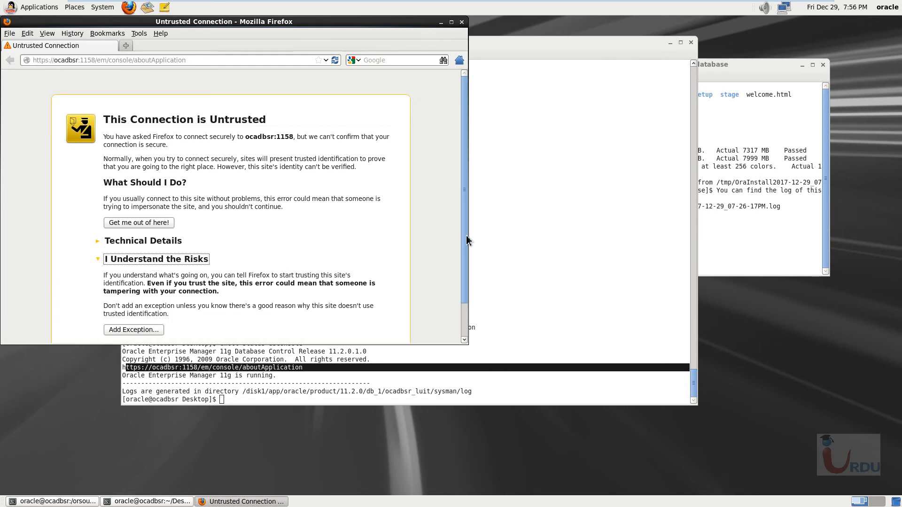
left_click_drag(469, 243, 466, 244)
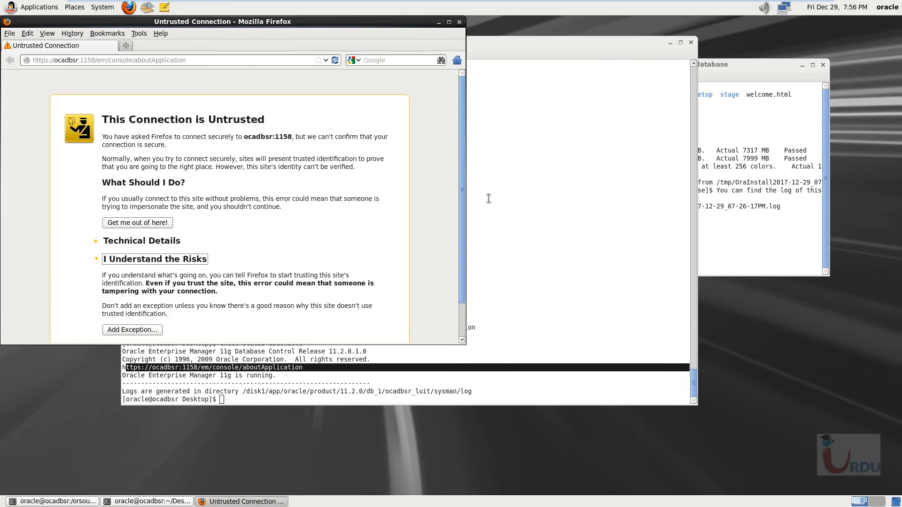
left_click(449, 22)
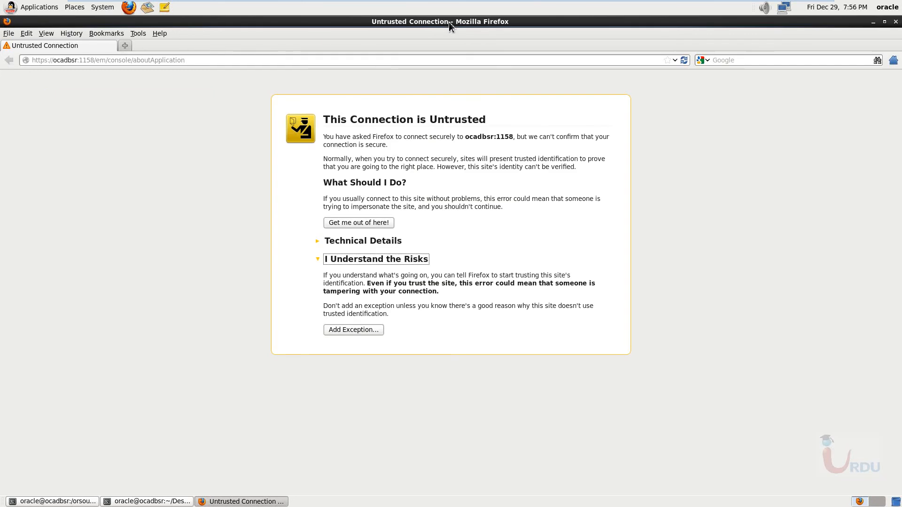
left_click(355, 330)
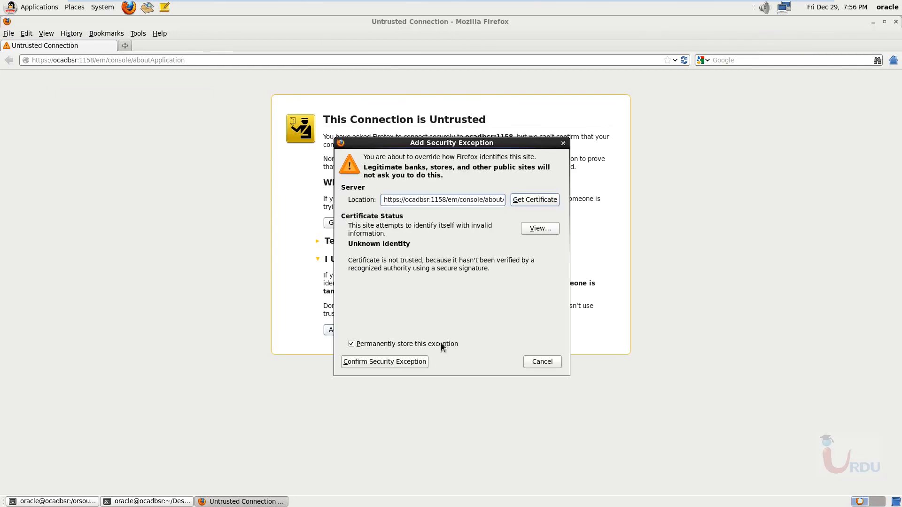
left_click(408, 362)
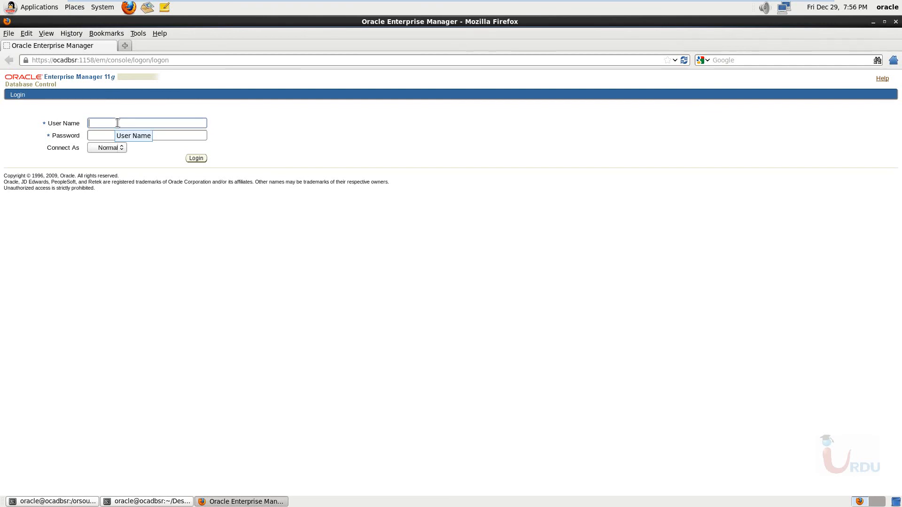
- Log in to Enterprise Manager with user name sys, the account password and the SYSDBA connection role
type("sys")
key("Tab")
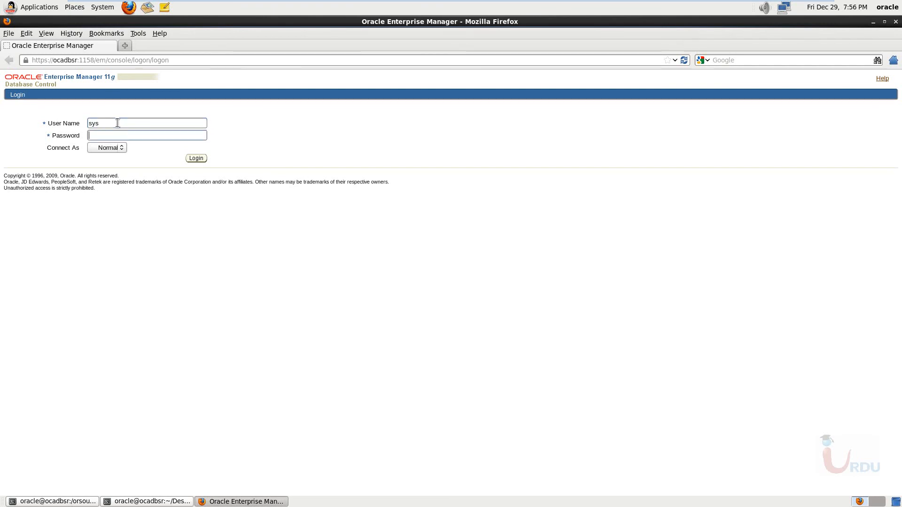
left_click(122, 148)
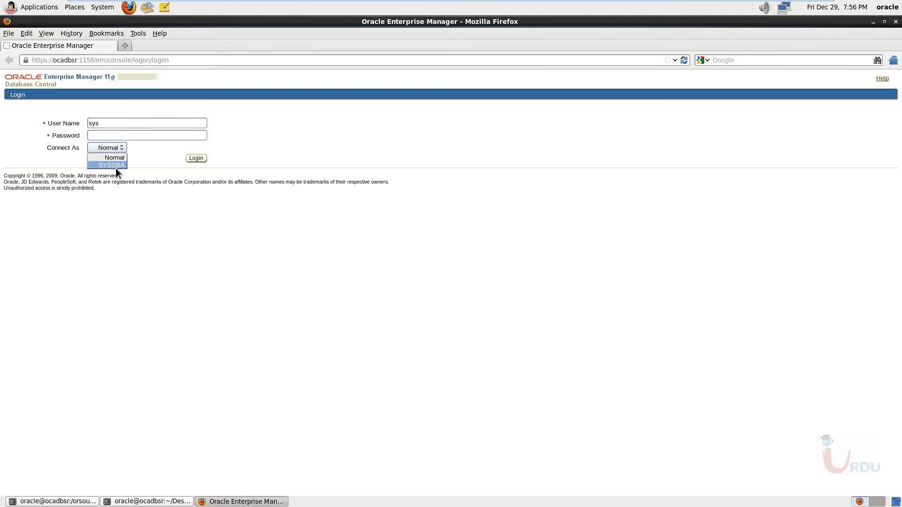
left_click(116, 170)
left_click(108, 136)
type("o")
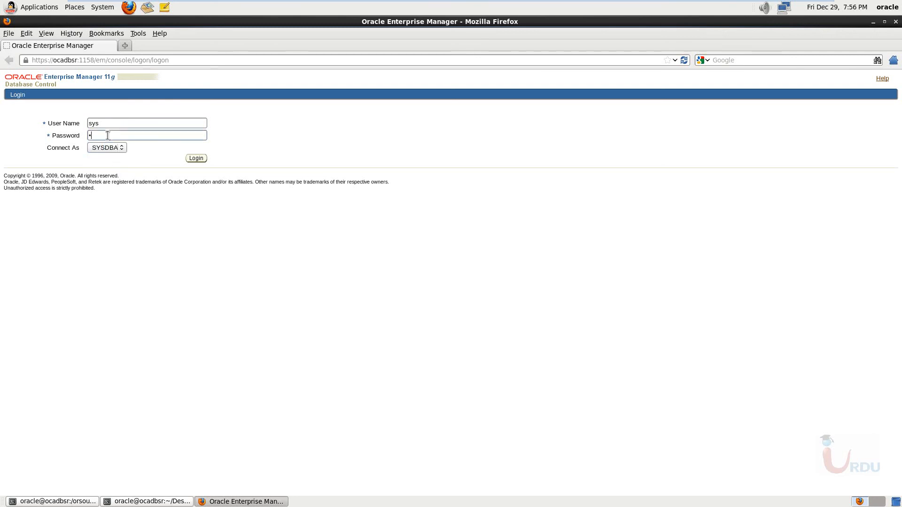
type("racle")
left_click(203, 160)
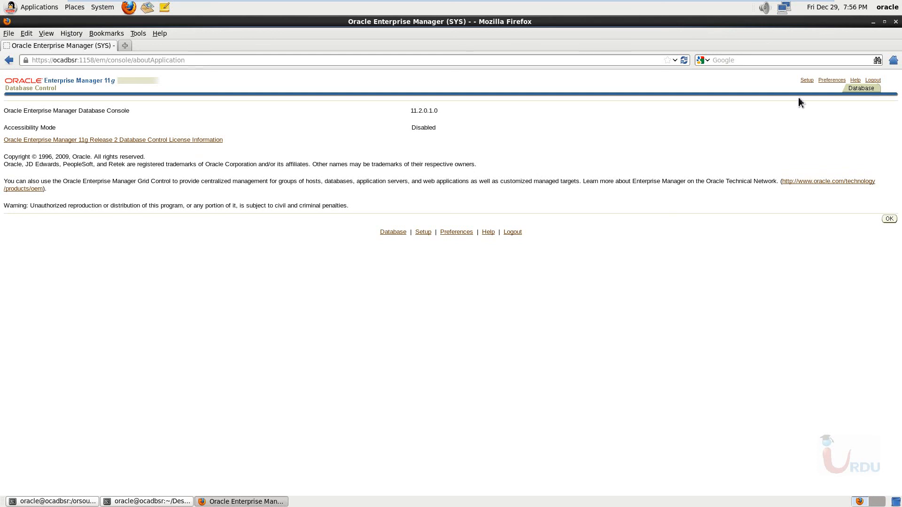
- View the Setup overview and its "Introduction to Setting Up Enterprise Manager" help topic in a maximized window, and close the help
left_click(806, 80)
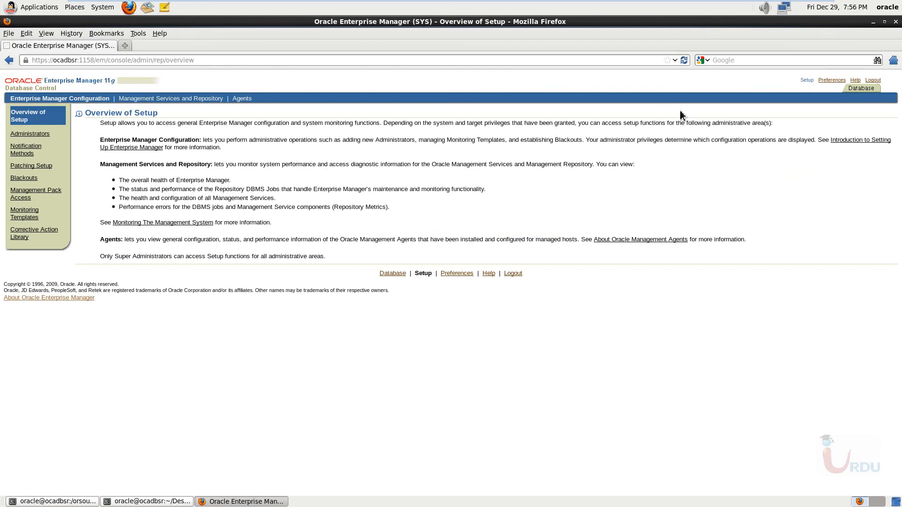
left_click(135, 149)
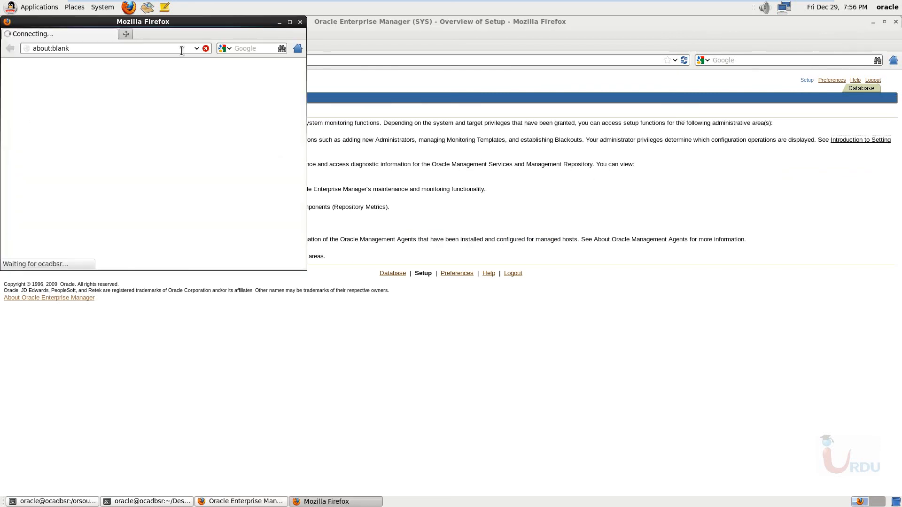
left_click_drag(192, 31, 541, 102)
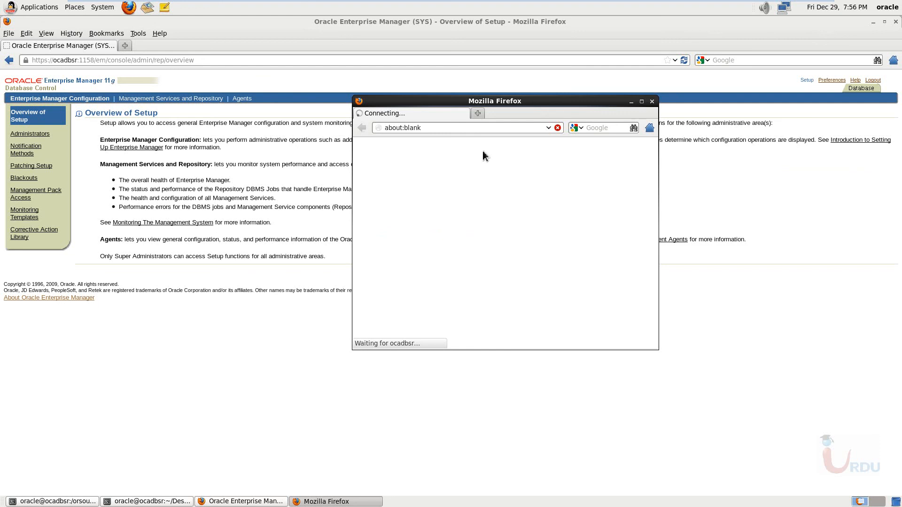
double_click(559, 99)
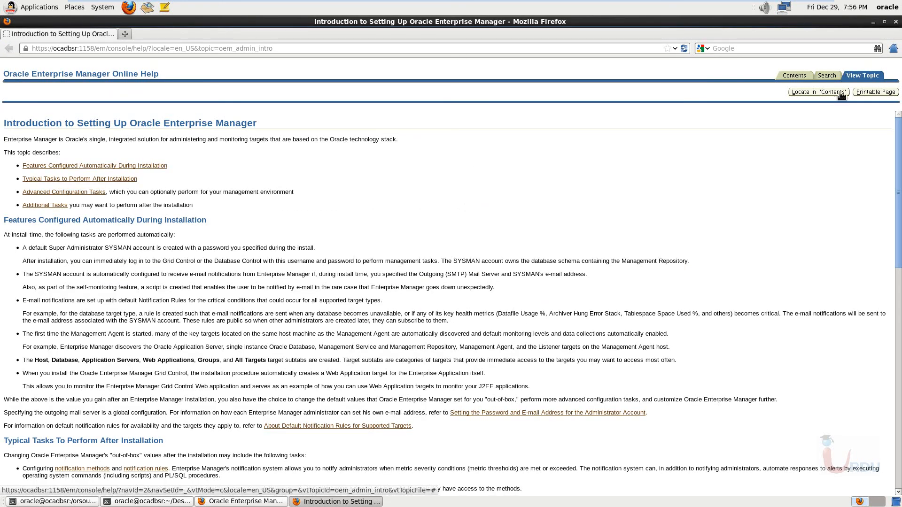
left_click(896, 21)
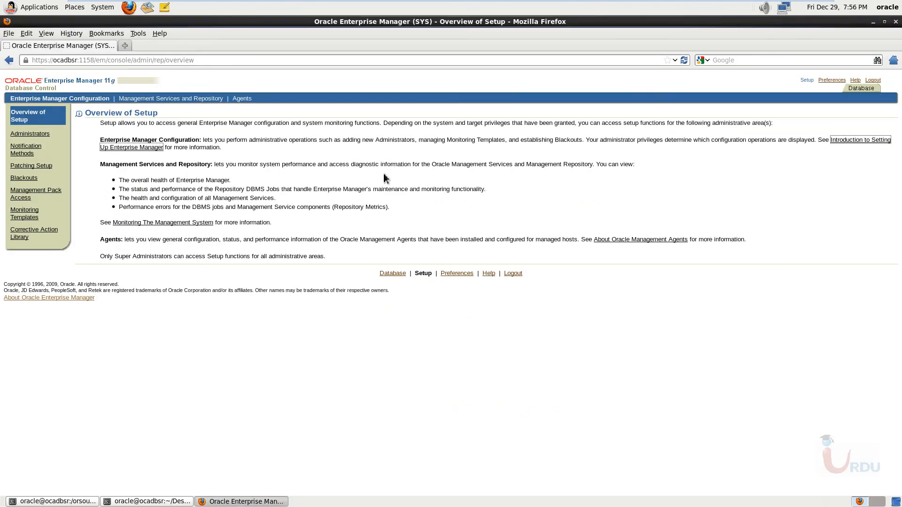
- View the General preferences page and the full home page of the luit database instance
left_click(832, 80)
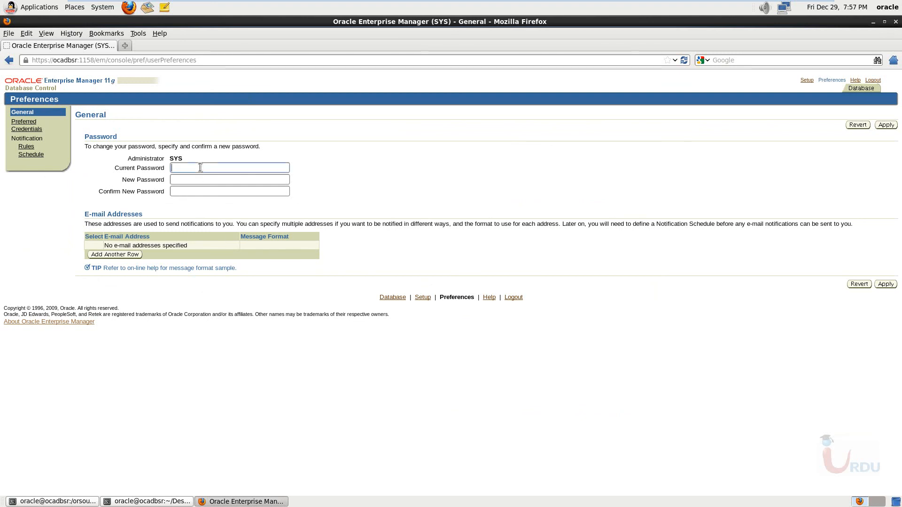
left_click(207, 183)
left_click(387, 296)
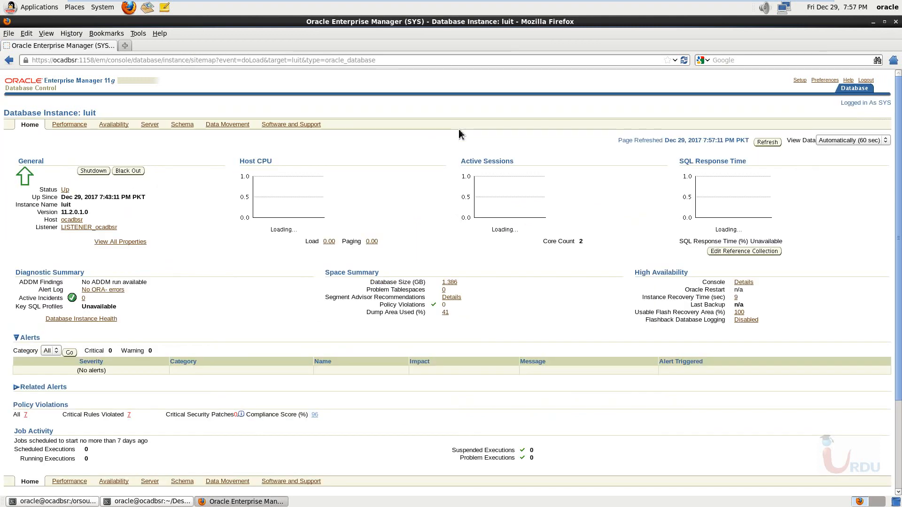
scroll(467, 216, "down", 2)
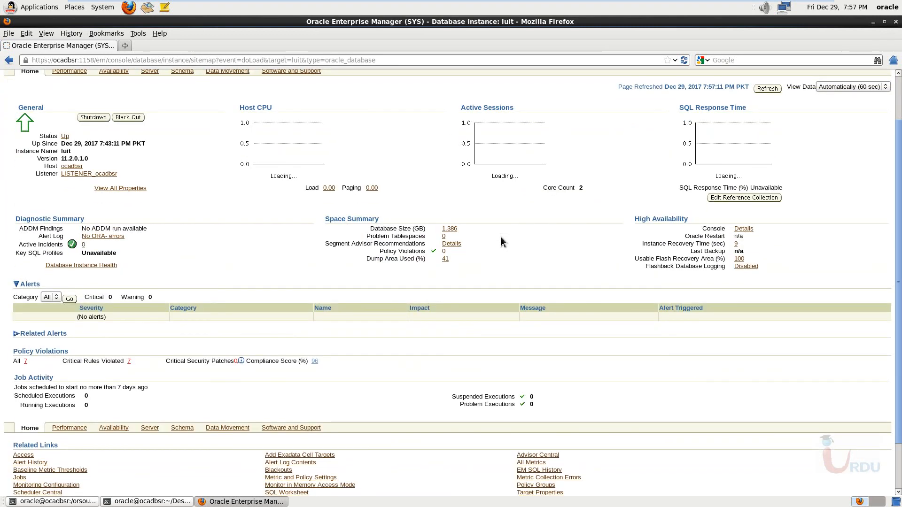
scroll(501, 242, "up", 2)
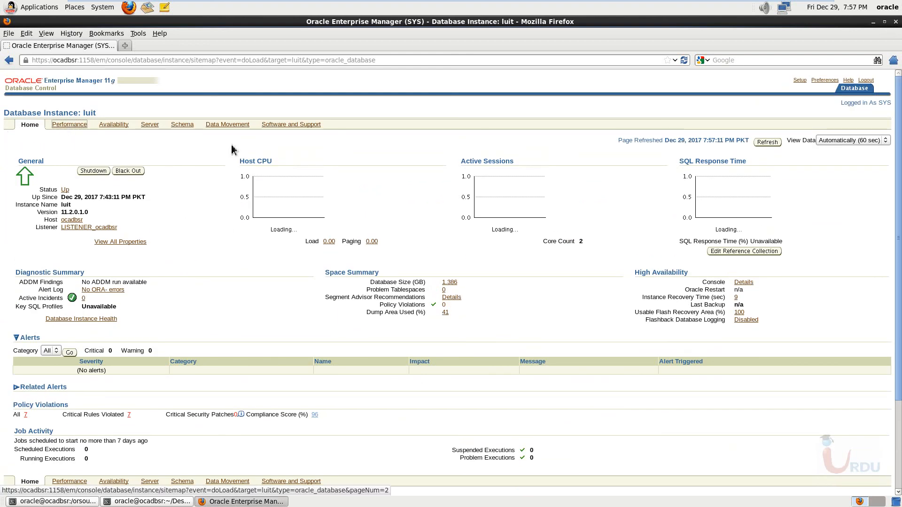
- View the Server administration page of the luit database instance and close the browser
left_click(114, 125)
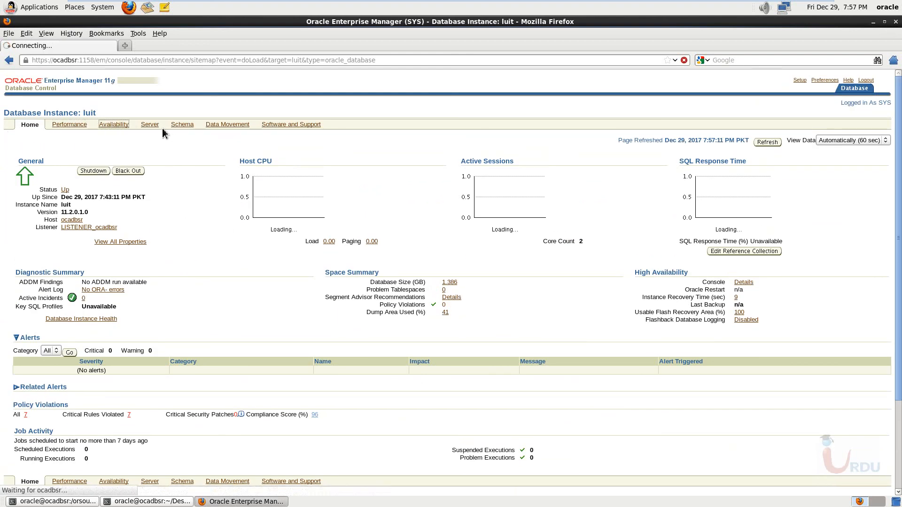
left_click(152, 125)
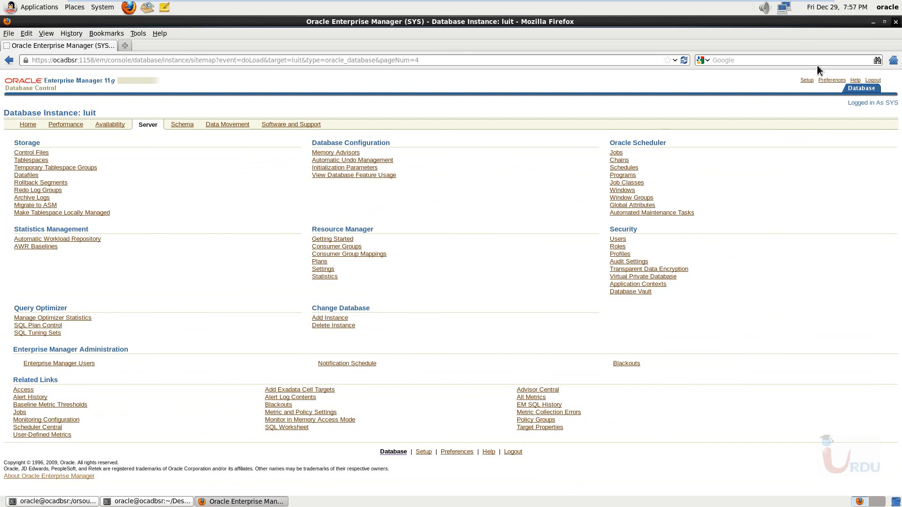
left_click(896, 22)
- Rearrange the Desktop and /orsource/database terminal windows so both can be read, and minimize the virtual machine to the host desktop
left_click(365, 395)
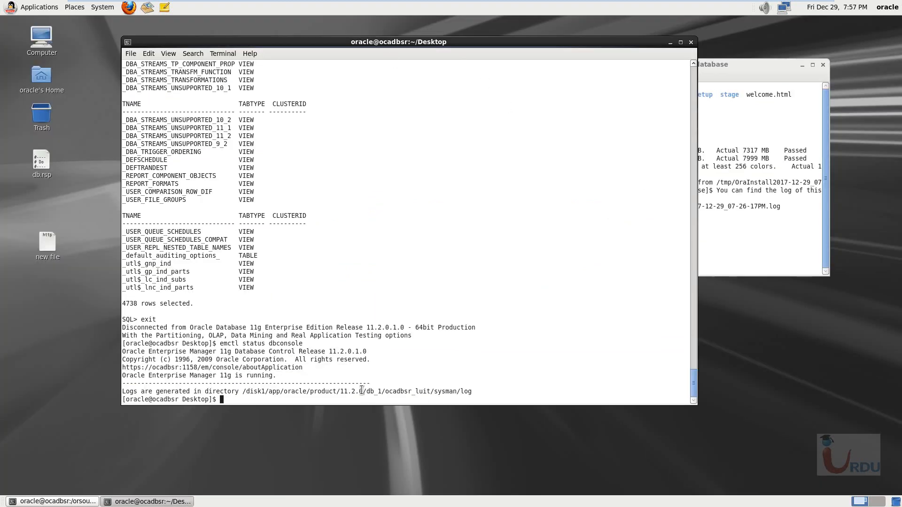
left_click_drag(486, 43, 448, 39)
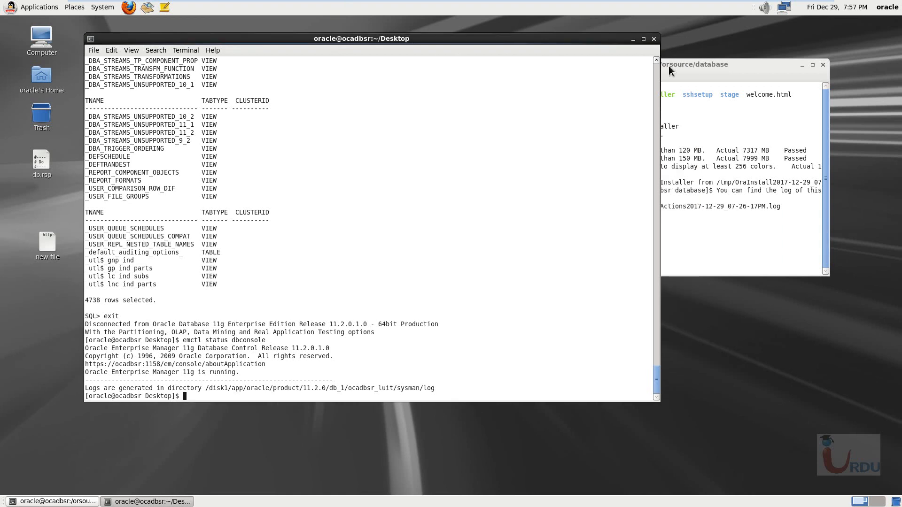
left_click(766, 76)
left_click_drag(768, 70, 695, 103)
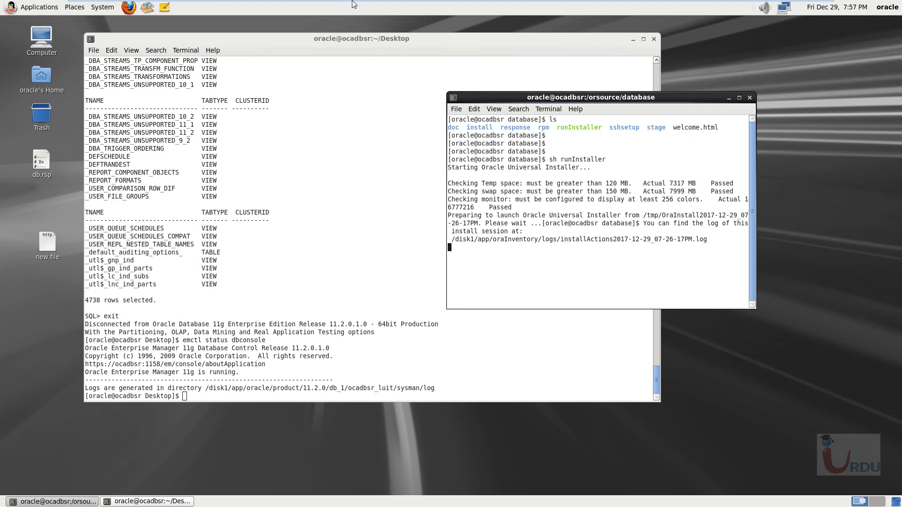
mouse_move(354, 2)
left_click(799, 8)
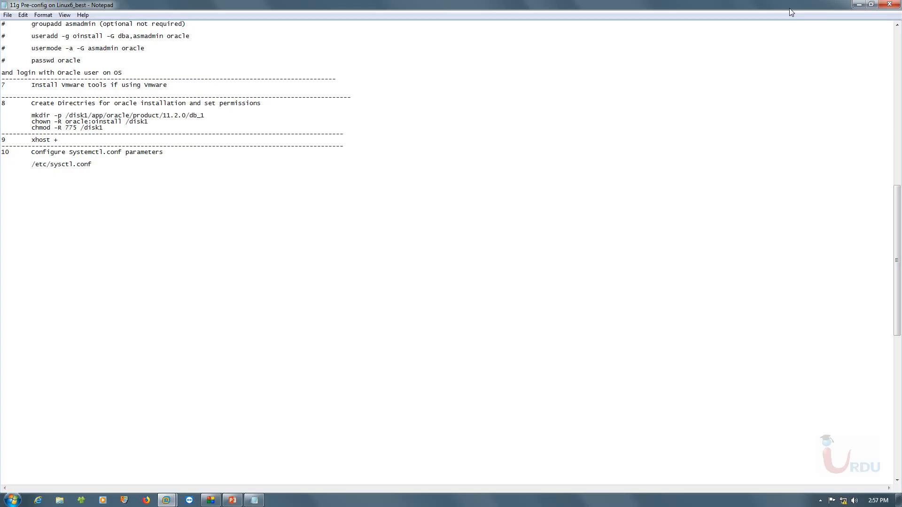